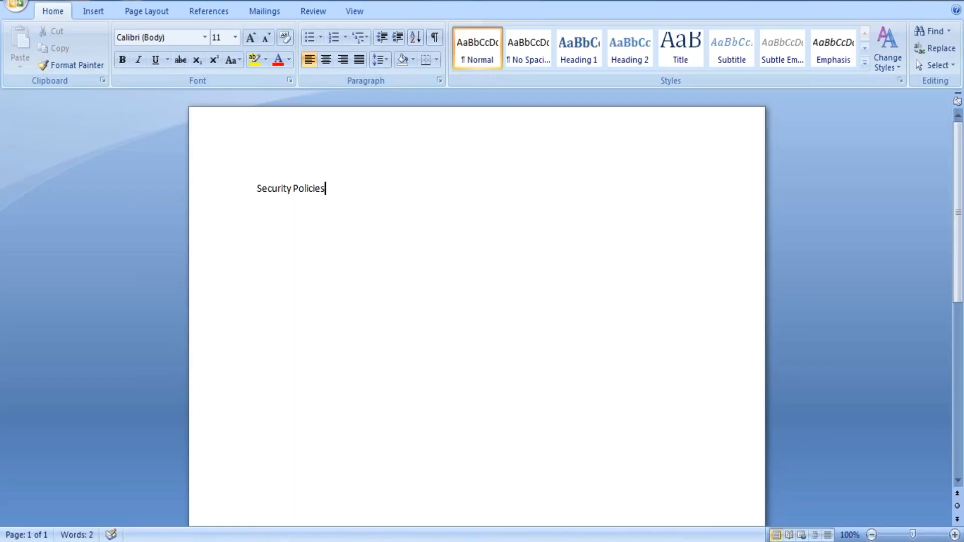
- Make the 'Security Policies' title bold and underlined
triple_click(279, 183)
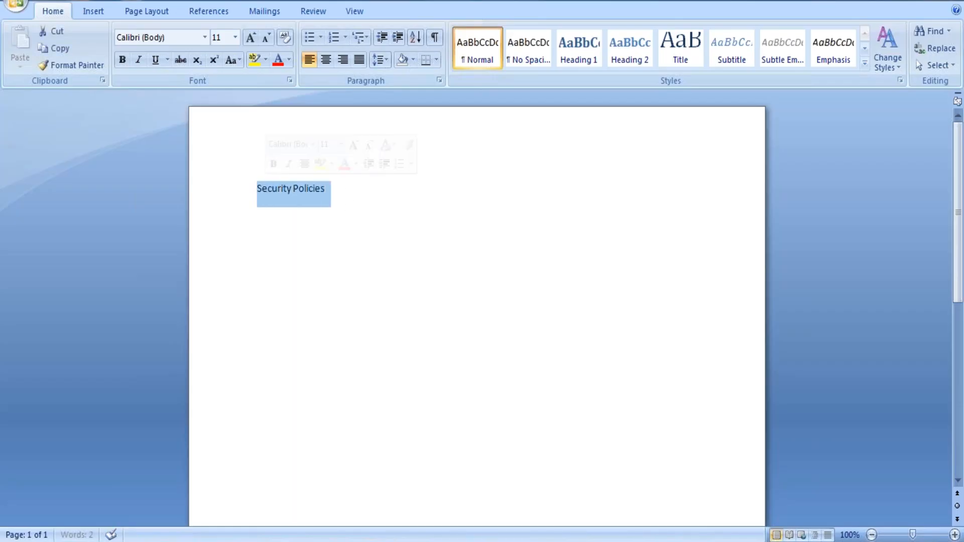
key(ctrl+b)
key(ctrl+u)
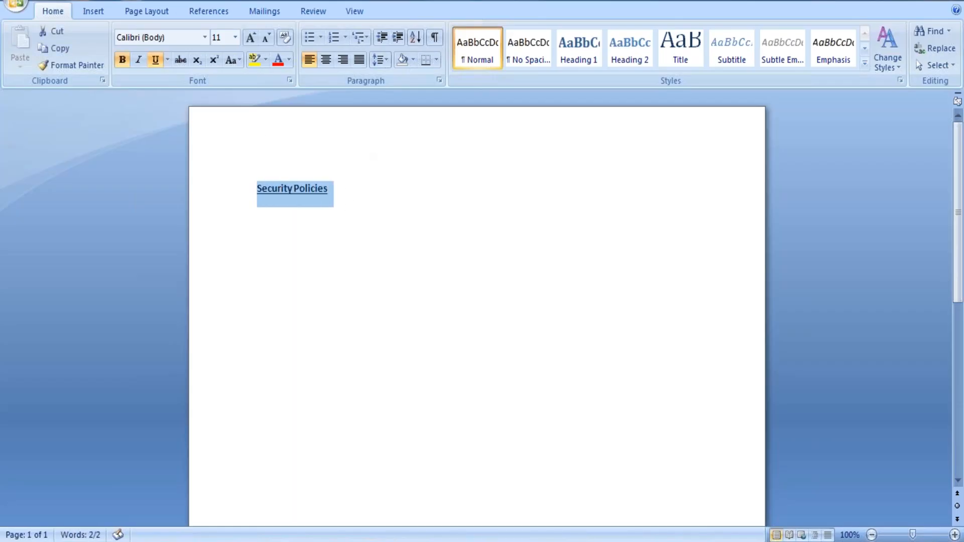
click(349, 187)
- Below the title, add plain lines 'Domain Security Policy' and, further down, 'Business Security'
key(Return)
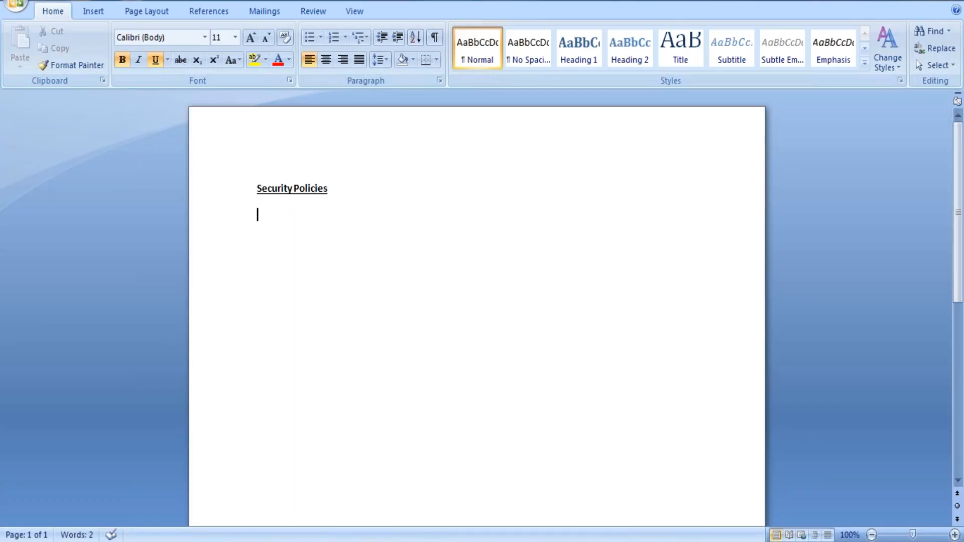
key(ctrl+b)
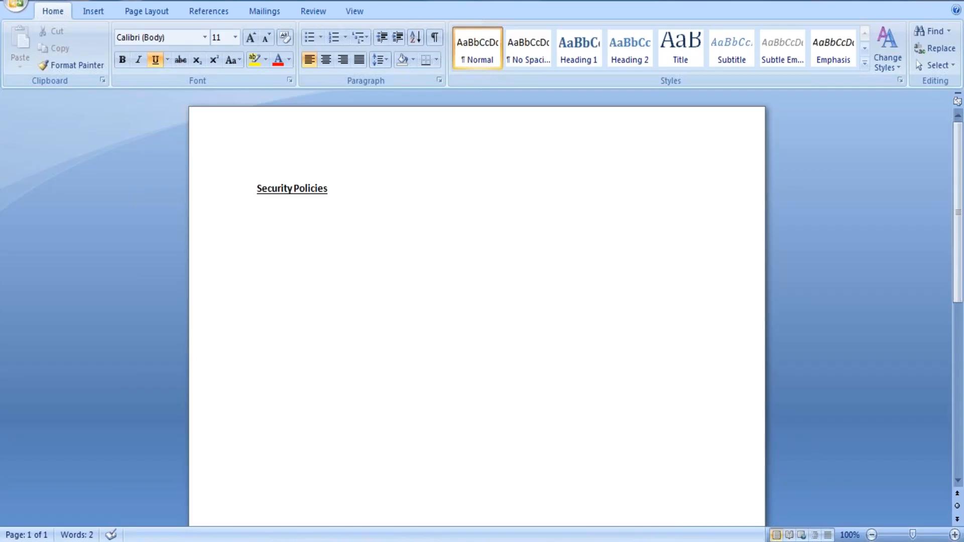
key(ctrl+b)
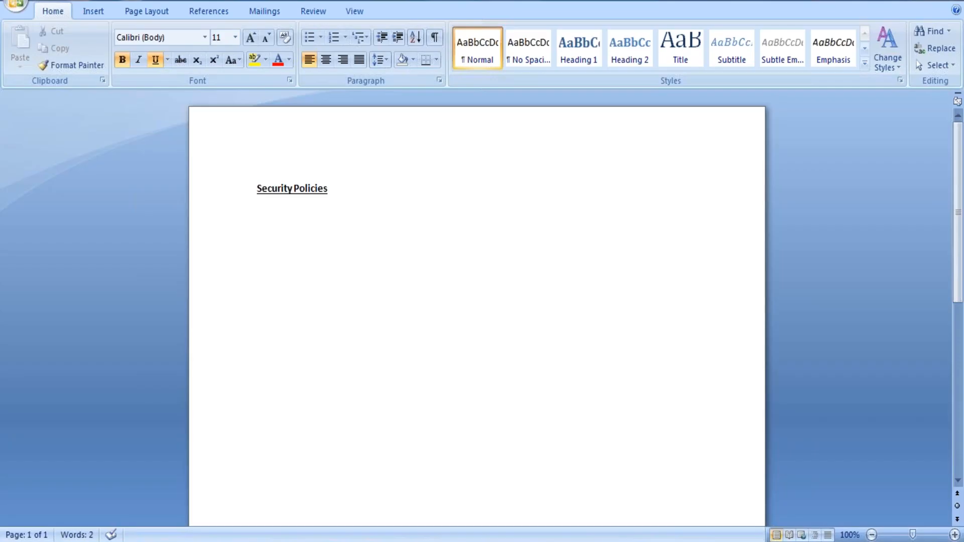
text(B)
key(BackSpace)
key(ctrl+b)
key(ctrl+u)
text(Domain Security Policy)
key(Return)
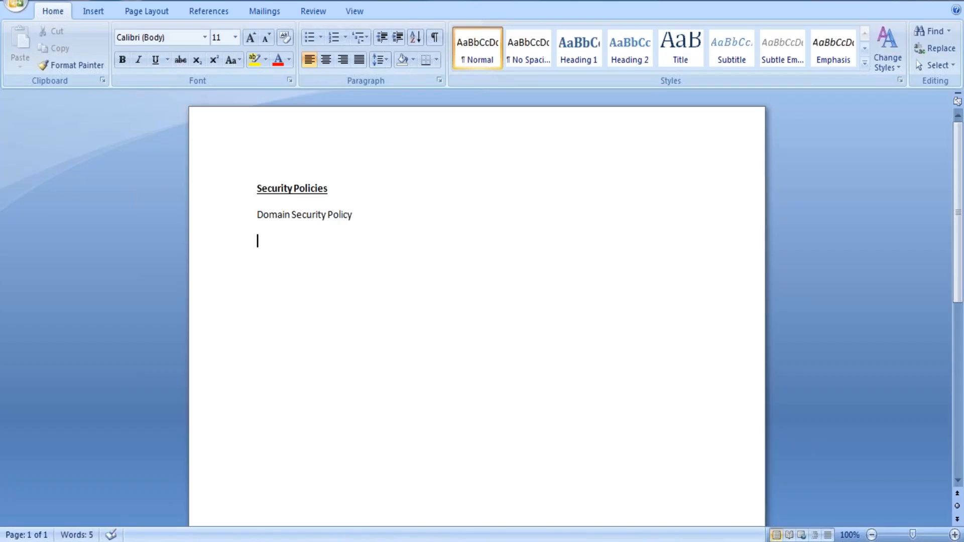
key(Return)
key(Return)
text(Business)
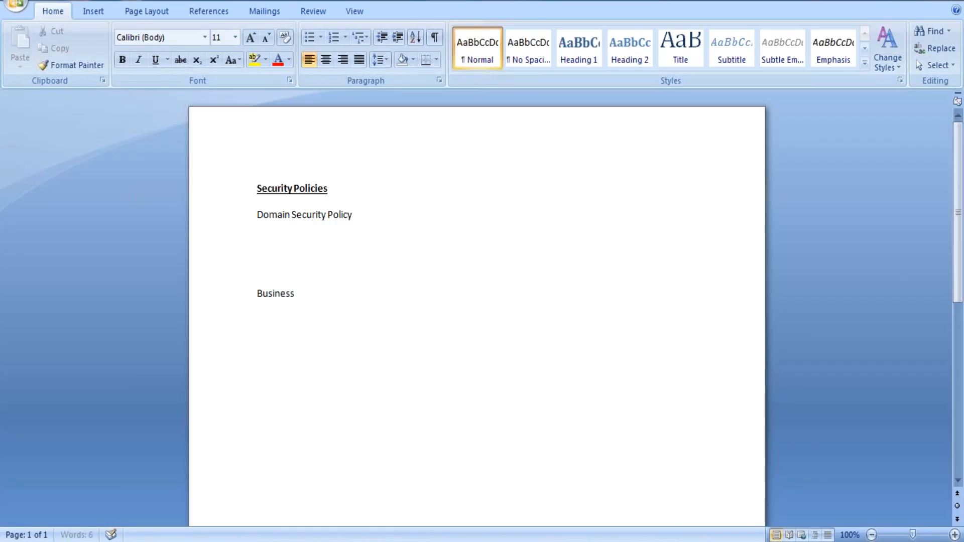
text( Security)
- Complete the second entry so it reads 'Business Security Policy'
click(329, 189)
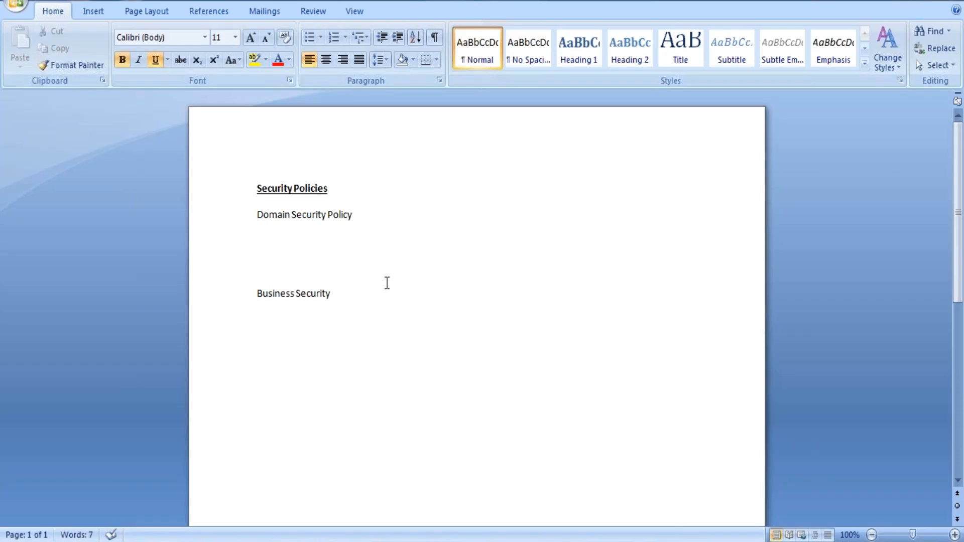
click(355, 293)
text(Policy)
- Extend the first entry to read 'Domain Security Policy - To view or modify'
click(377, 212)
text(- To view)
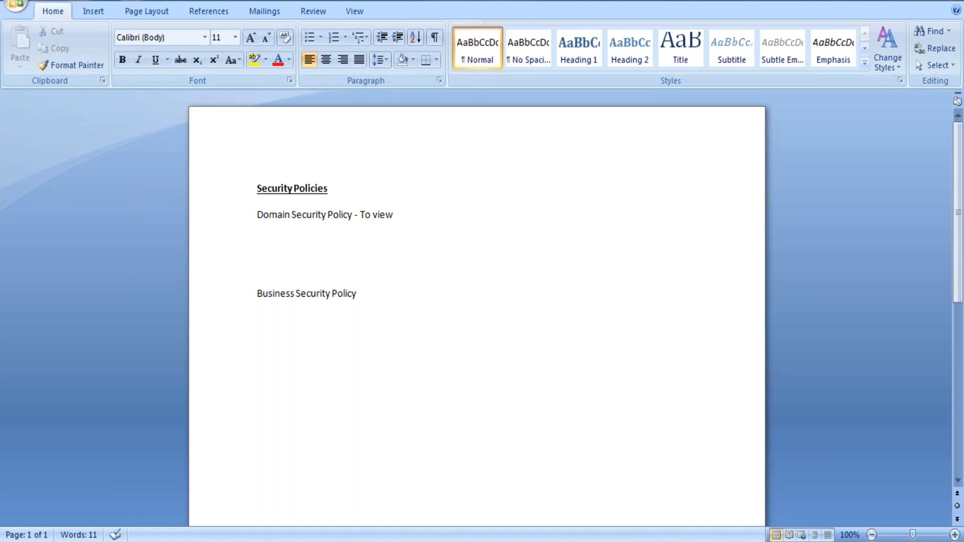
text(or modify)
- Append '- Approve, Rescind, Correct' to the Business Security Policy line, fixing the typo
click(371, 296)
text(- App)
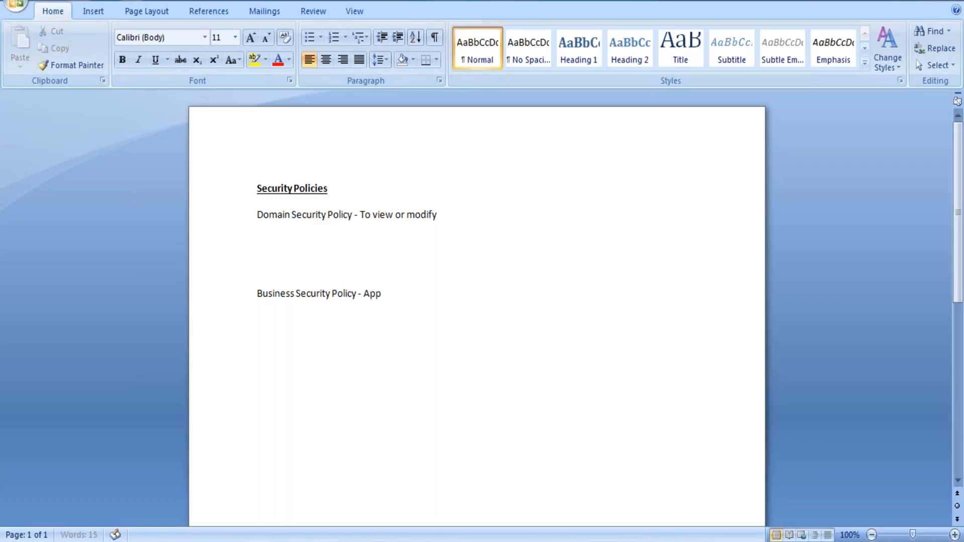
text(rove, Rescnd)
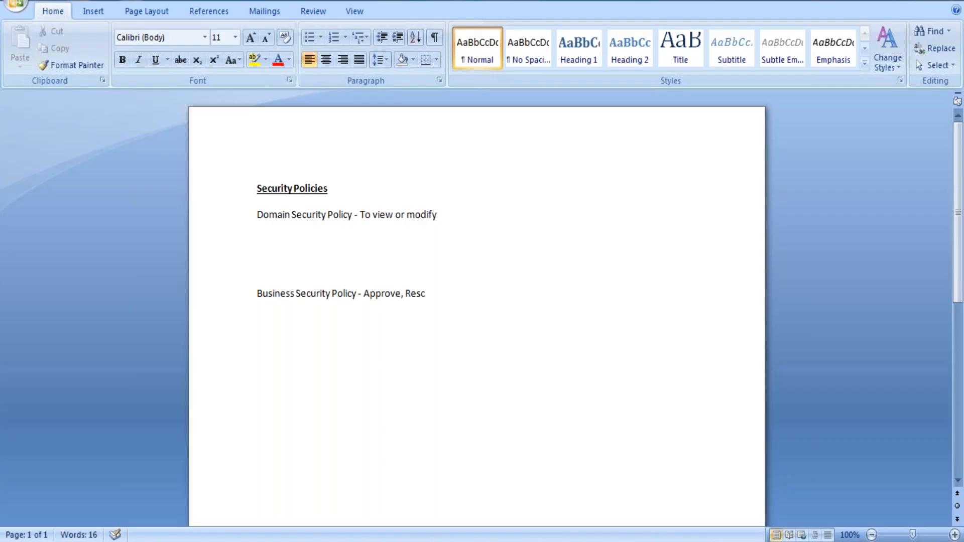
key(BackSpace)
key(BackSpace)
text(ind, Correct)
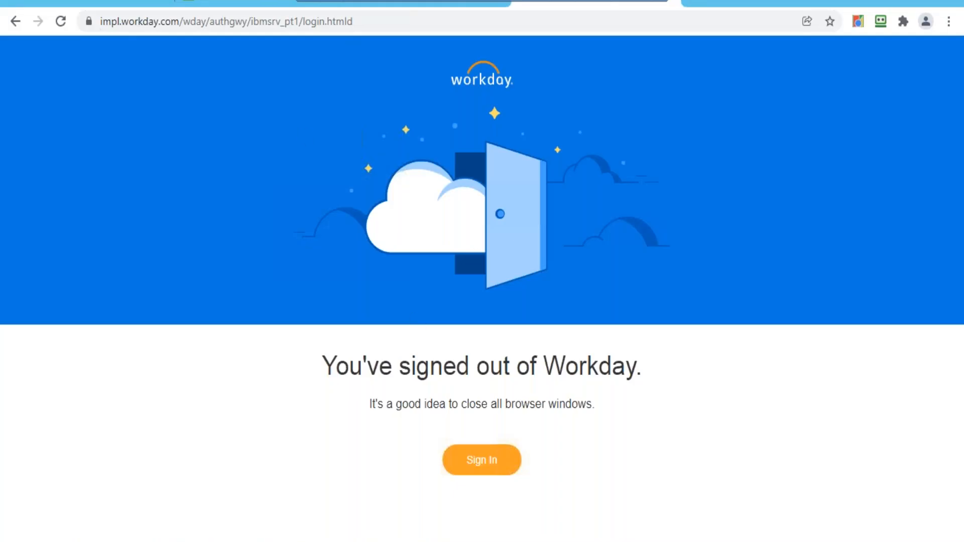
- Sign back in to Workday using the saved RoboForm login card
click(189, 3)
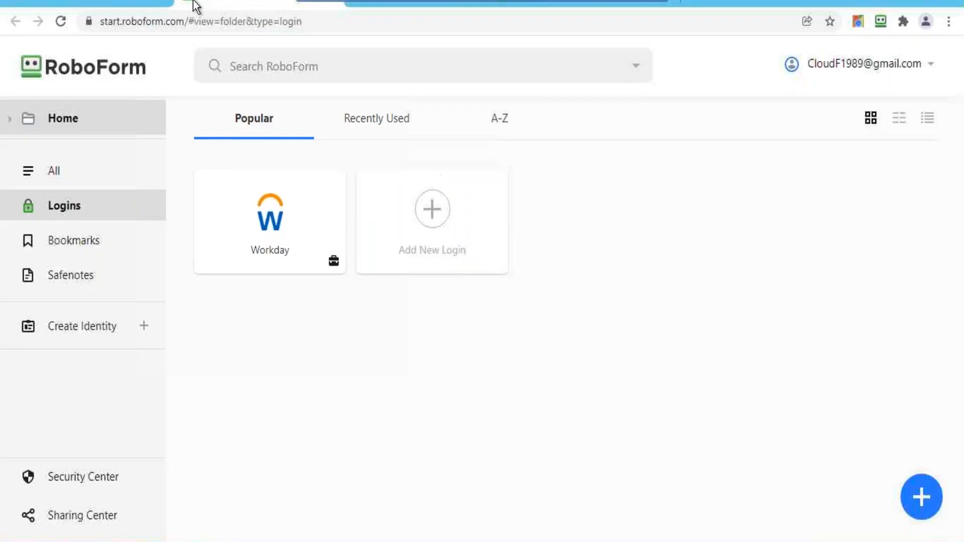
click(248, 239)
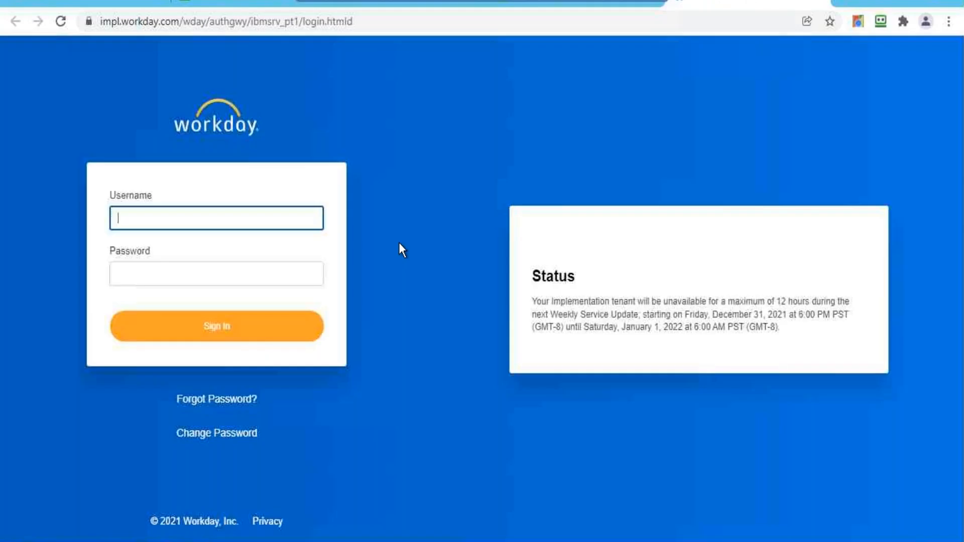
click(200, 334)
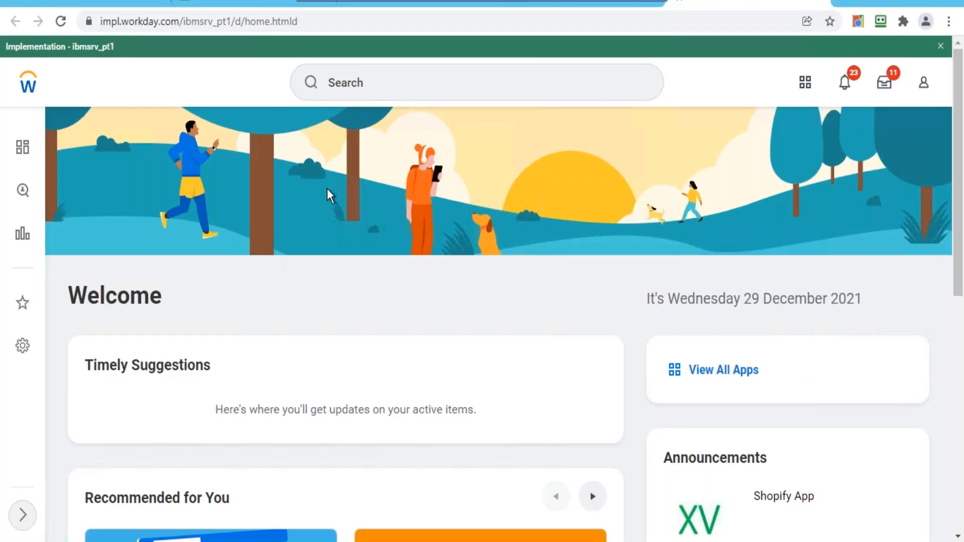
- Search Workday for 'john' and open the Internal Auditor worker's profile
click(522, 86)
text(john)
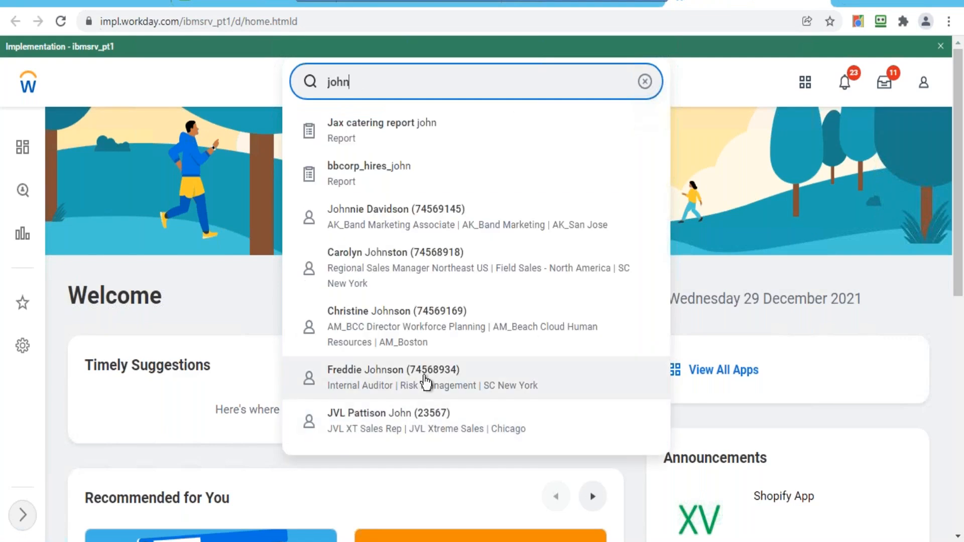
click(426, 382)
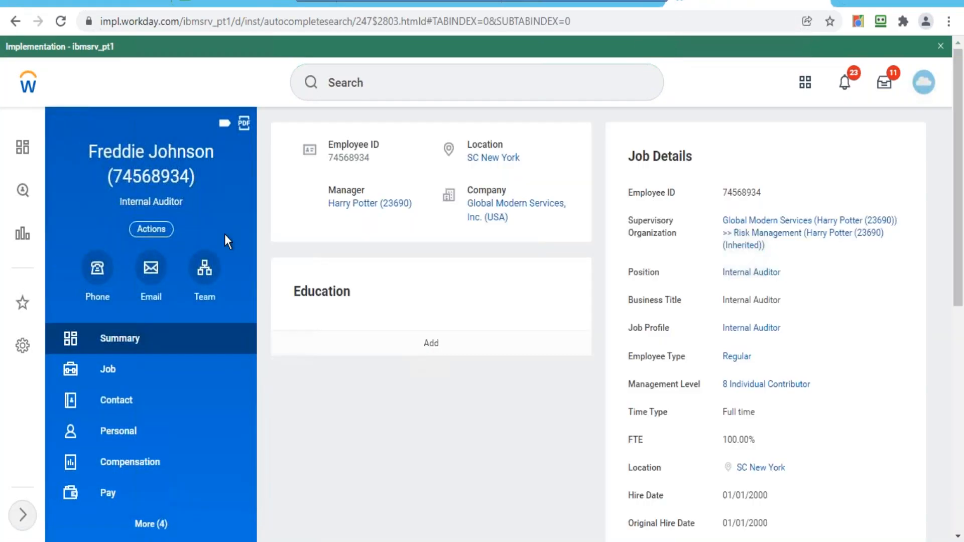
- Start Enter Absence for this worker from Actions > Time and Leave
click(148, 229)
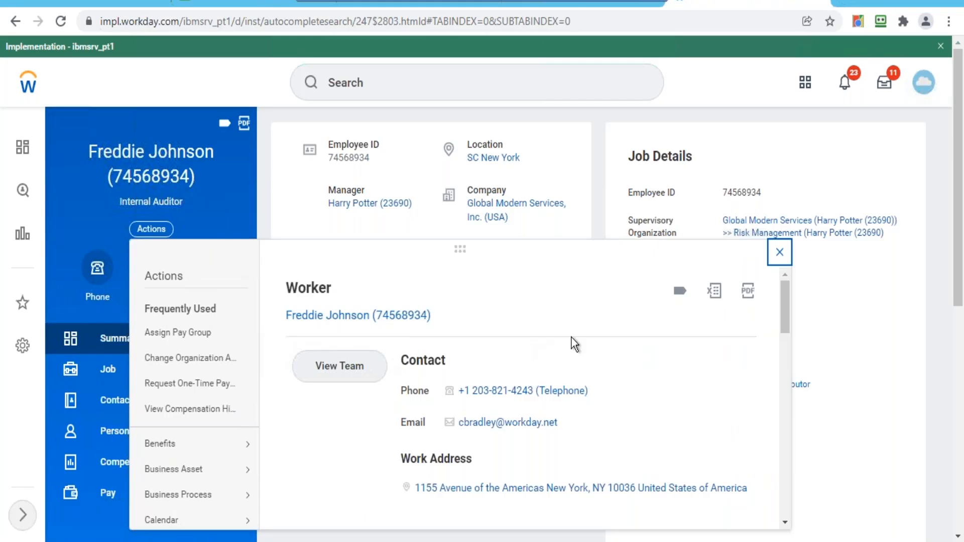
drag(785, 299, 782, 401)
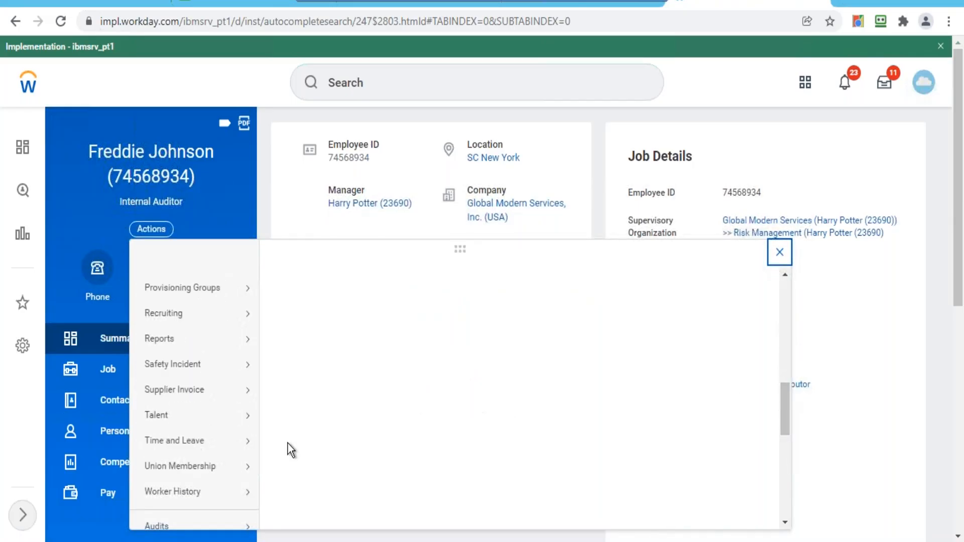
mouse_move(248, 442)
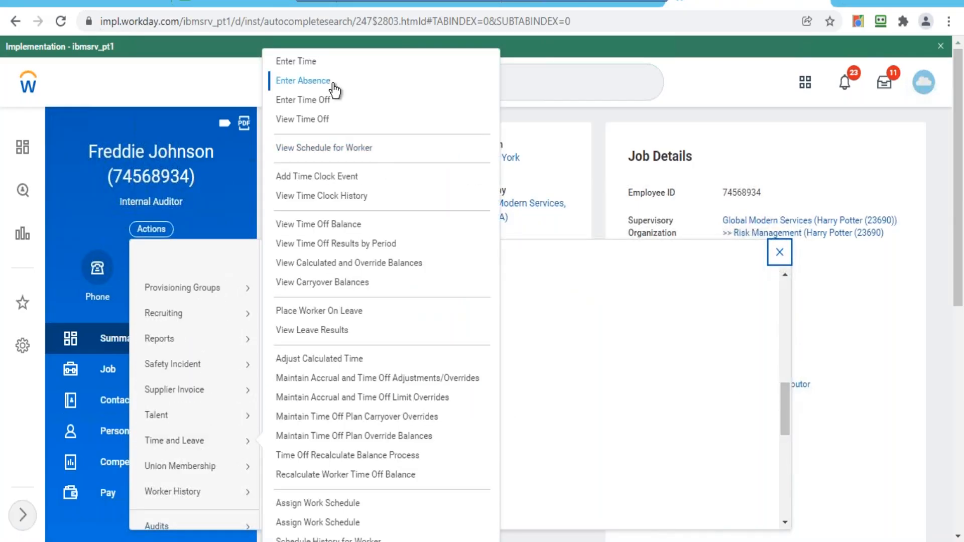
click(312, 100)
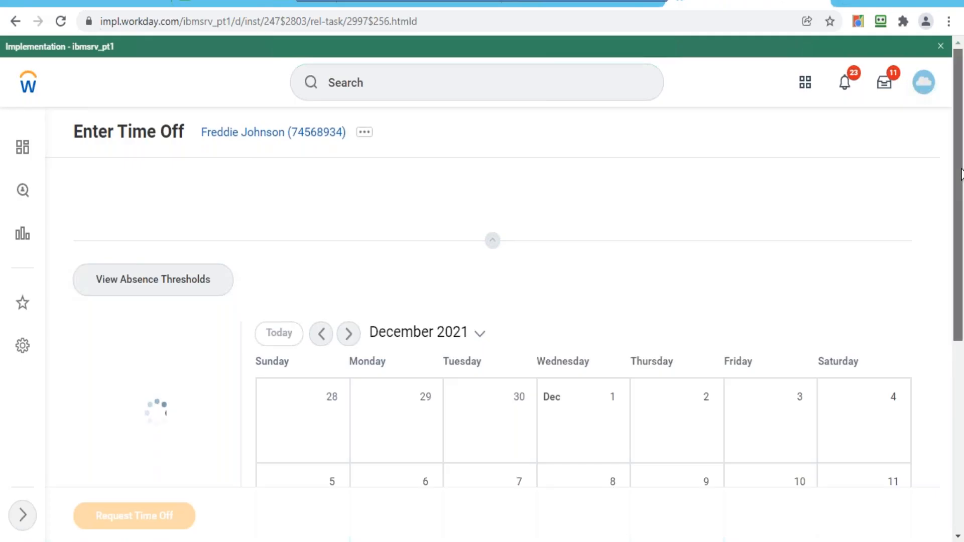
- Select 27–31 December on the calendar and start a 5-day time off request
drag(961, 174, 961, 243)
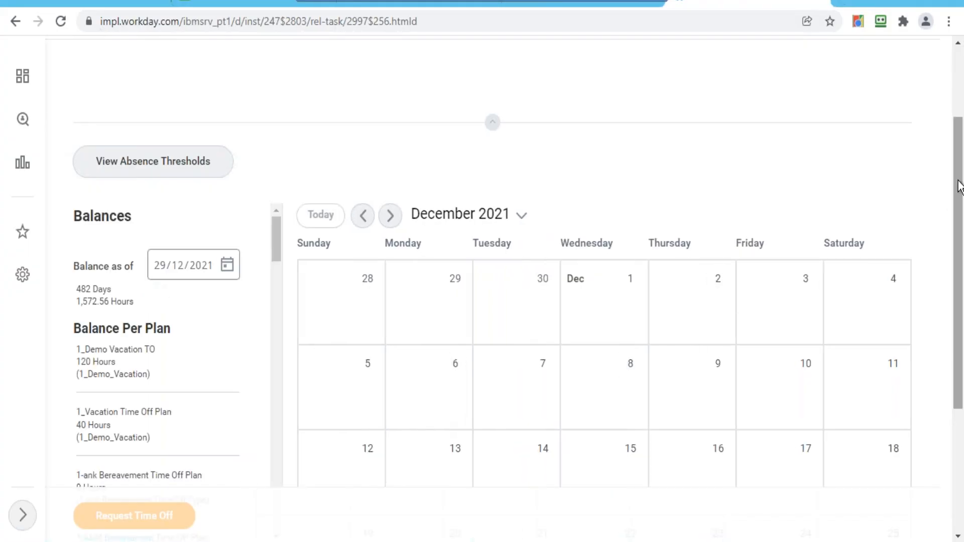
drag(957, 182, 959, 359)
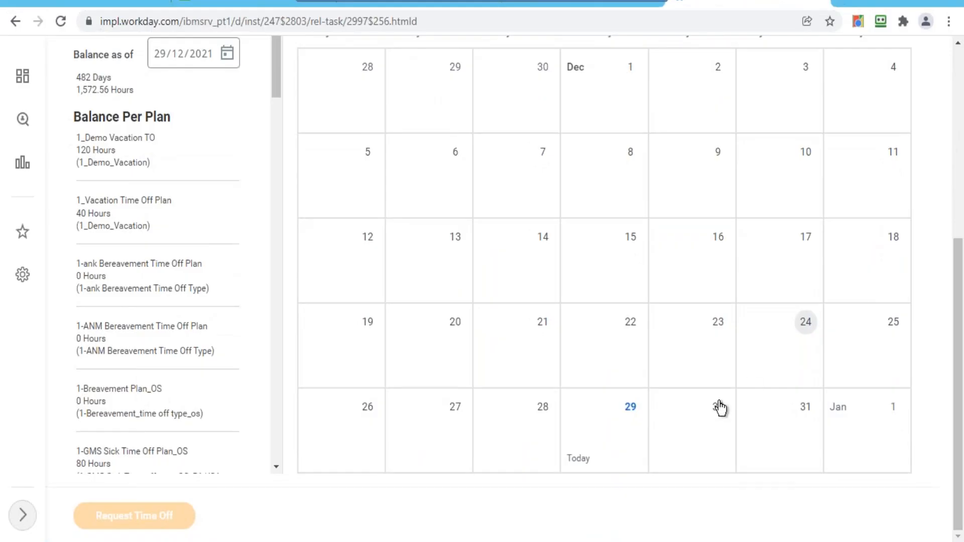
click(694, 429)
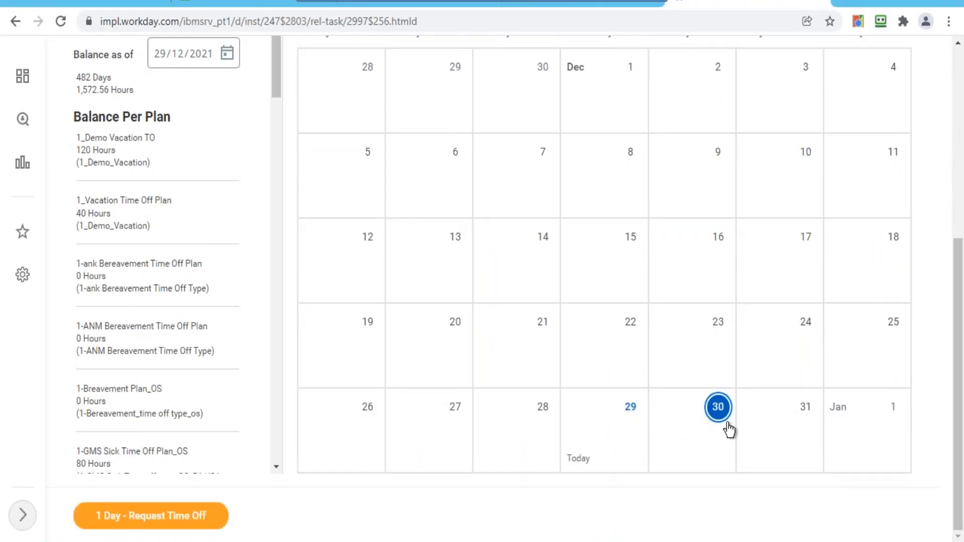
click(778, 426)
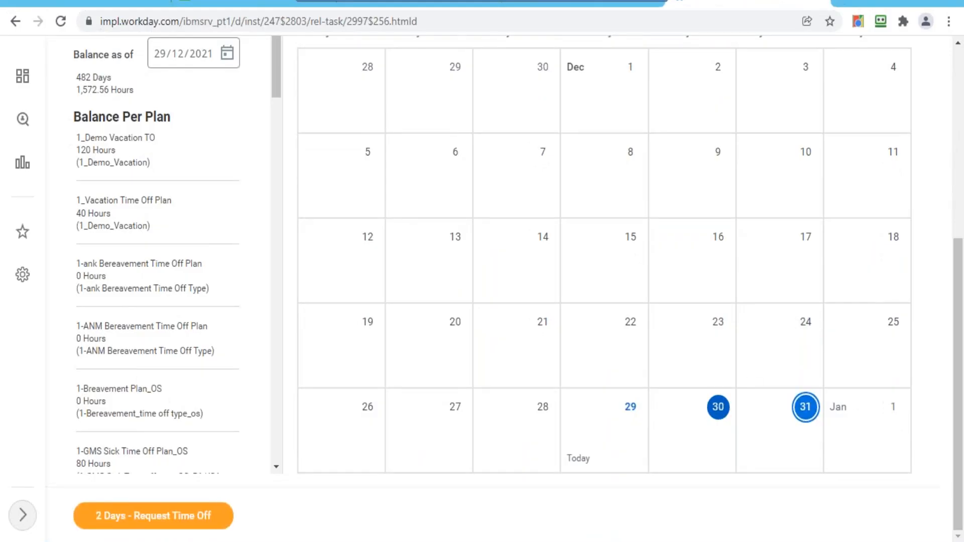
click(466, 420)
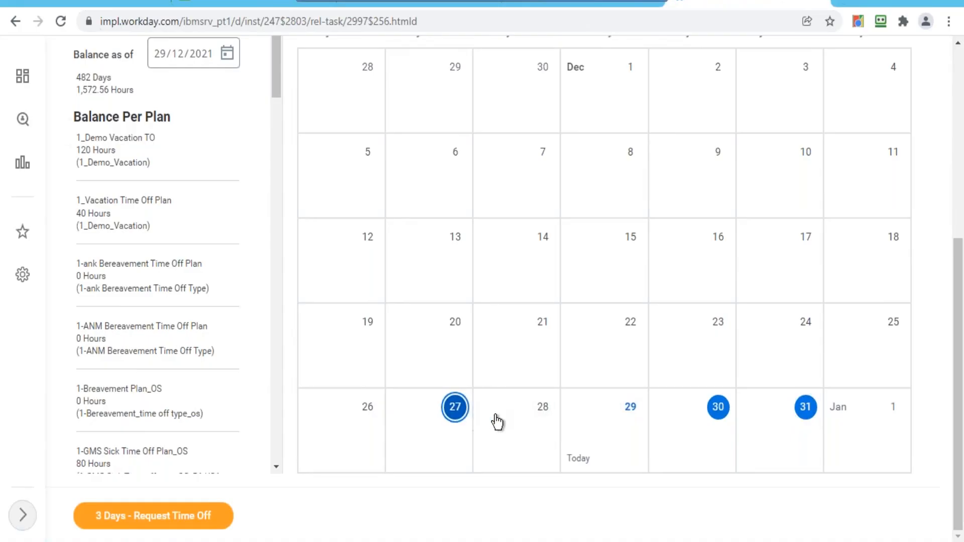
click(517, 421)
click(629, 416)
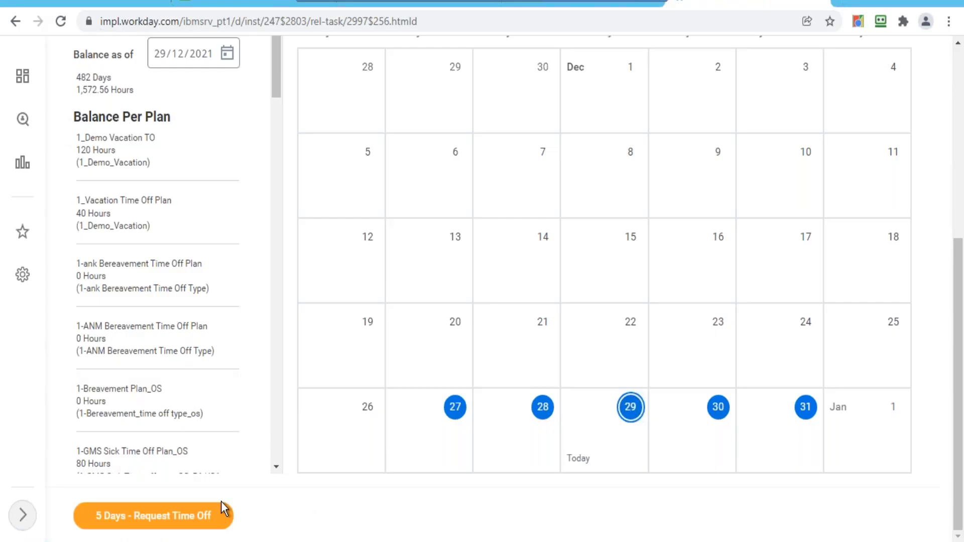
click(193, 517)
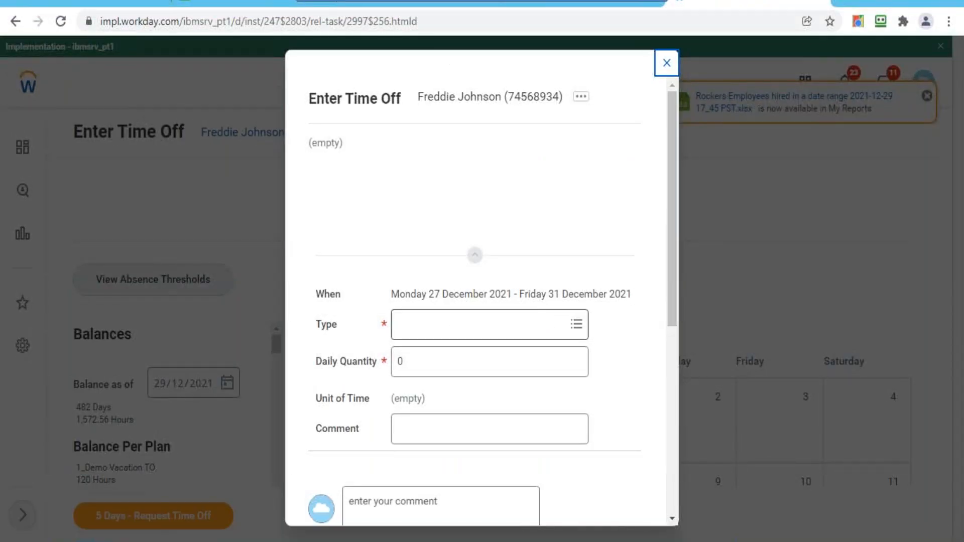
- Set the time off type to Annual Leave (Days) with a daily quantity of 5
click(548, 325)
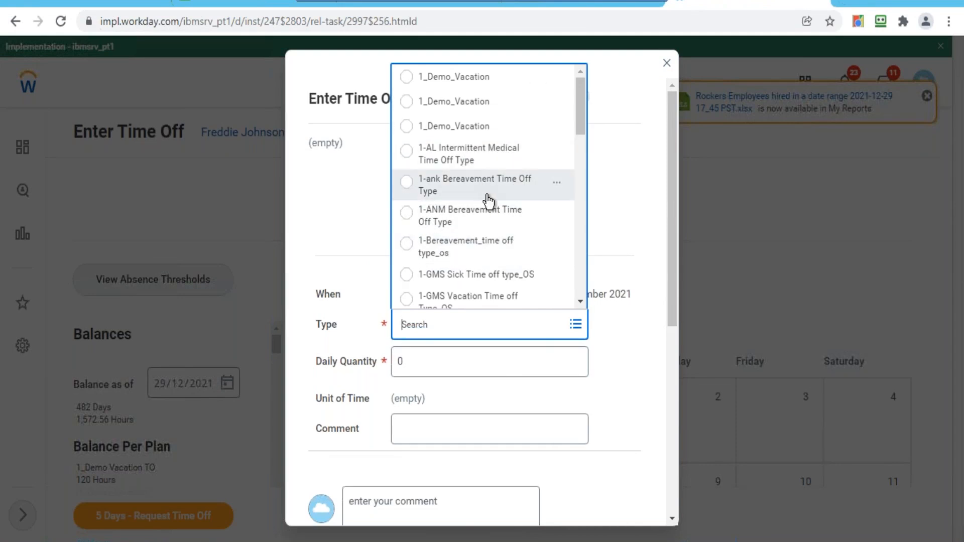
drag(577, 108, 583, 229)
click(508, 161)
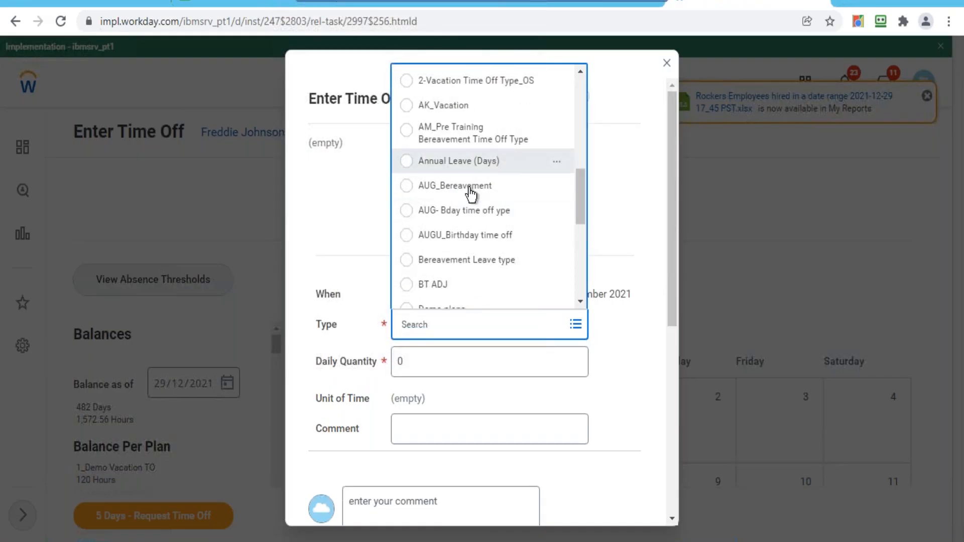
click(437, 366)
text(5)
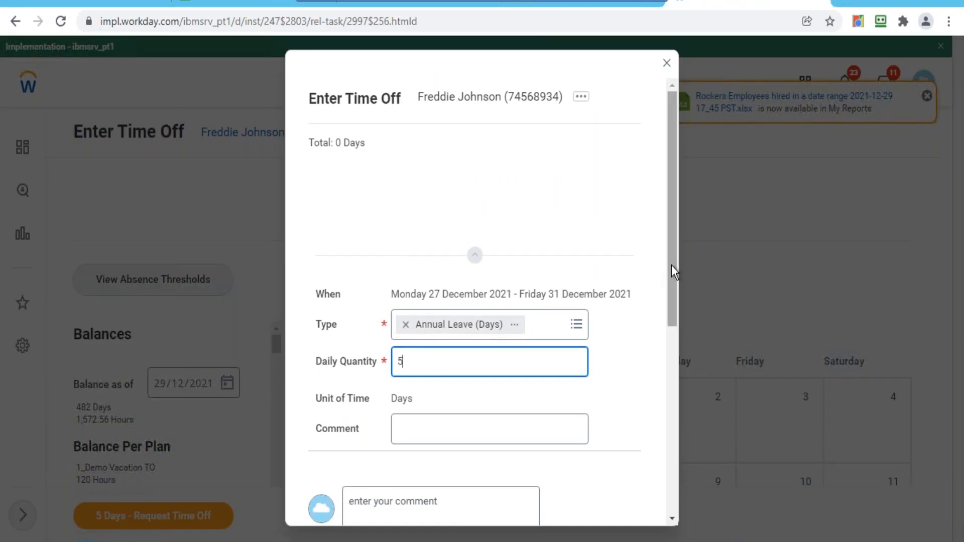
drag(671, 277, 666, 376)
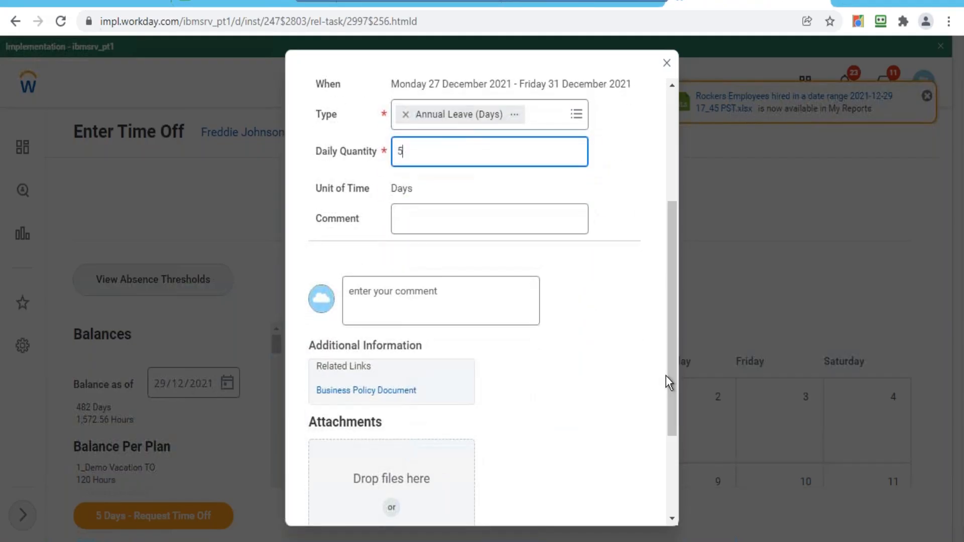
- Submit the Annual Leave (Days) request, get the Daily Quantity error, then remove that type
drag(669, 340, 673, 438)
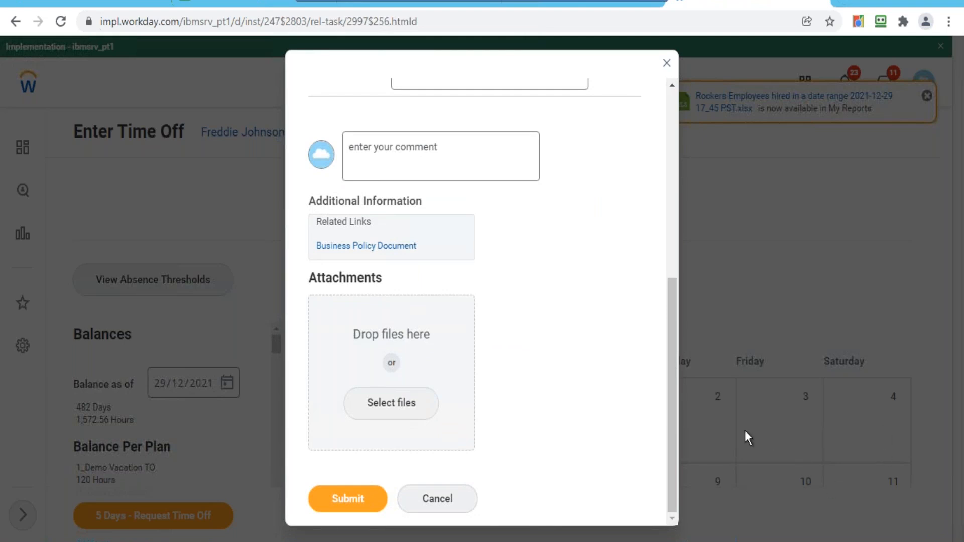
scroll(663, 323, up, 5)
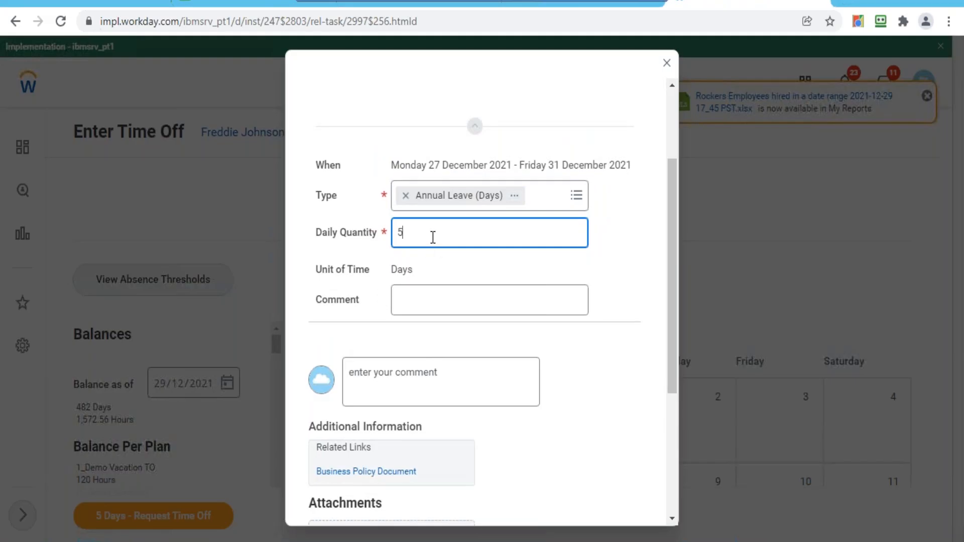
double_click(397, 236)
click(422, 229)
drag(671, 383, 674, 485)
click(370, 508)
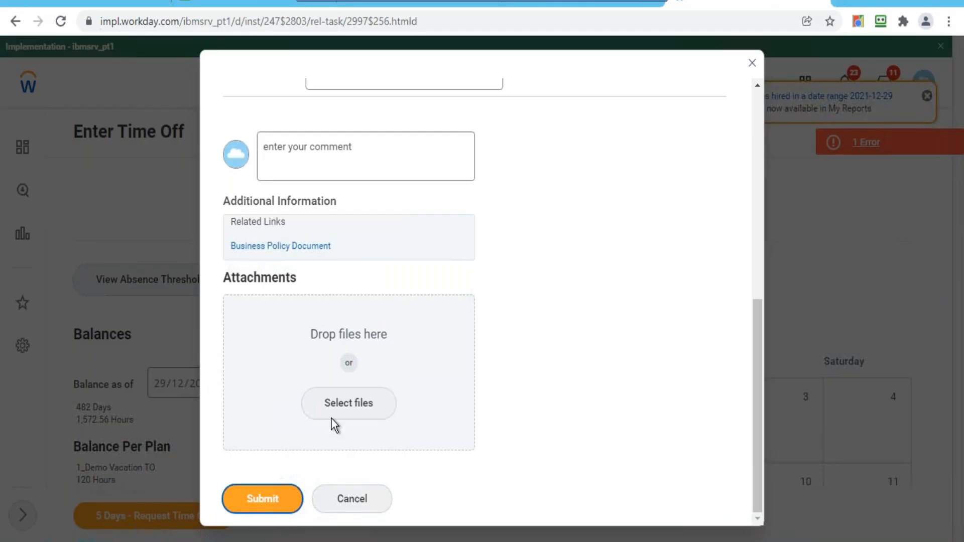
click(267, 499)
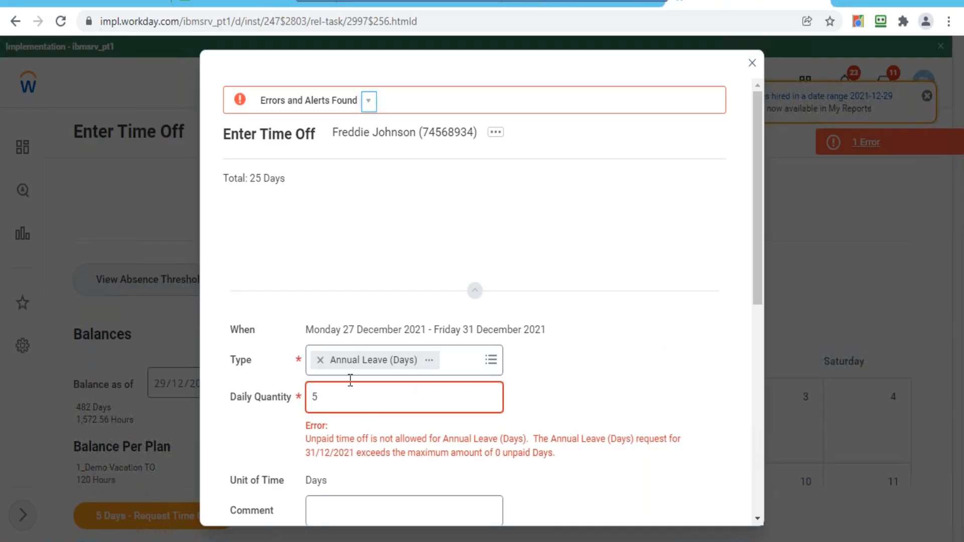
click(320, 360)
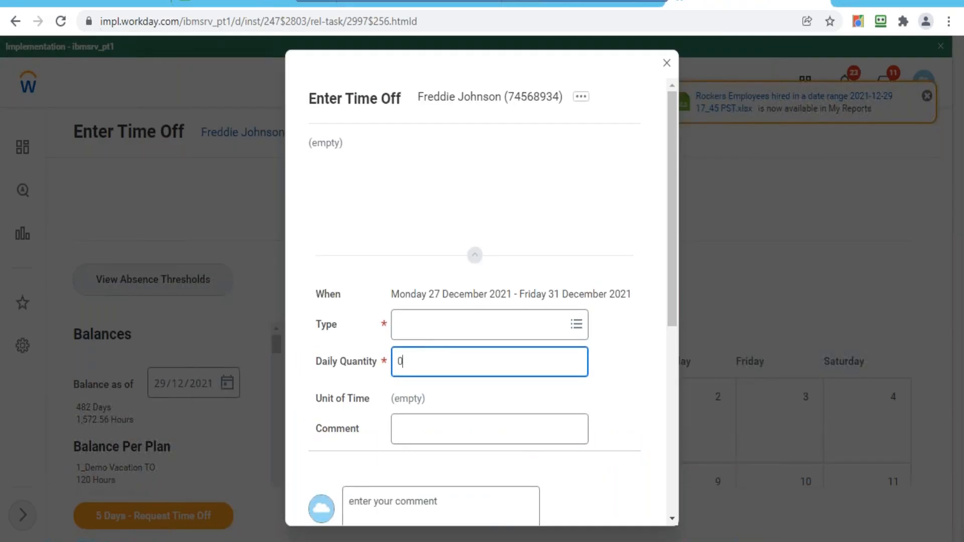
- Change the type to 2-Vacation Time Off Type_OS and select the 0 daily quantity
click(441, 325)
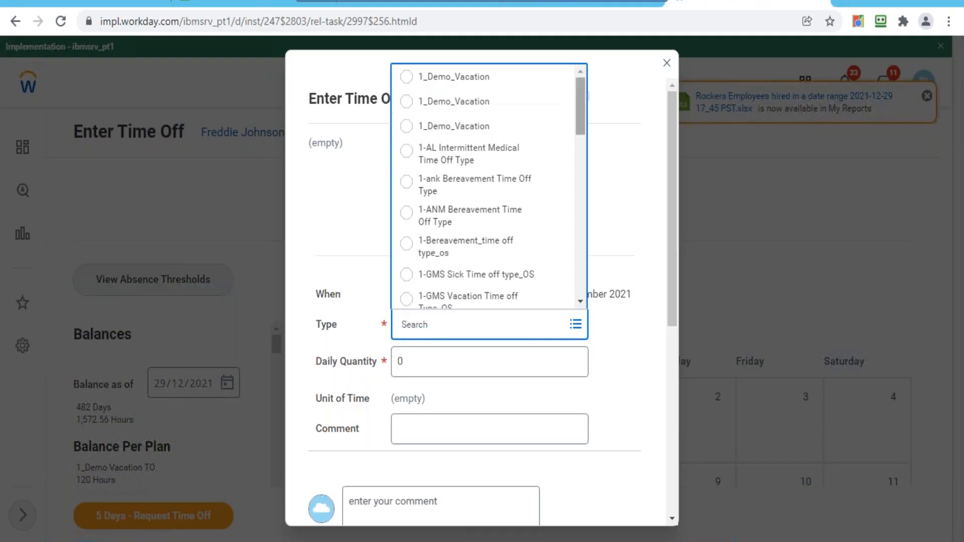
drag(579, 98, 586, 136)
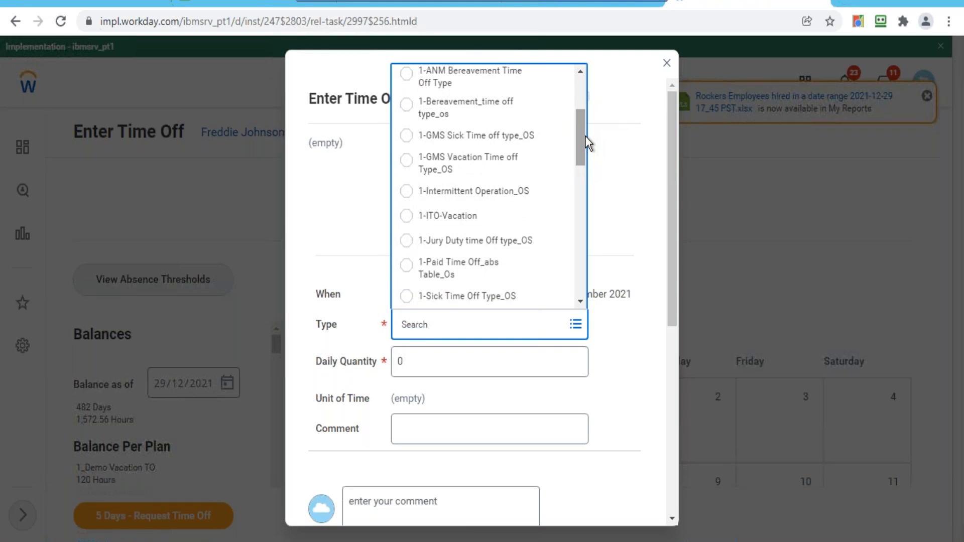
drag(584, 137, 583, 157)
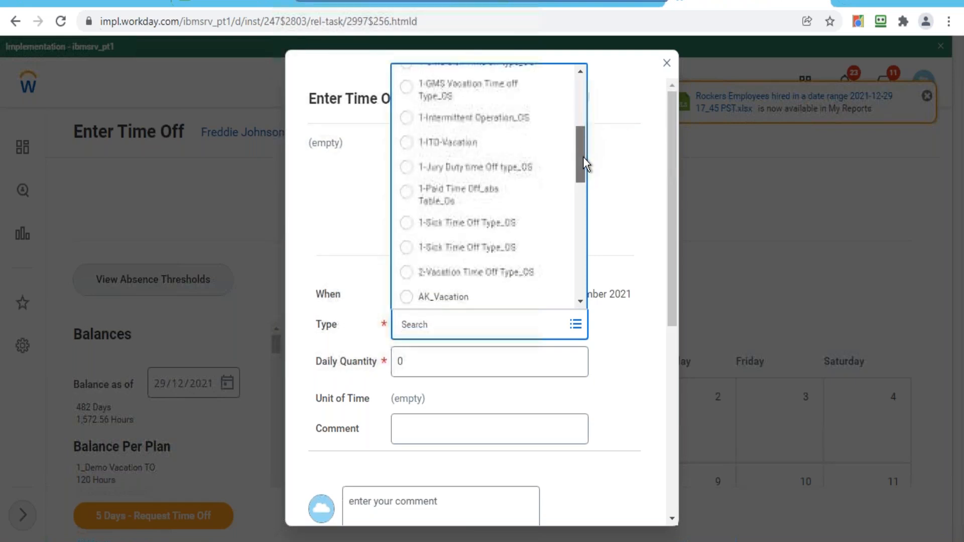
click(477, 272)
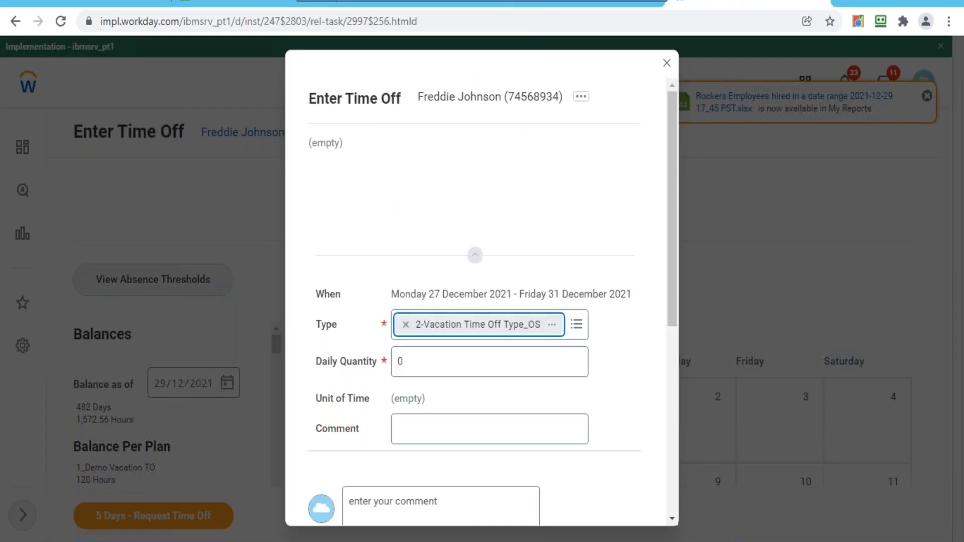
click(422, 374)
double_click(419, 368)
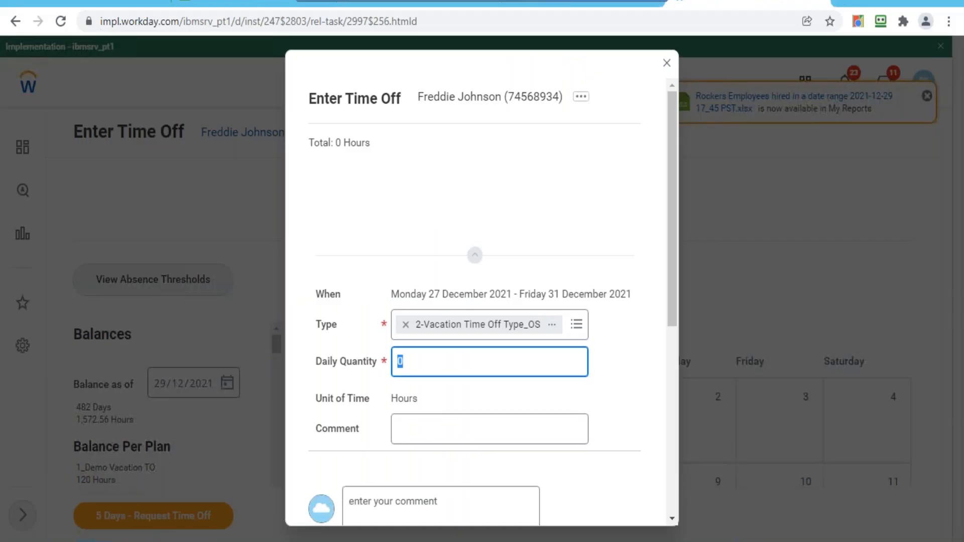
- Close the Enter Time Off dialog, discard its changes, and return to the Workday home page
click(670, 64)
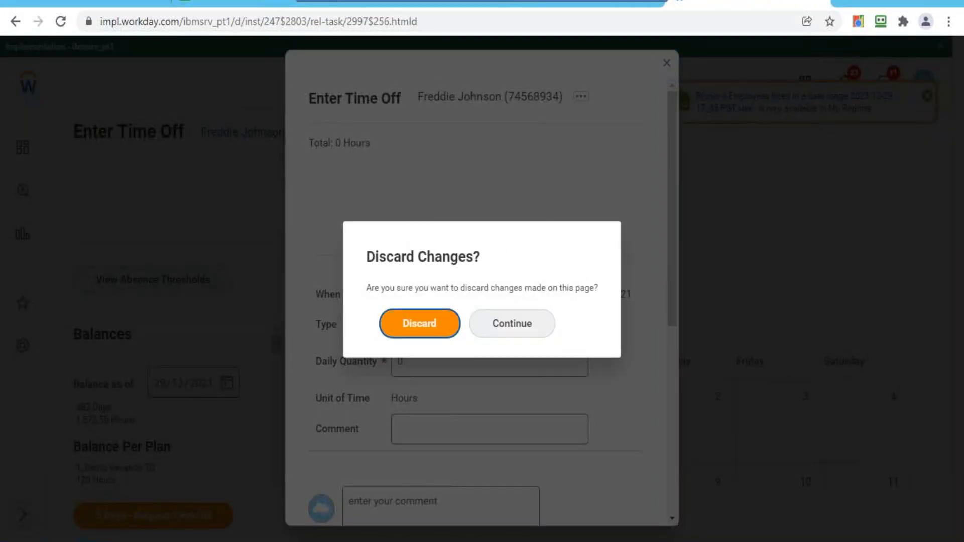
click(442, 323)
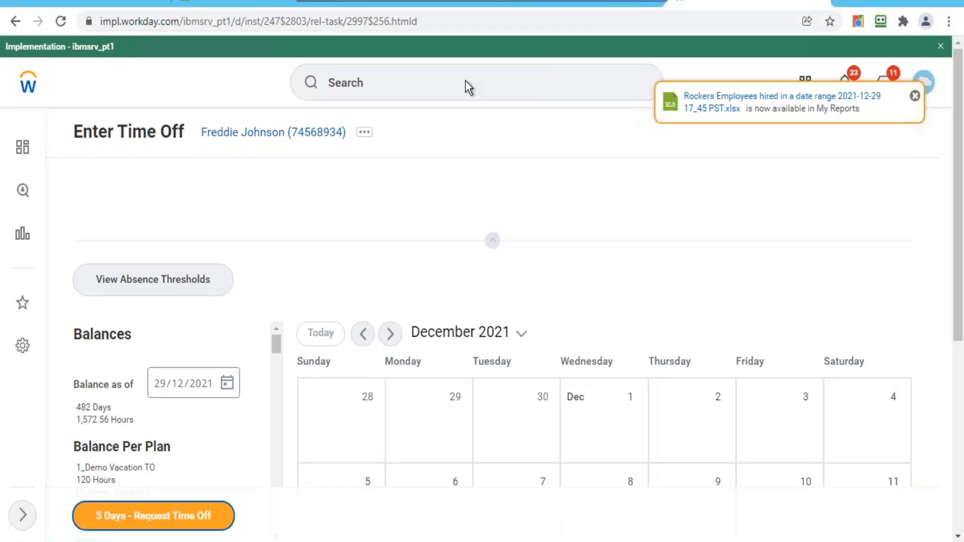
click(25, 87)
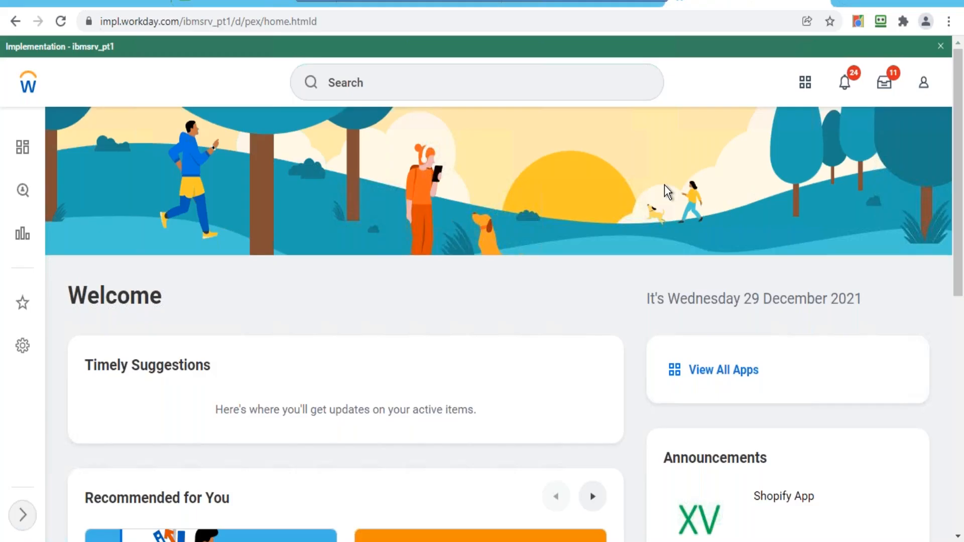
- Search for 'maintain functional' and open the Maintain Functional Areas task
click(574, 90)
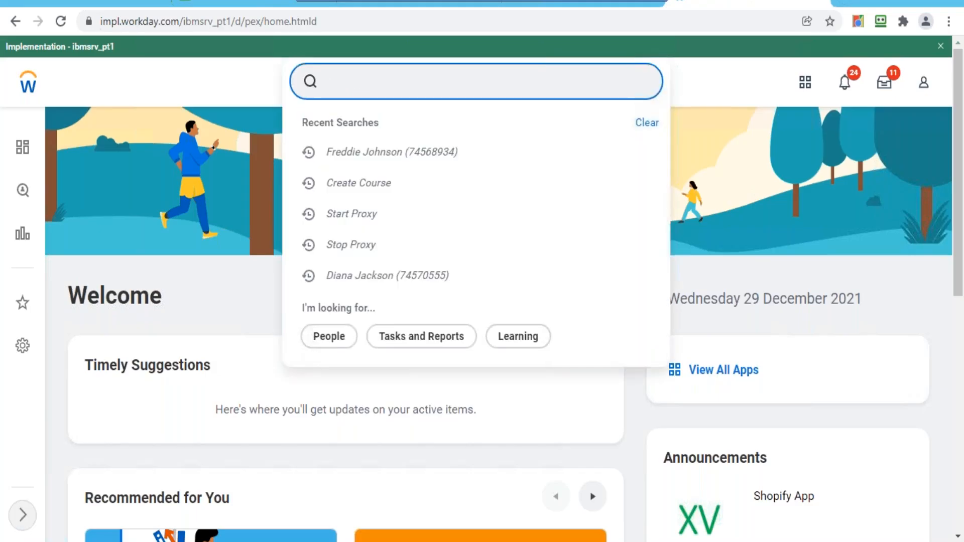
text(maintain functional)
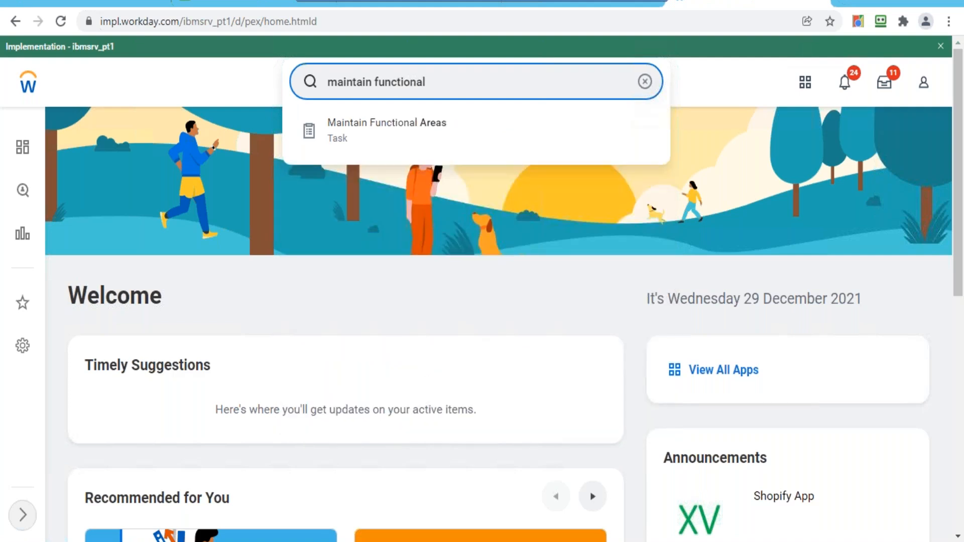
click(434, 135)
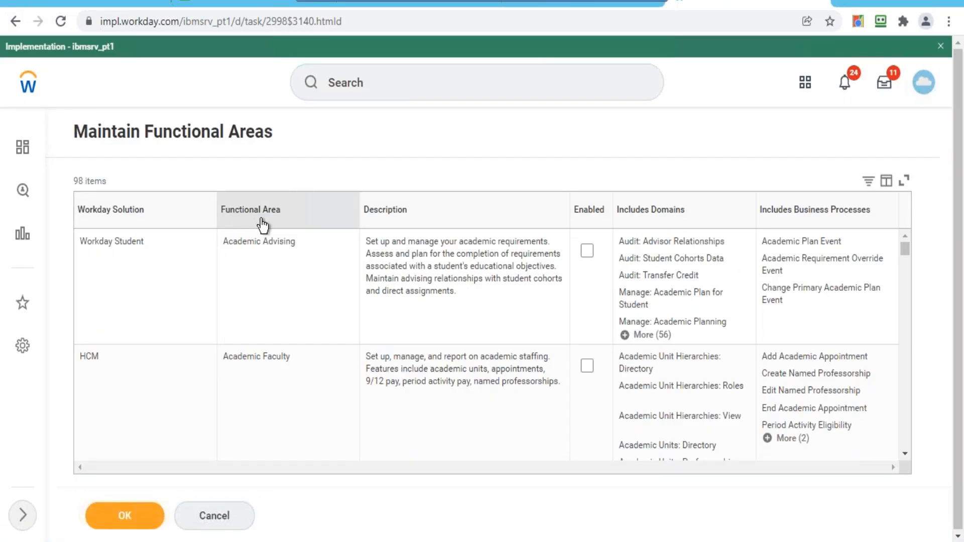
- Filter the Functional Area column to Learning Core after searching values for 'learning'
click(302, 206)
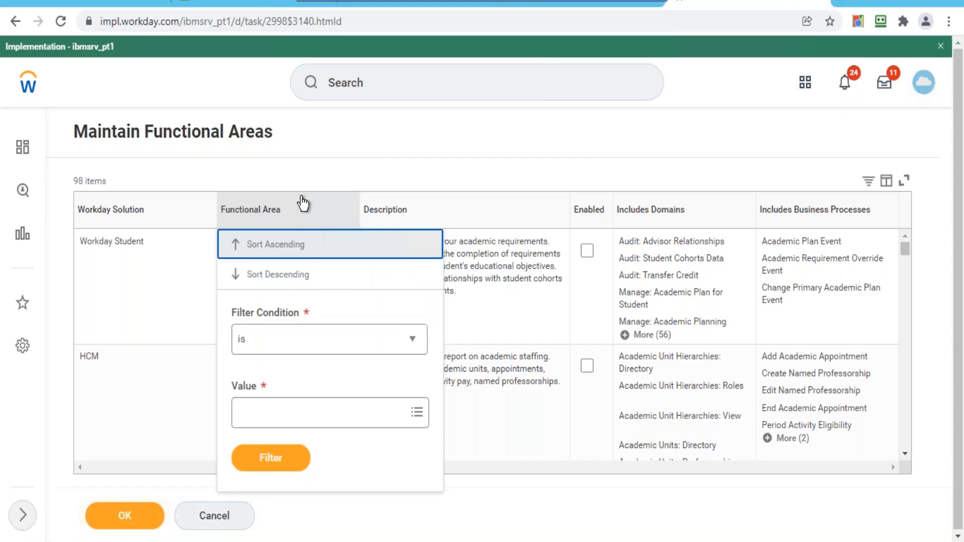
click(293, 424)
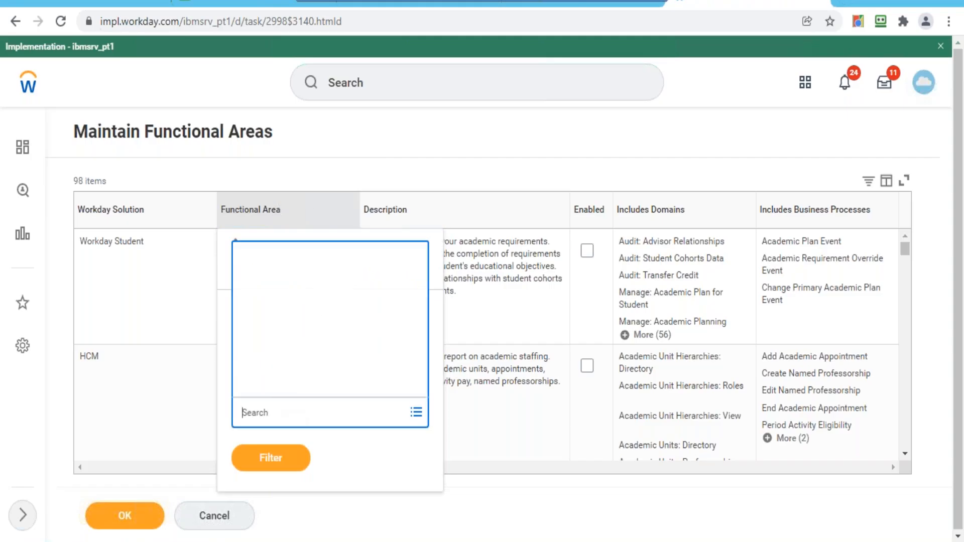
text(lear)
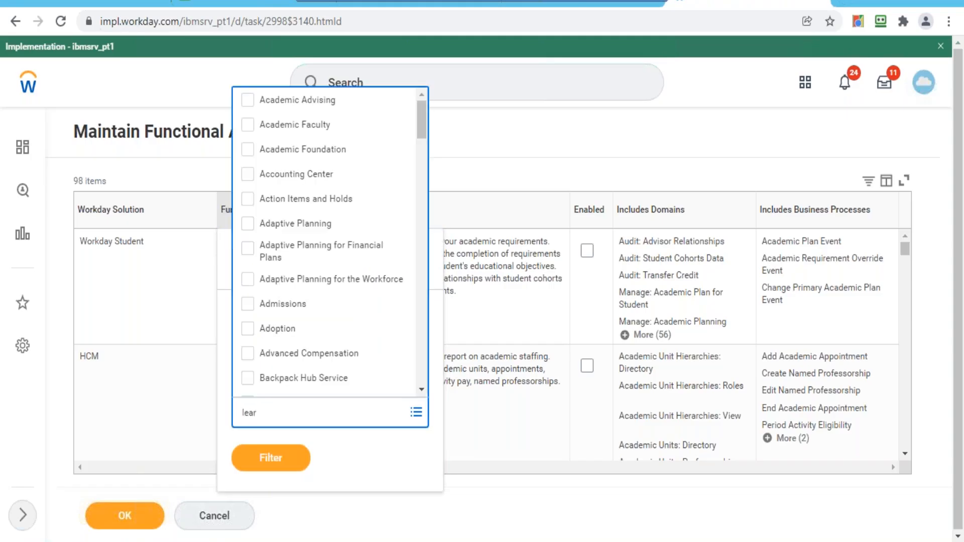
text(ning)
key(Return)
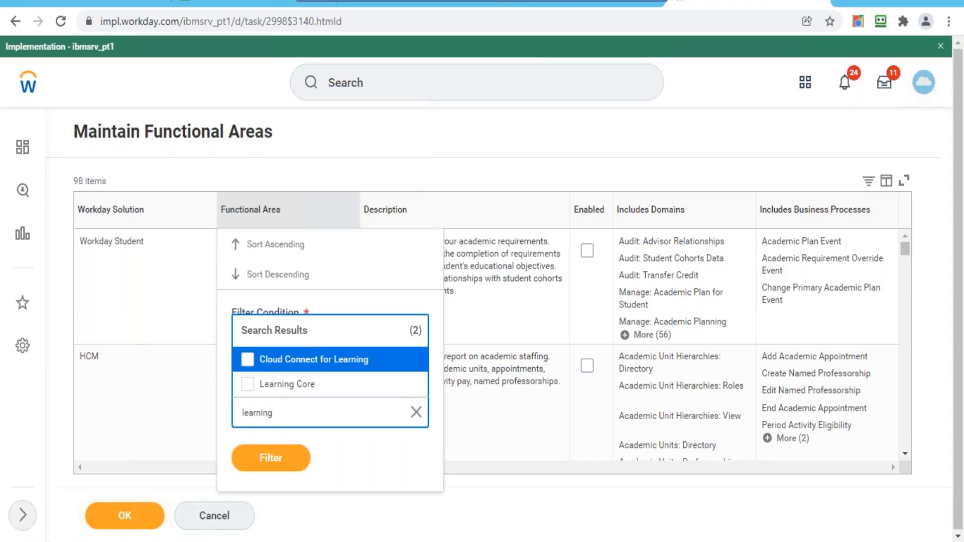
click(290, 396)
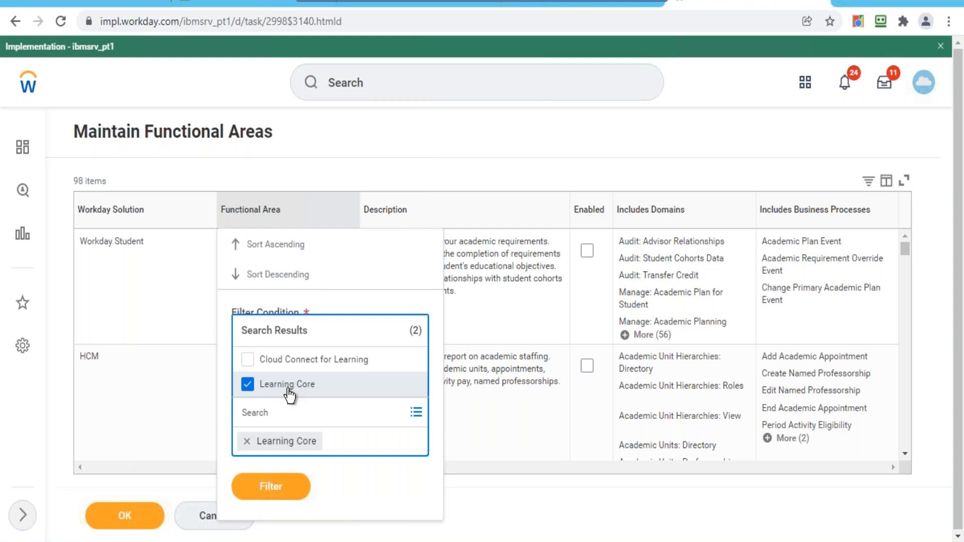
click(273, 486)
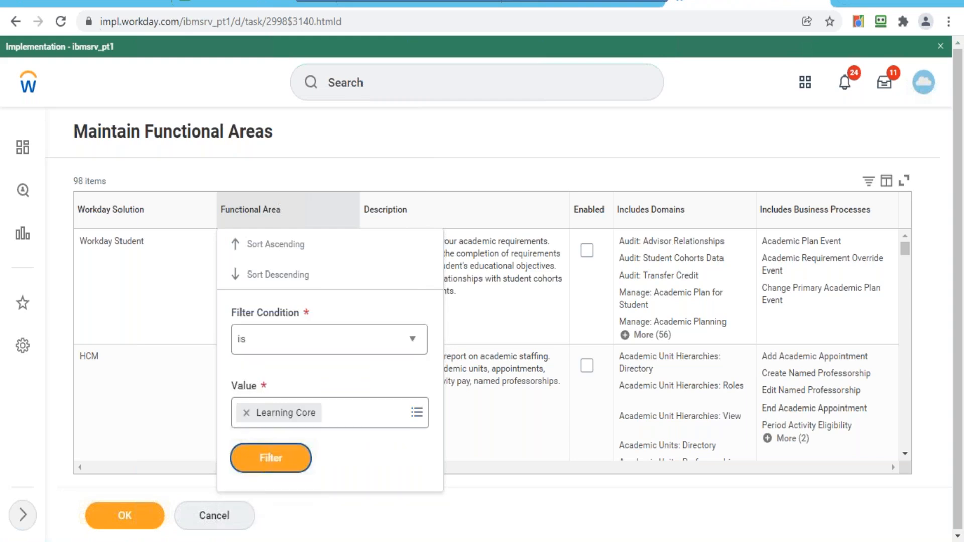
click(274, 460)
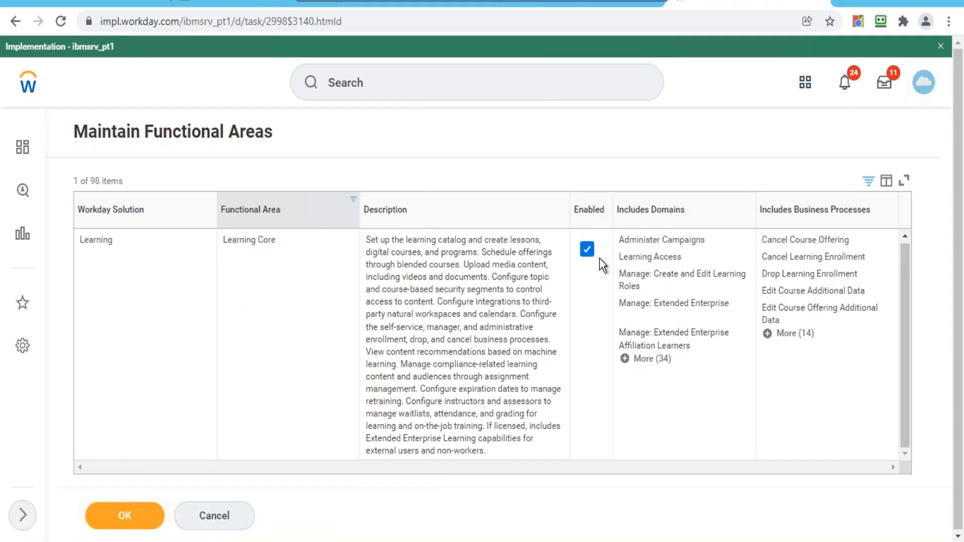
- Uncheck and re-check Learning Core's Enabled box, then bring back the Functional Area filter settings
click(588, 251)
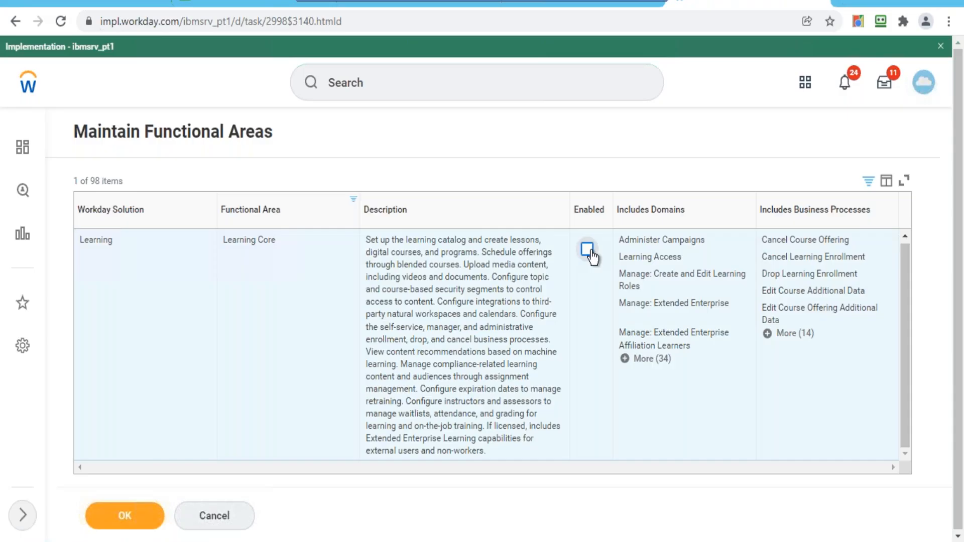
click(587, 292)
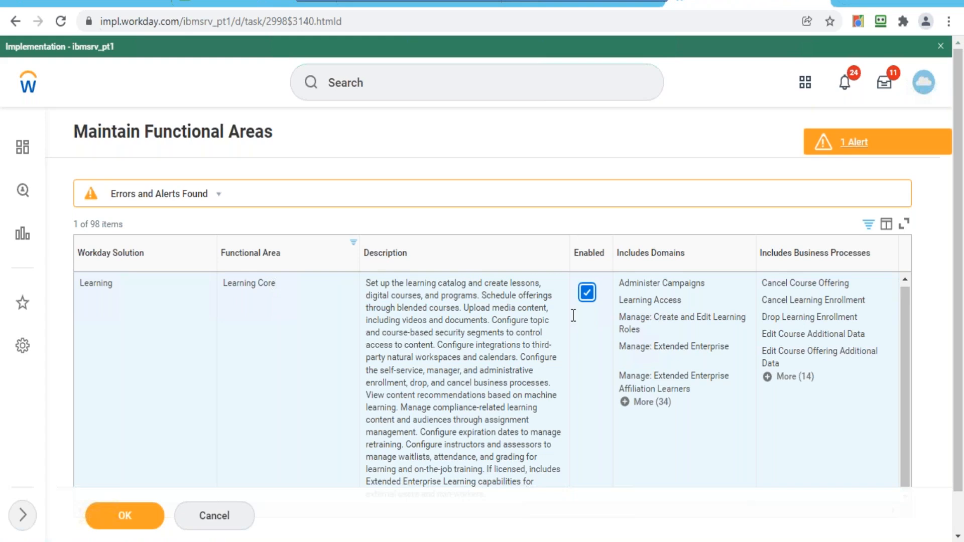
click(318, 258)
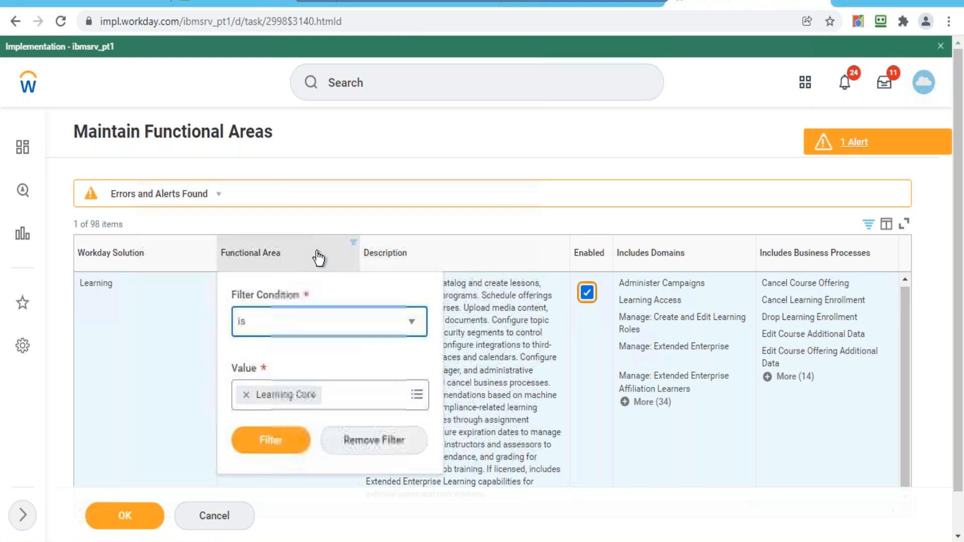
- Remove the Learning Core filter value and choose Customer Accounts instead
click(245, 396)
text(customer a)
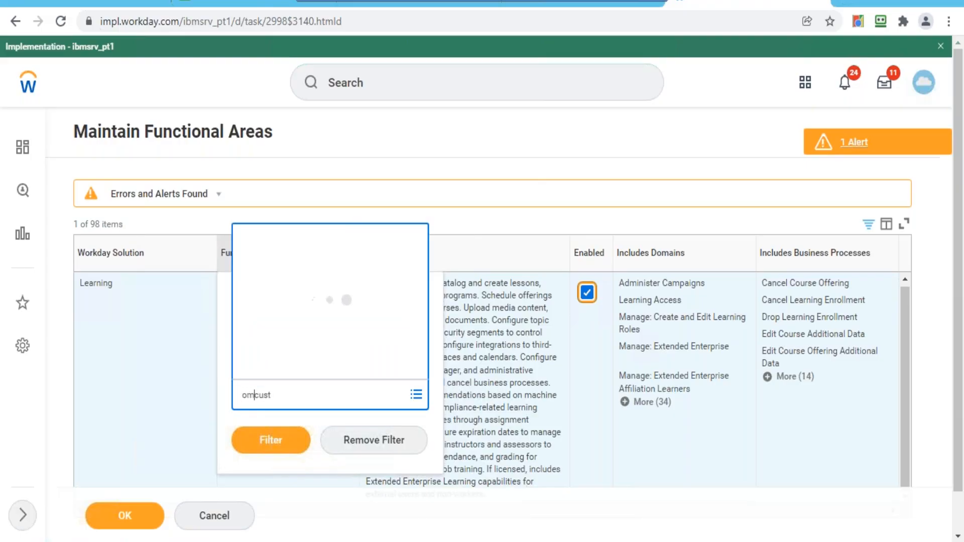
triple_click(301, 398)
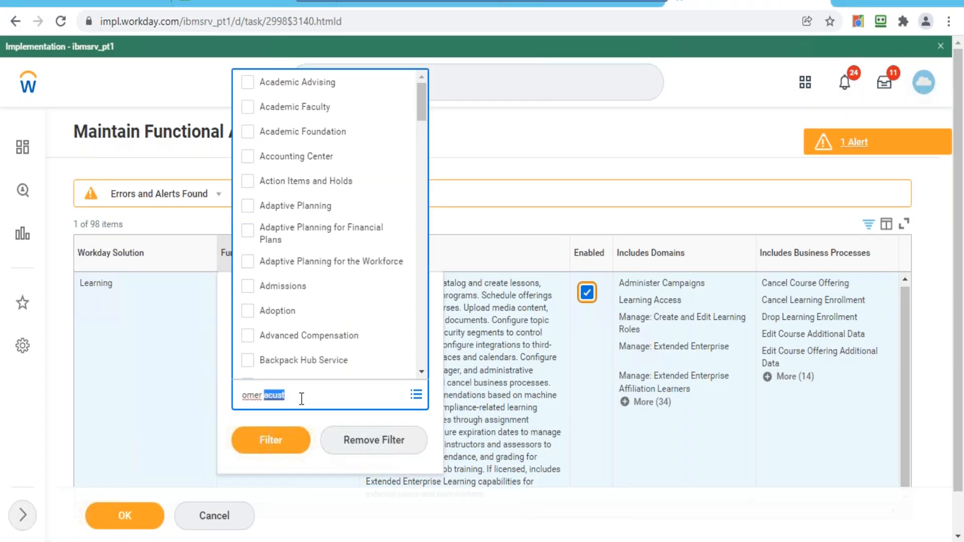
text(customer accounts)
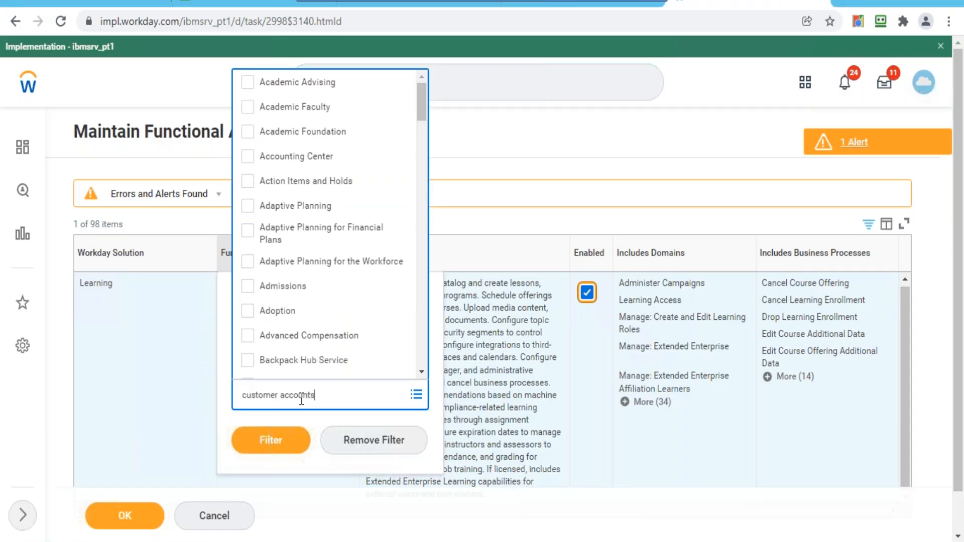
key(Return)
click(276, 469)
- Apply the Customer Accounts filter and review its single enabled Core Financials row
click(274, 440)
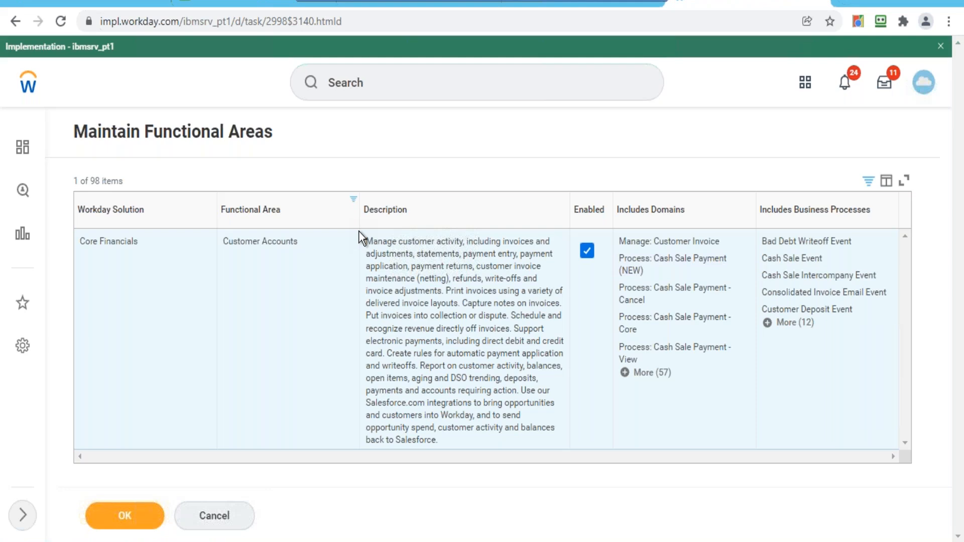
mouse_move(260, 247)
- Go back to the Workday home page, choose Not Now on session recovery, and start a new search
click(29, 86)
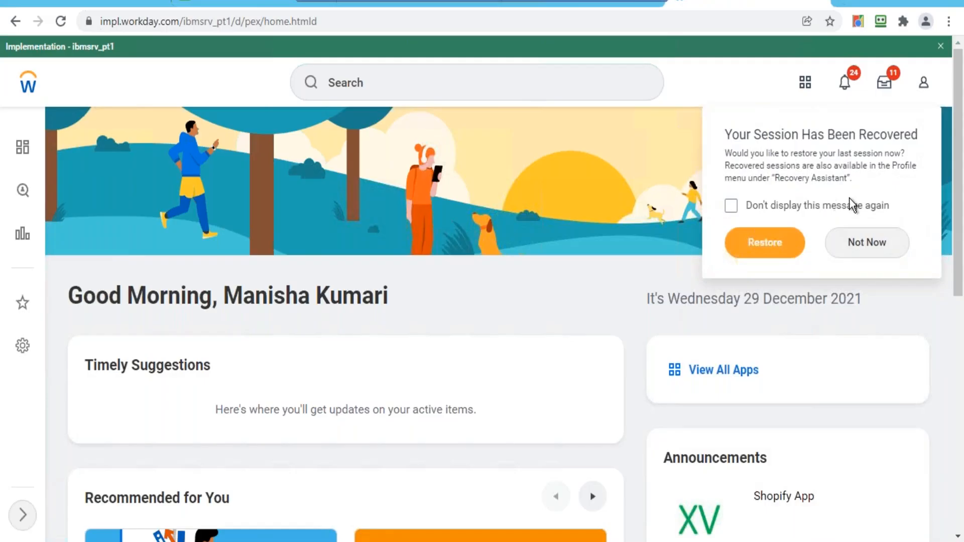
click(867, 242)
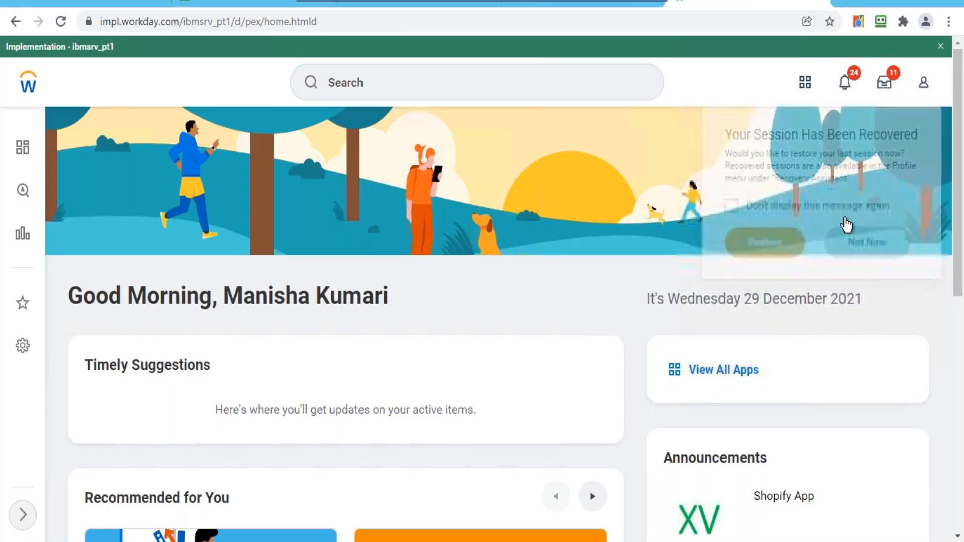
click(531, 89)
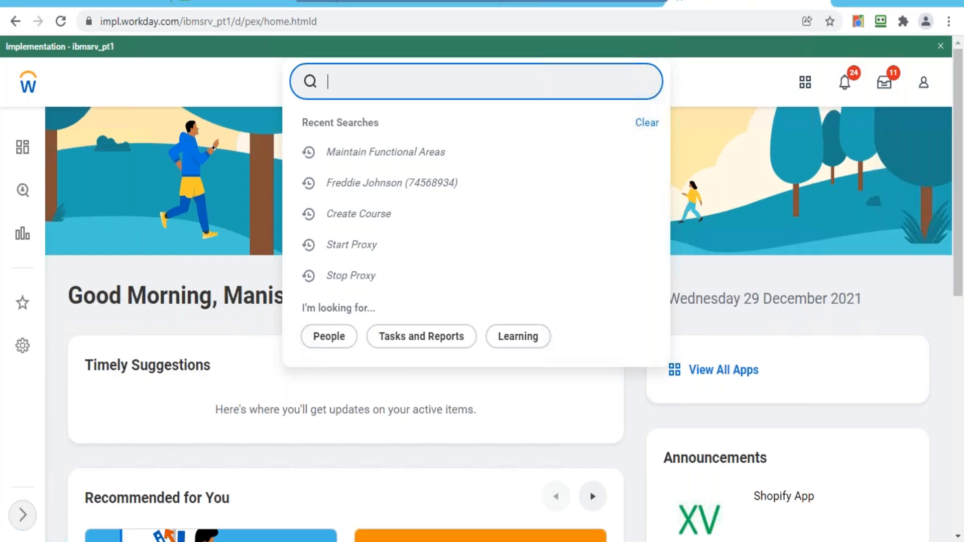
- Bring up the Windows Start screen from the bottom-left corner
click(7, 541)
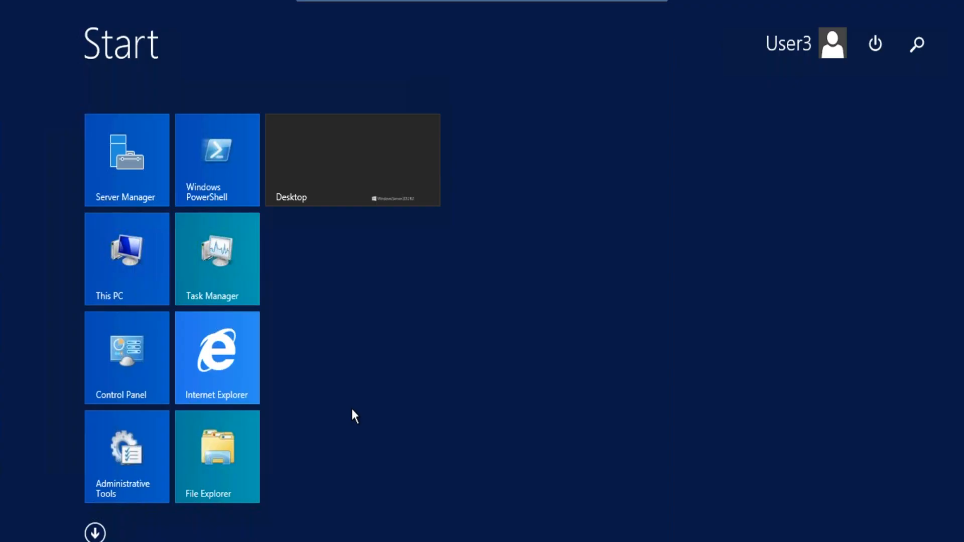
- Find Notepad from the Start screen by searching 'not' and open it
click(916, 44)
text(not)
click(771, 157)
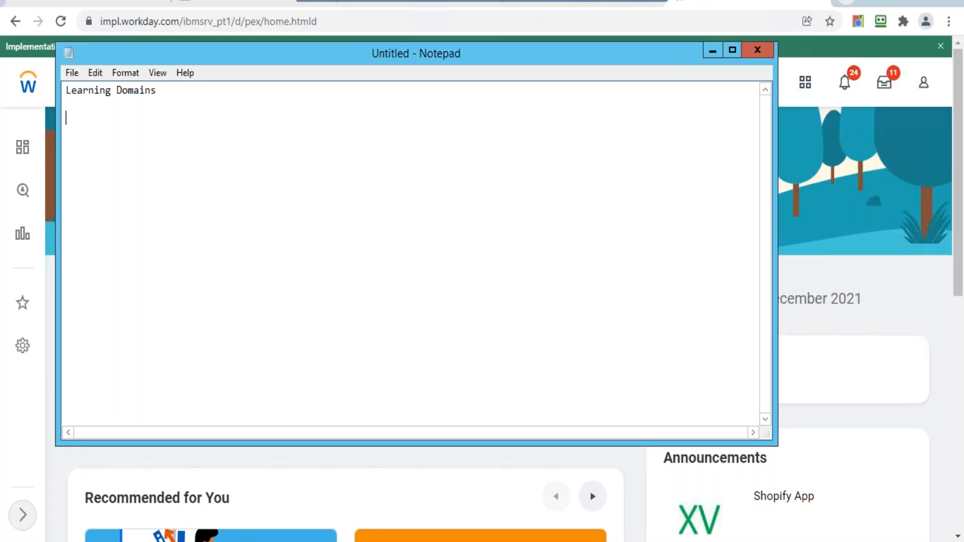
- Add Manage: Media Import, Media Reporting, manage media Advanced and Setp:Content Cloud lines
text(Manage: Media Import)
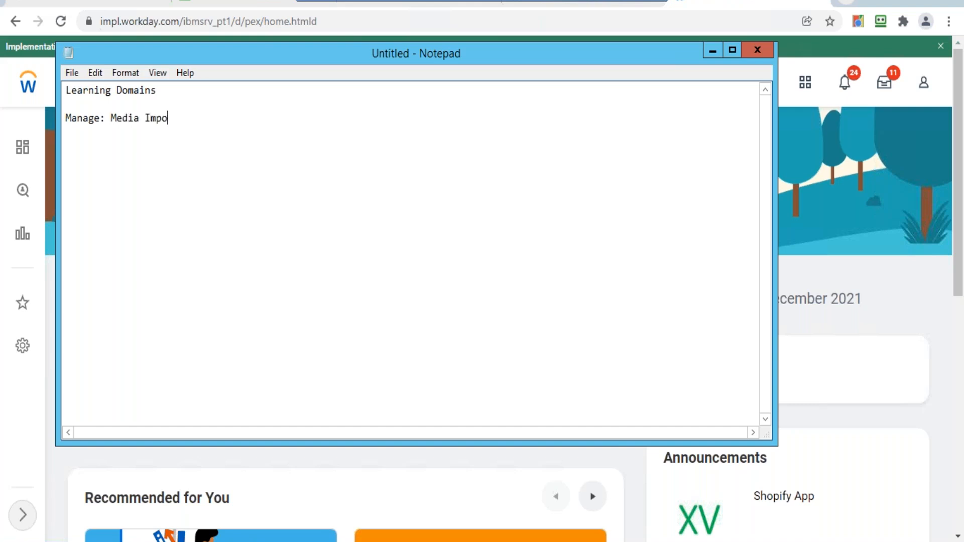
key(Return)
key(Return)
text(Media Reporting)
key(Return)
key(Return)
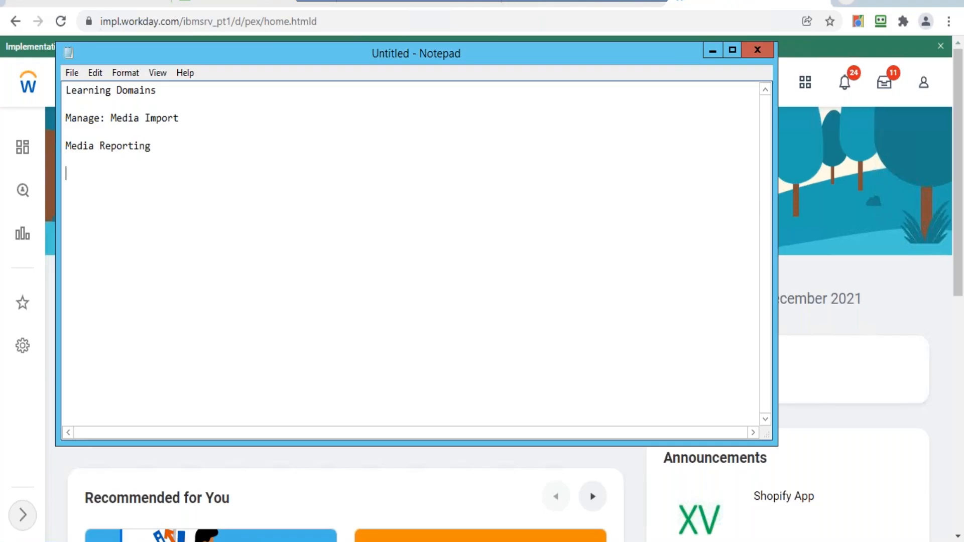
text(manage media Adva)
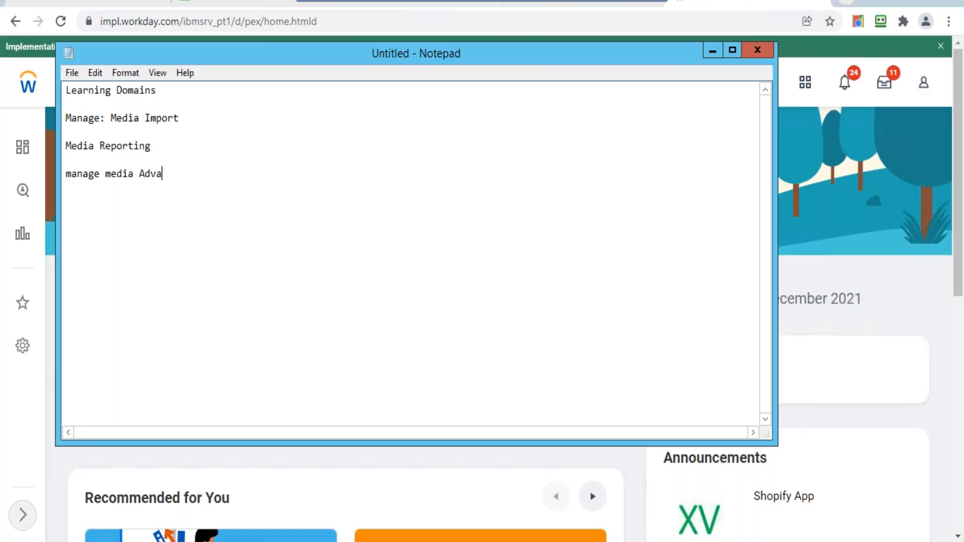
text(nced)
key(Return)
key(Return)
text(Setp:Content Cloud)
- Add Learning Core, Administer Campaigns and Learning Access on separate lines
key(Return)
key(Return)
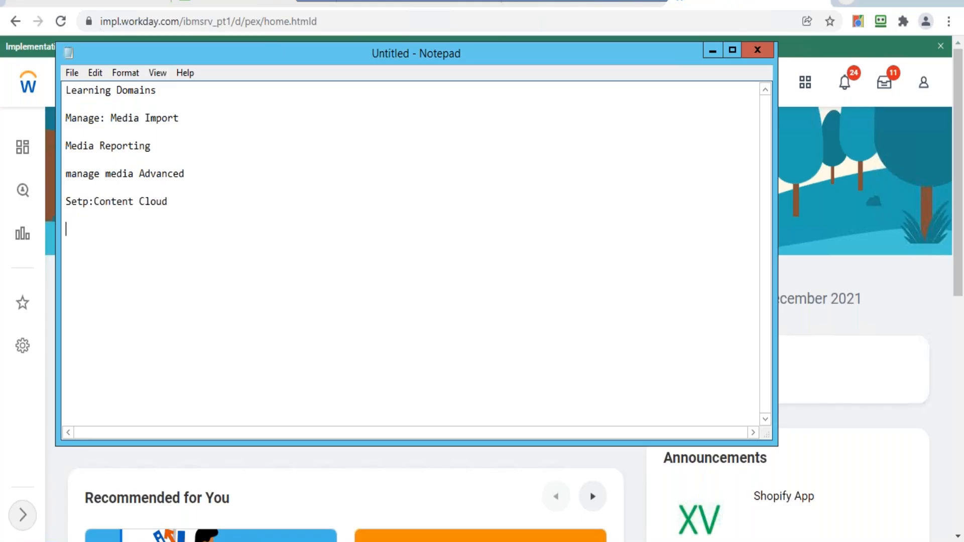
text(Learning Core)
key(Return)
key(Return)
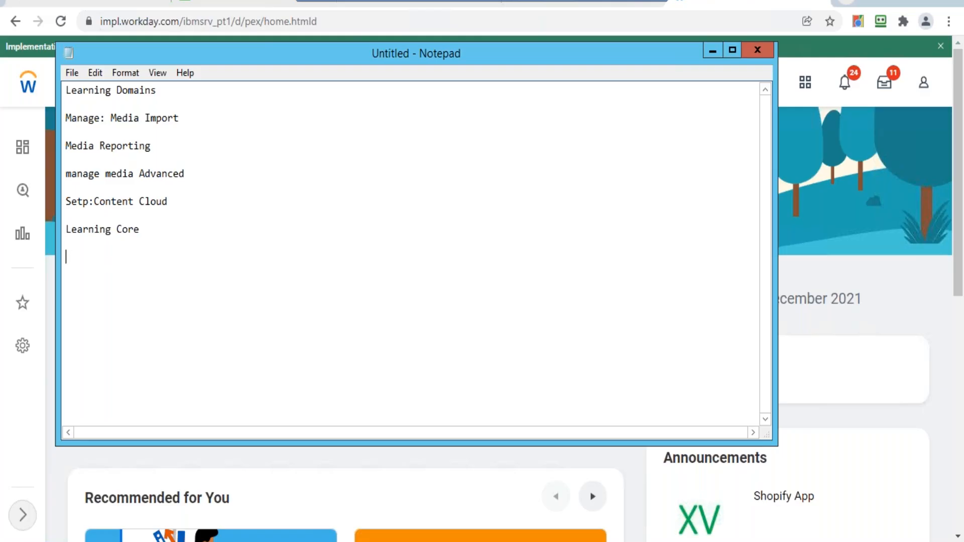
text(Administer Campaigns)
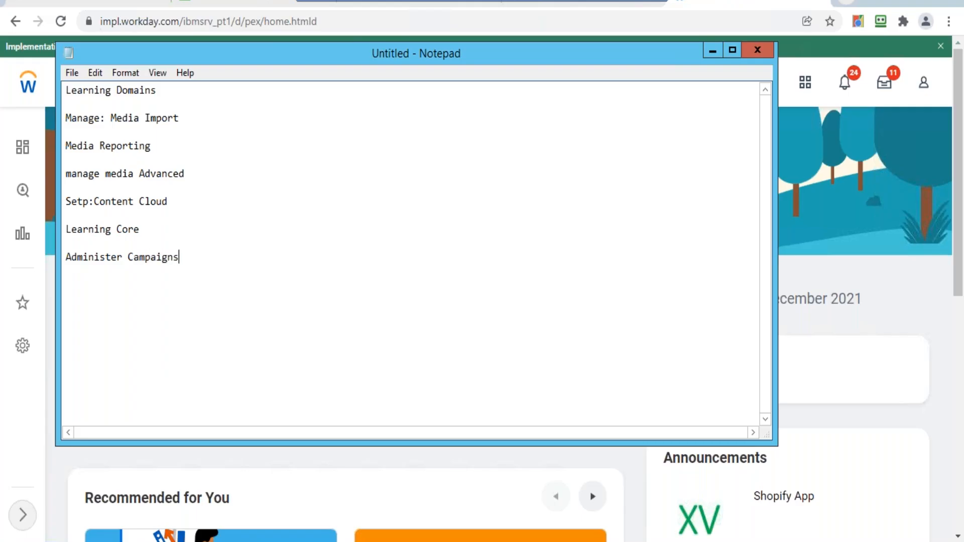
key(Return)
key(Return)
text(Learning Access)
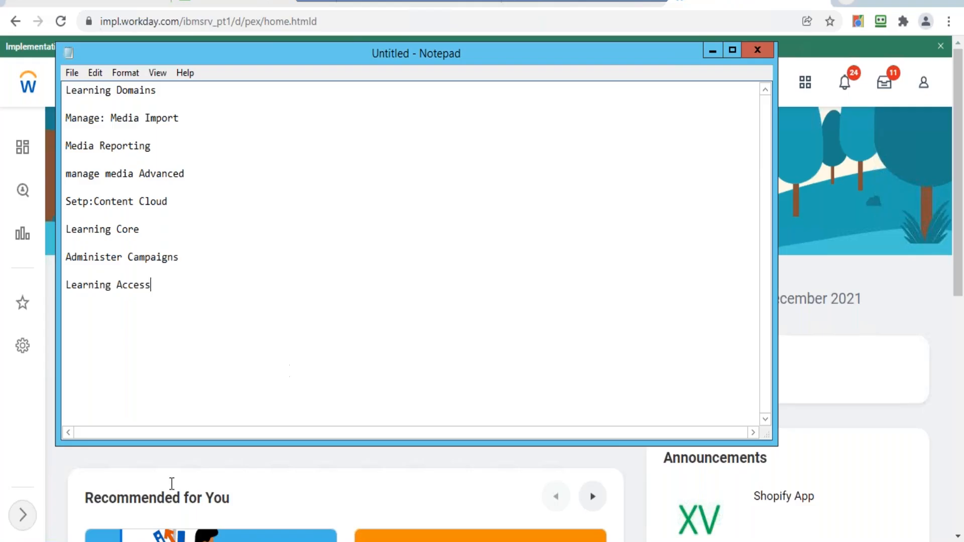
- Return to Chrome and search Workday for domain:manage:, listing 100 Manage domains
mouse_move(188, 541)
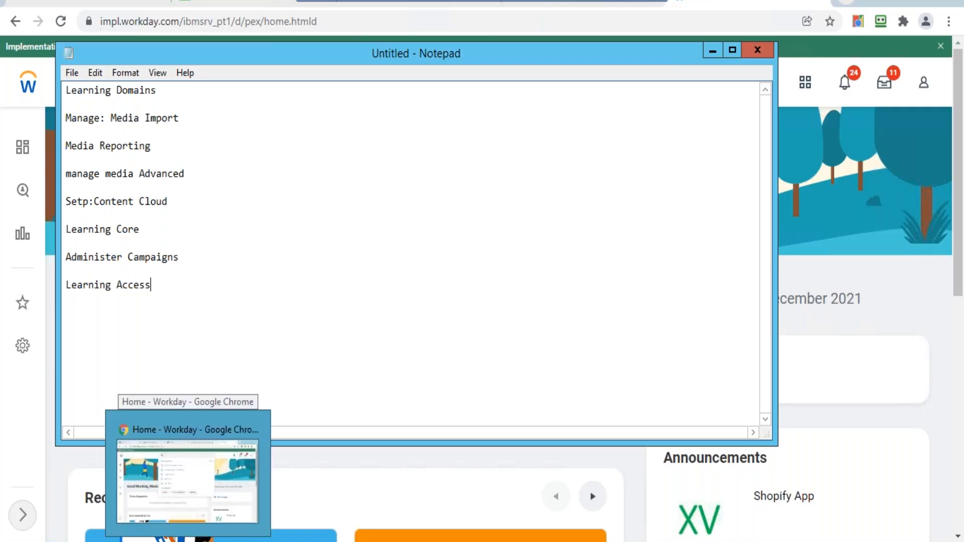
click(188, 481)
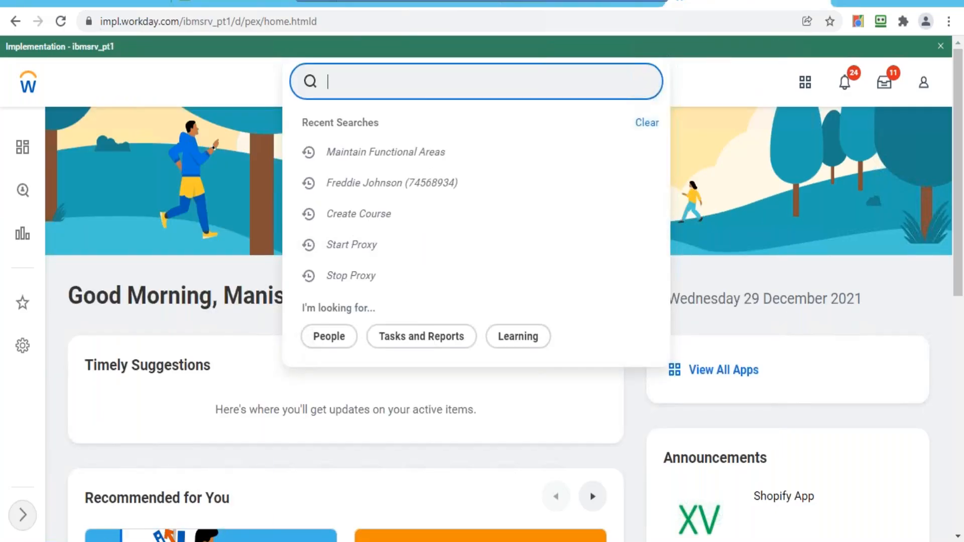
text(domain:)
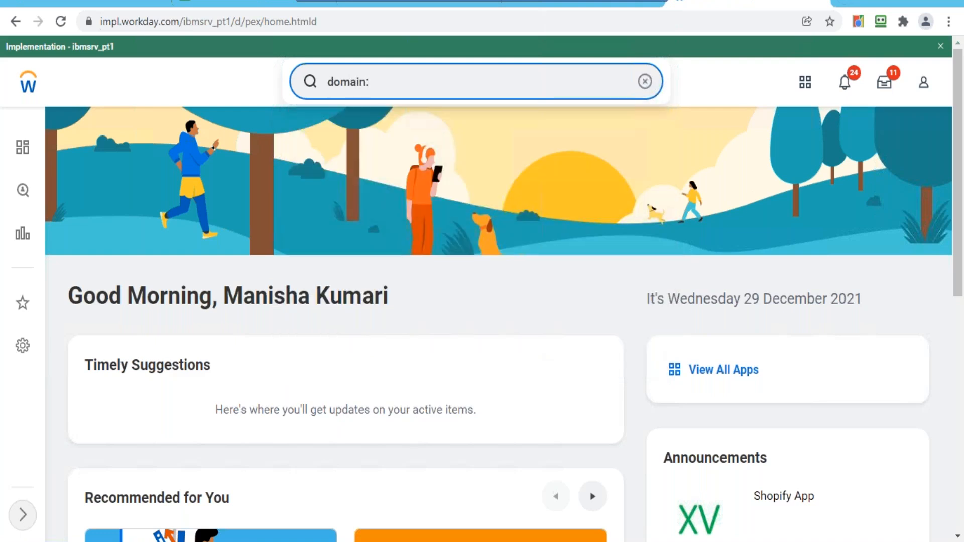
text(manage)
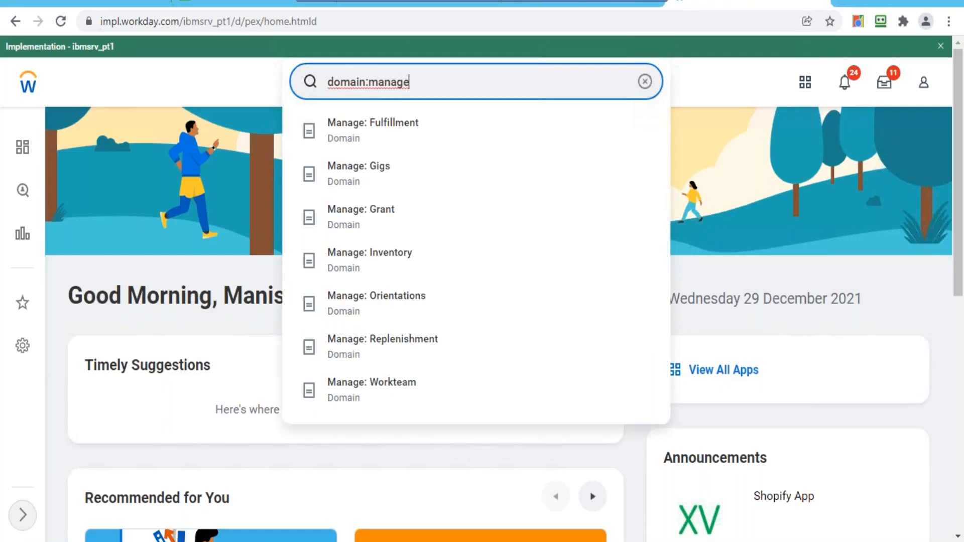
text(:)
key(Return)
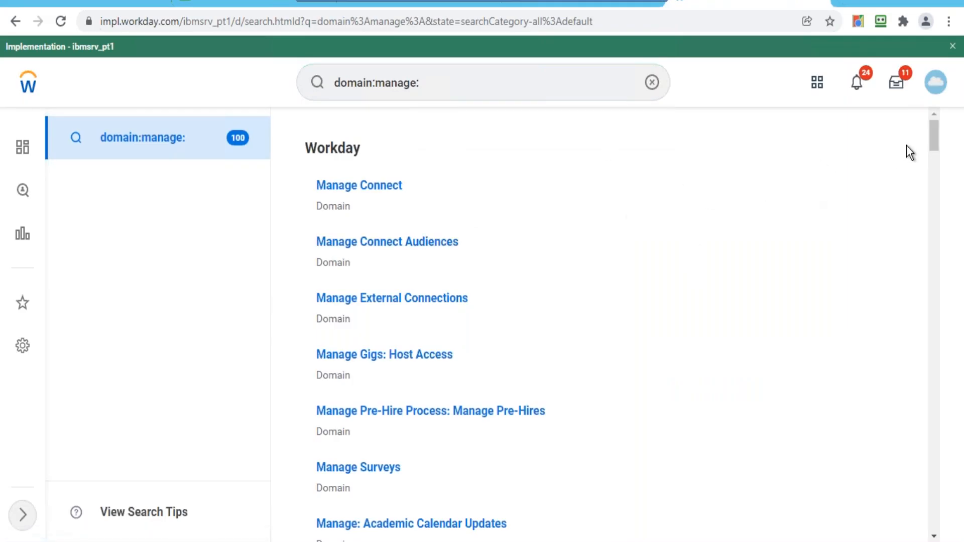
mouse_move(933, 134)
mouse_down()
mouse_move(933, 147)
mouse_move(932, 119)
mouse_up()
click(497, 79)
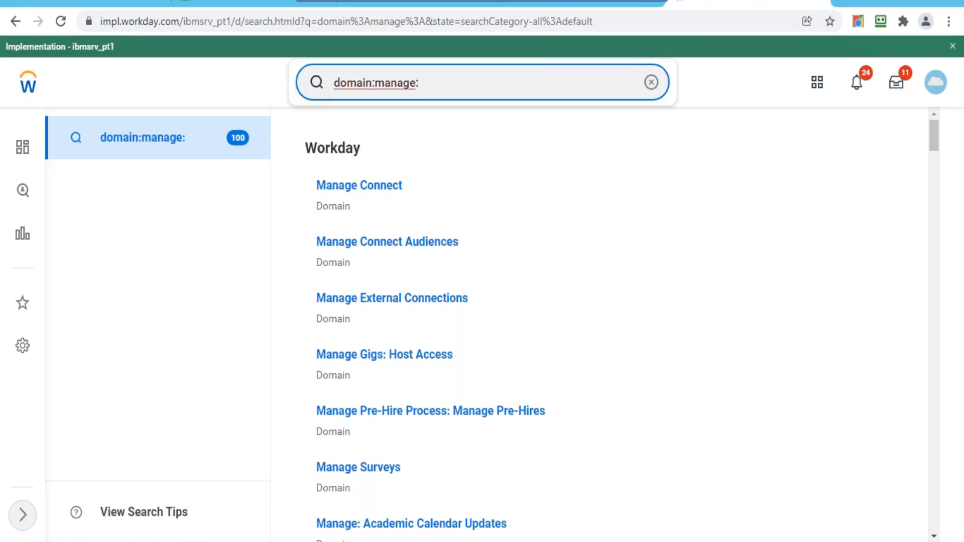
- Try 'media' and 'report' queries, clear each, then search '?' for search tips
text(media)
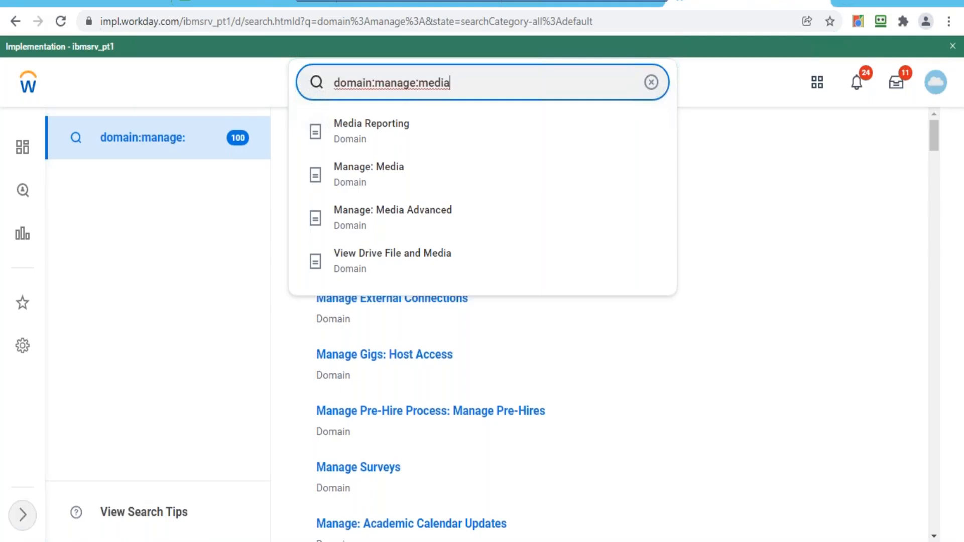
click(652, 83)
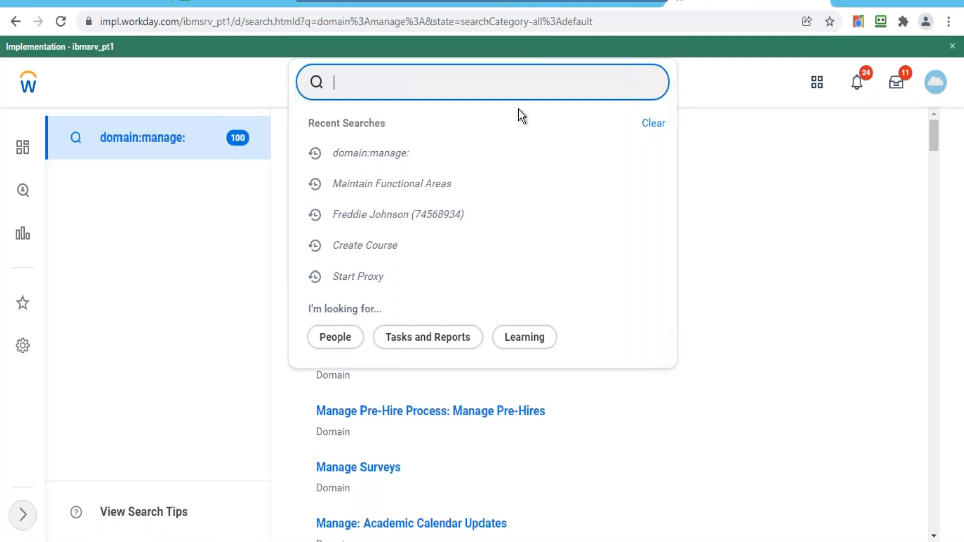
text(report)
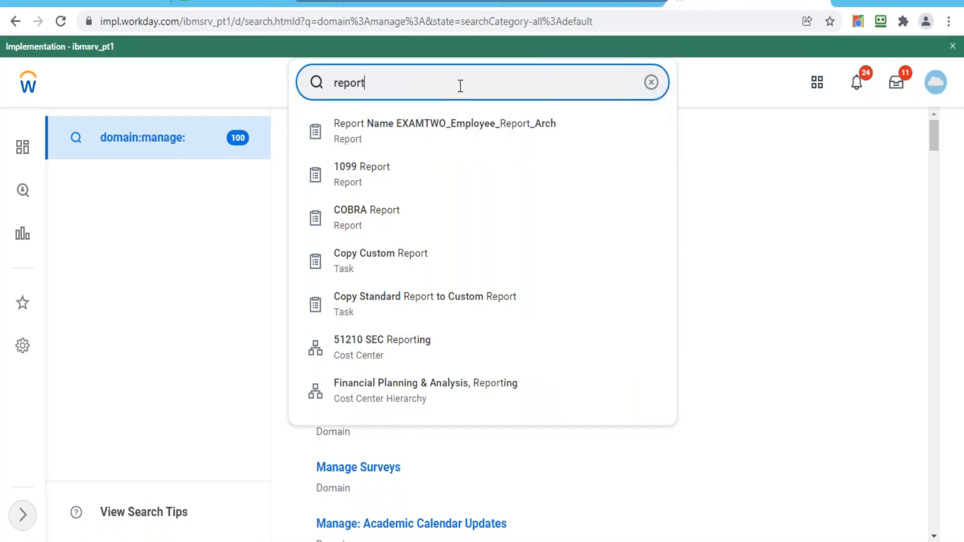
click(651, 81)
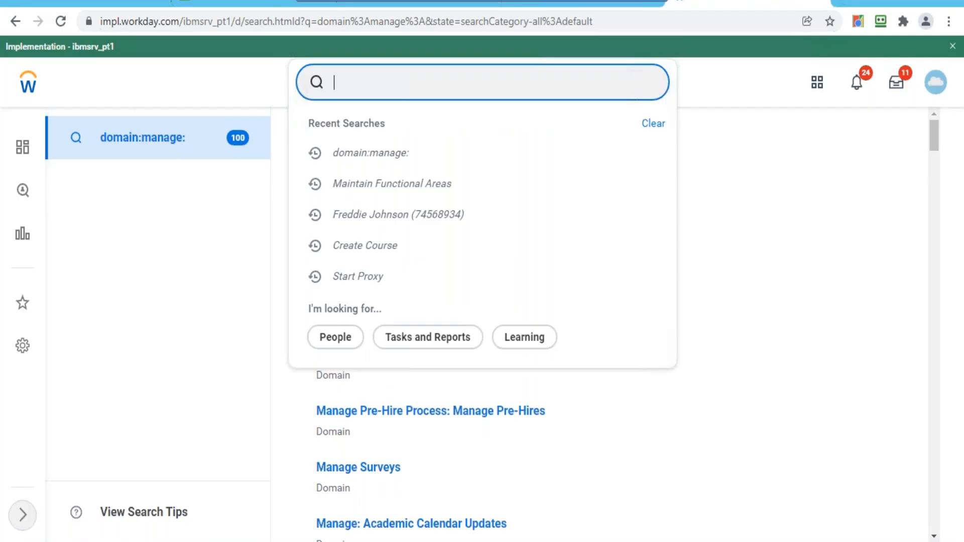
text(?)
key(Return)
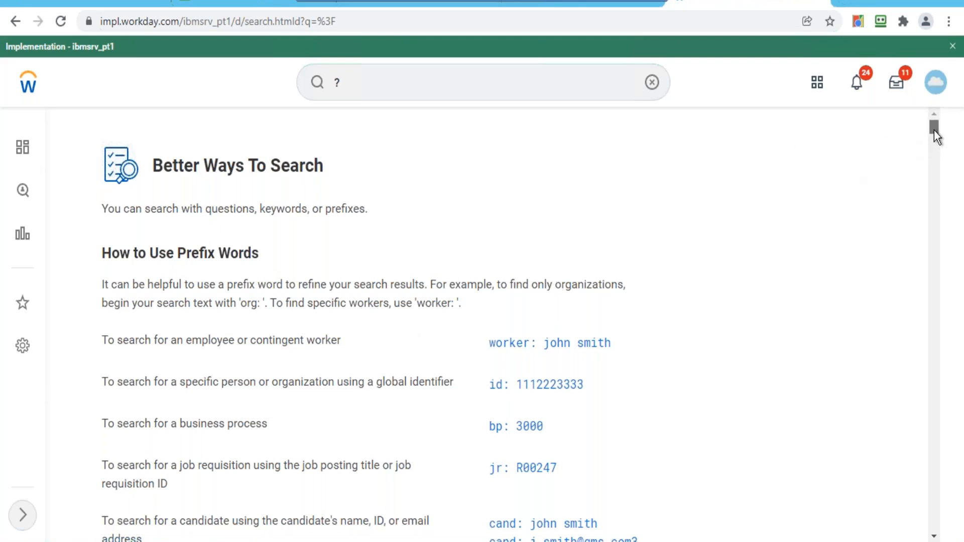
- Scroll down the All Prefix Words list until Learning Content (LRN) appears
drag(934, 131, 930, 177)
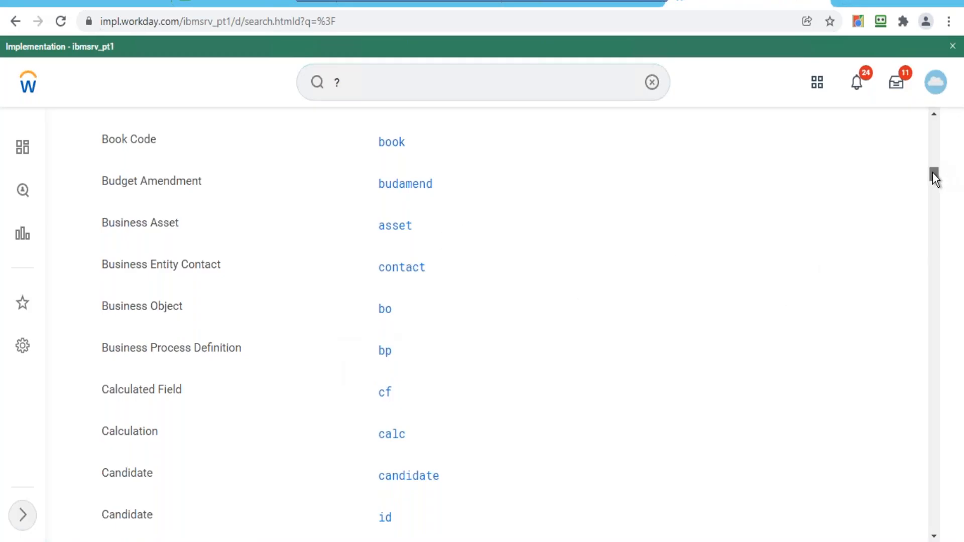
drag(932, 173, 932, 189)
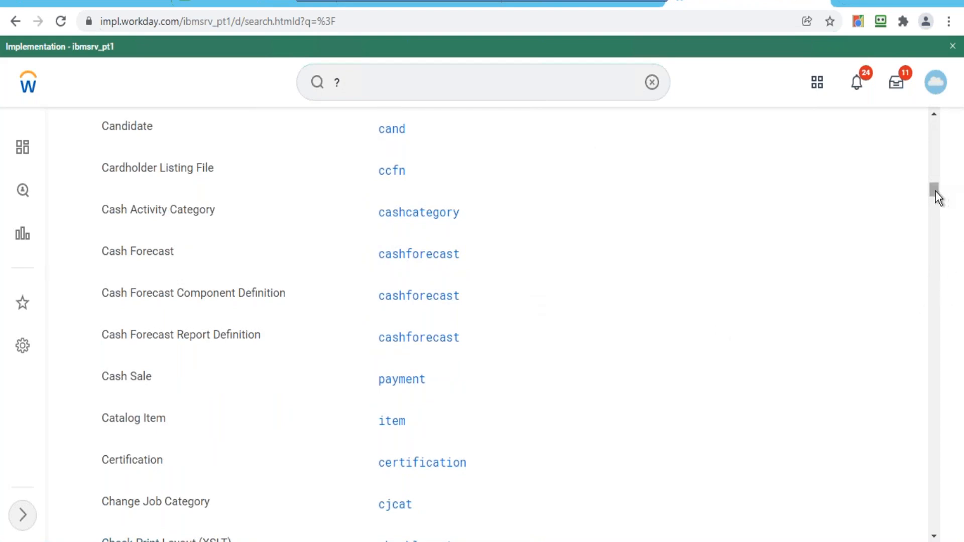
drag(935, 191, 932, 228)
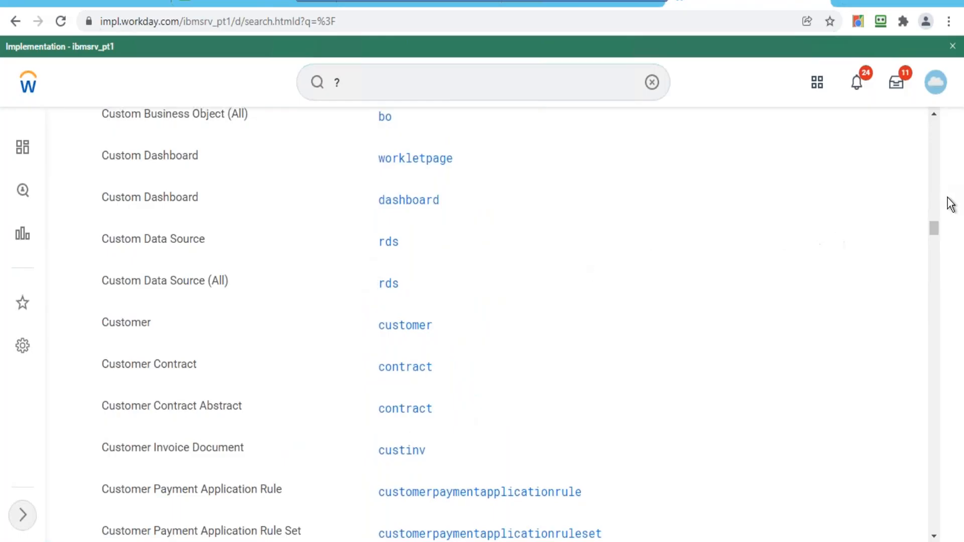
drag(937, 229, 924, 348)
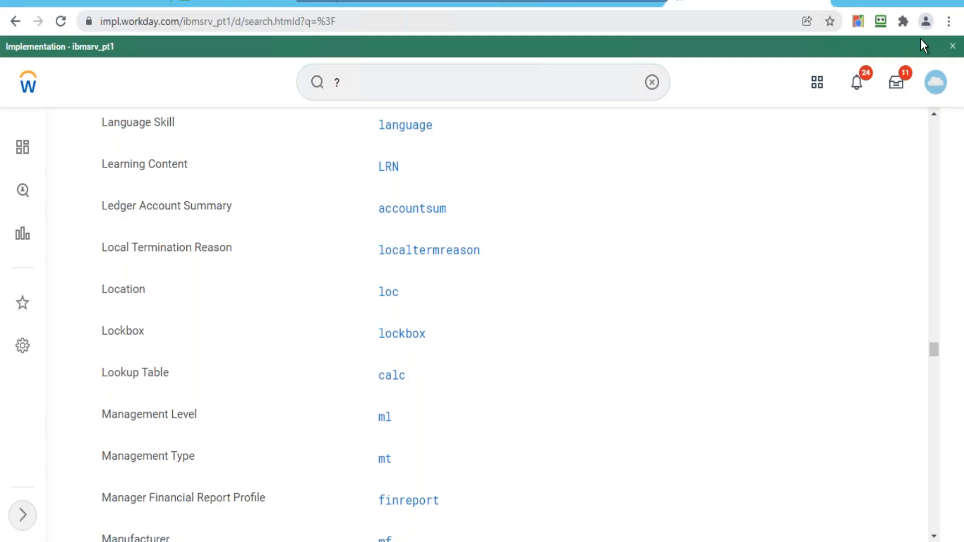
- Close the profile menu and empty the search box so recent searches like domain:manage: show
click(942, 90)
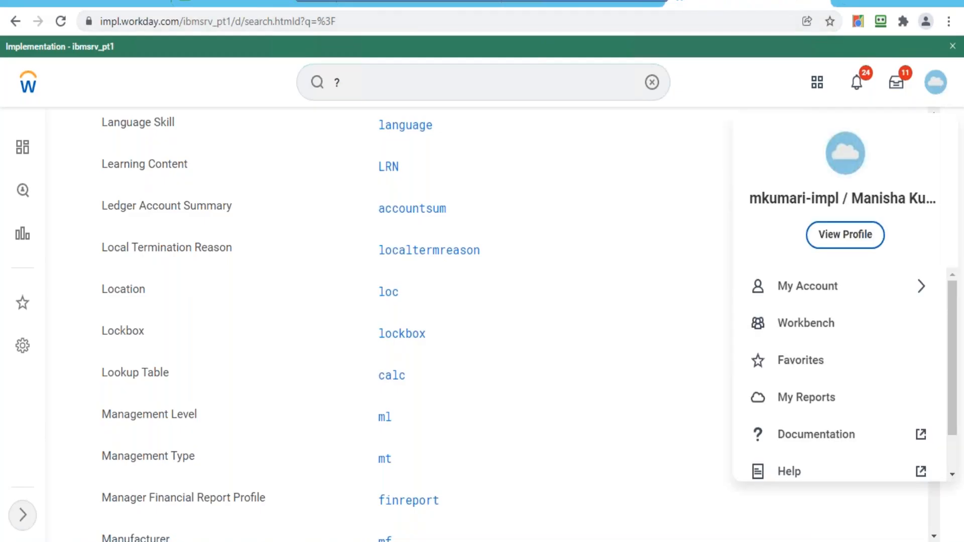
drag(954, 303, 945, 400)
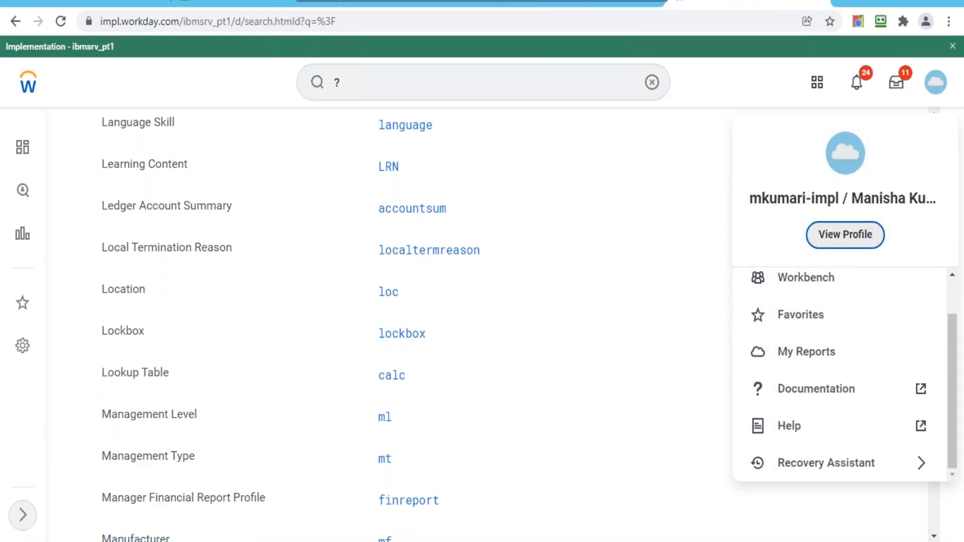
click(652, 83)
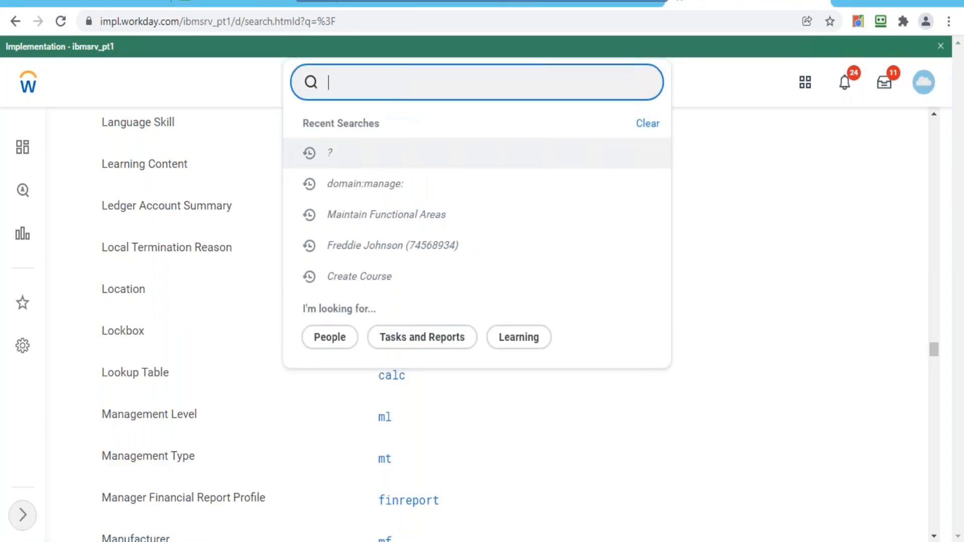
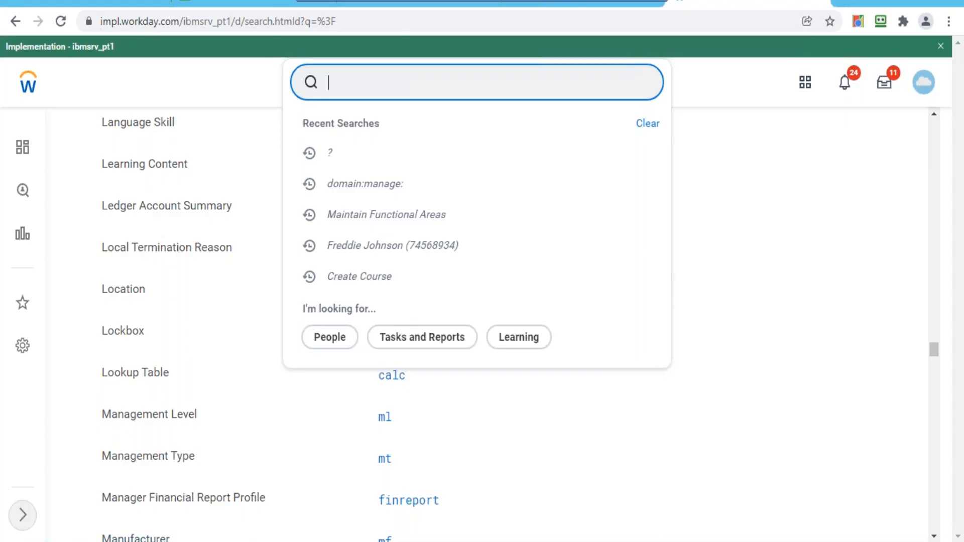
- Search 'create business process' and open Create Business Process Definition (Default Definition)
text(create business )
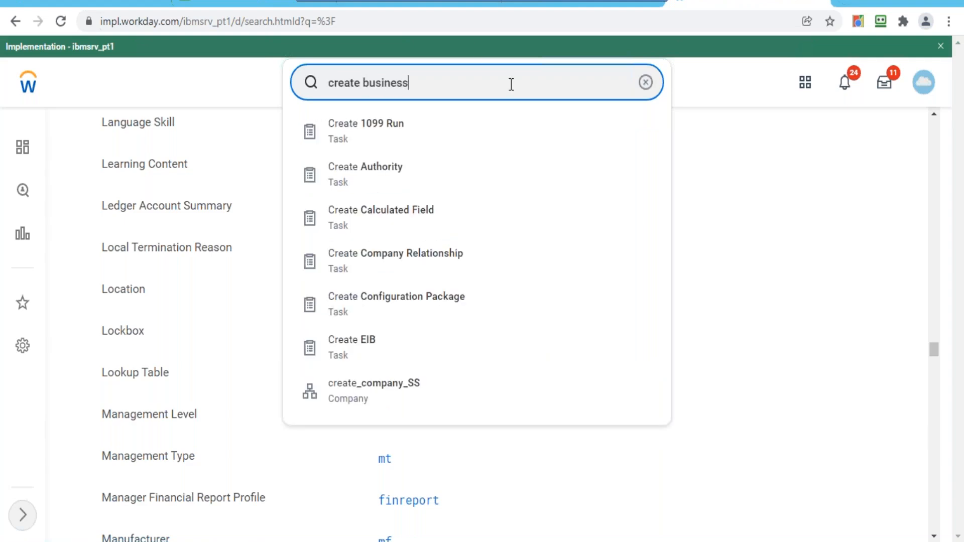
text(process)
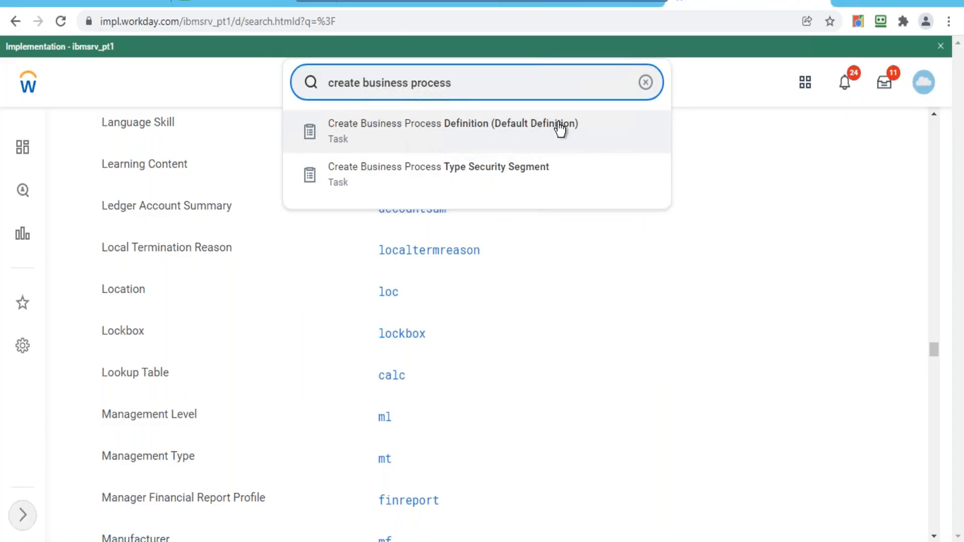
click(534, 129)
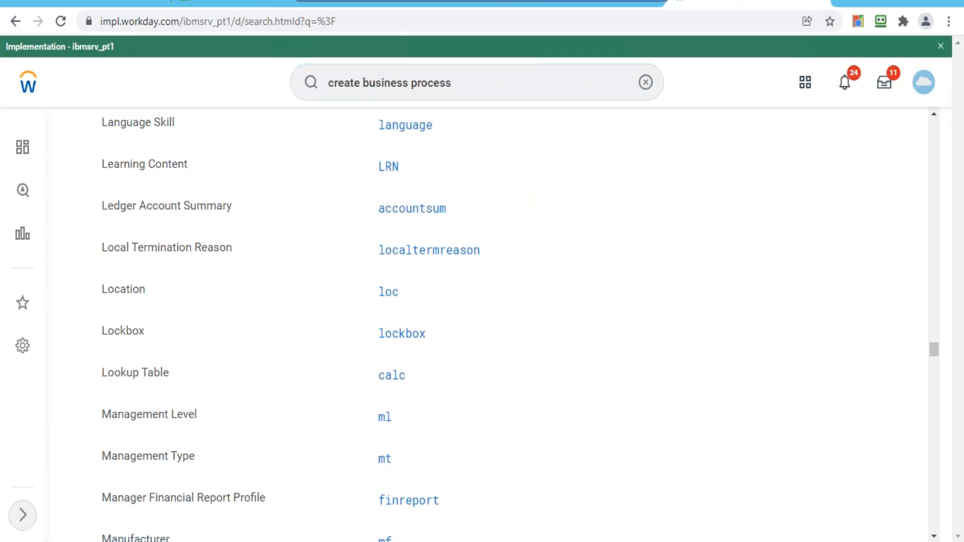
click(302, 224)
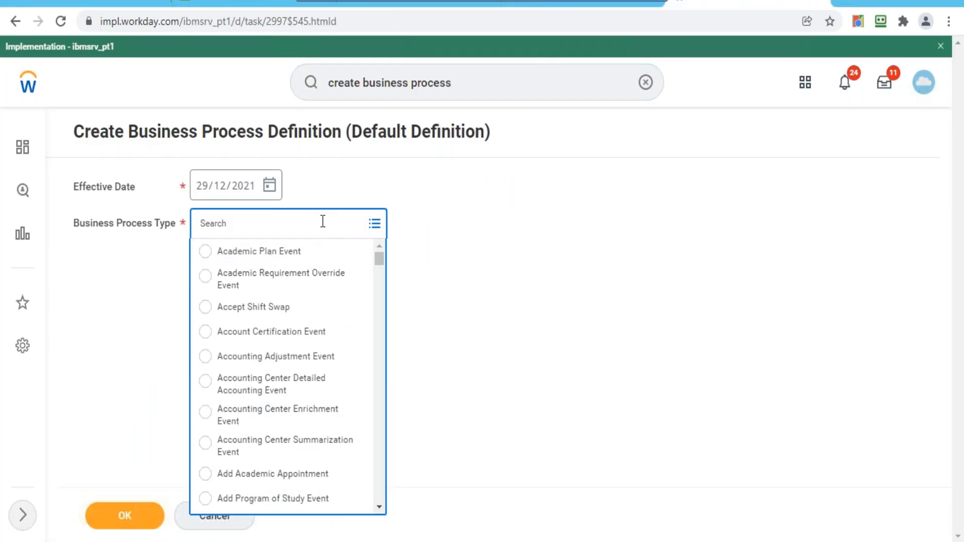
- Choose Drop Learning Enrollment as the business process type and submit it for editing
text(learning)
key(Return)
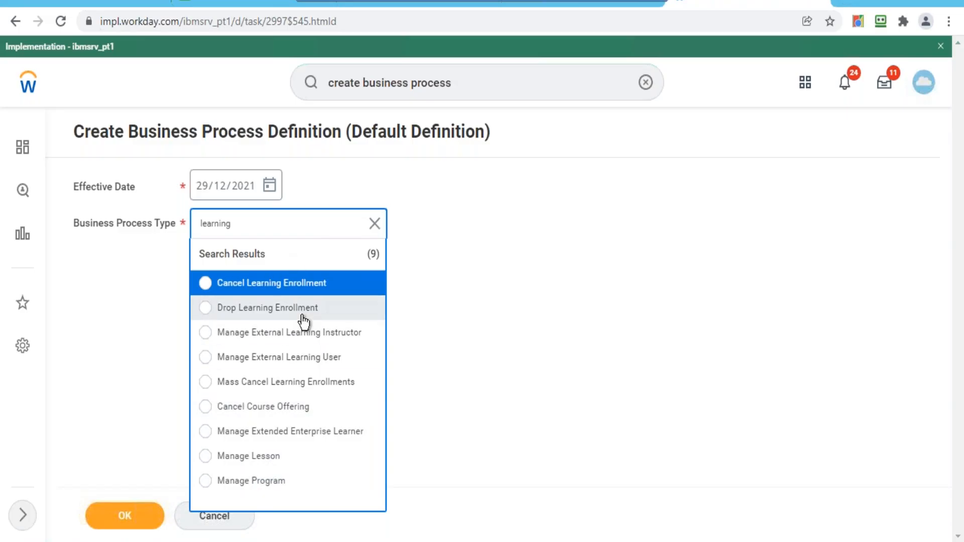
click(281, 309)
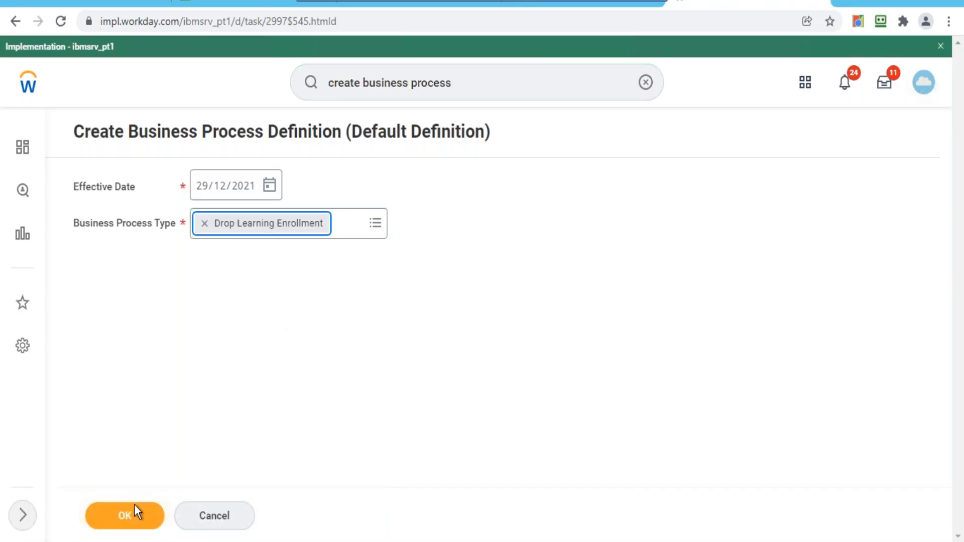
click(128, 517)
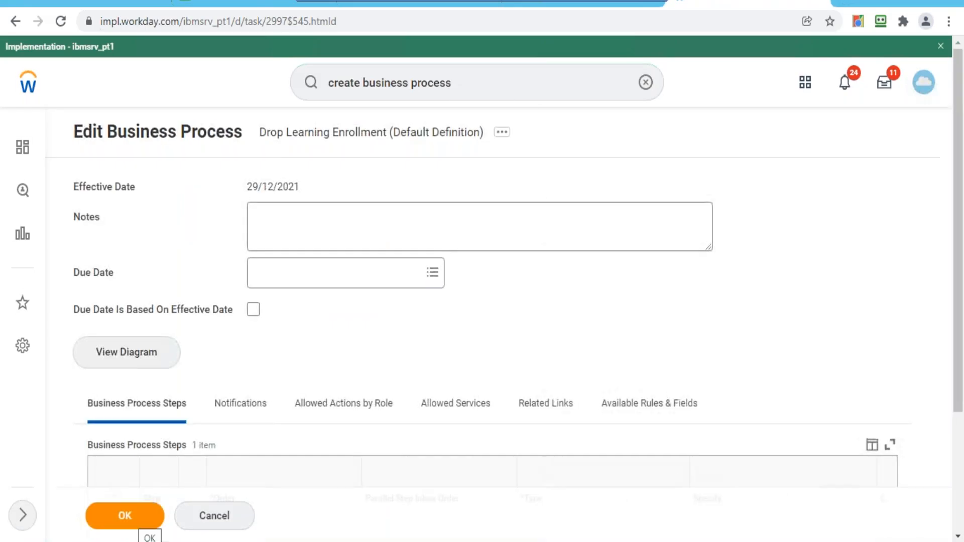
scroll(896, 258, down, 3)
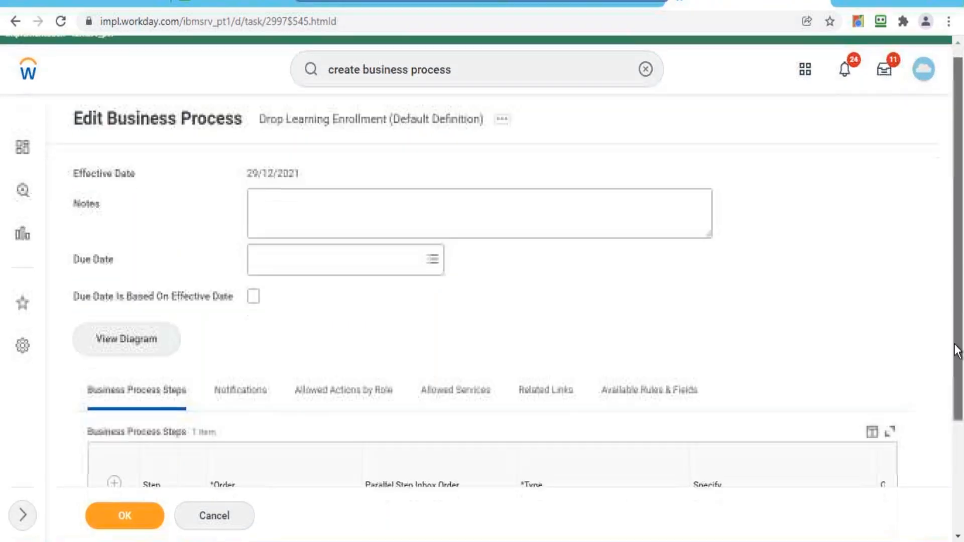
click(126, 517)
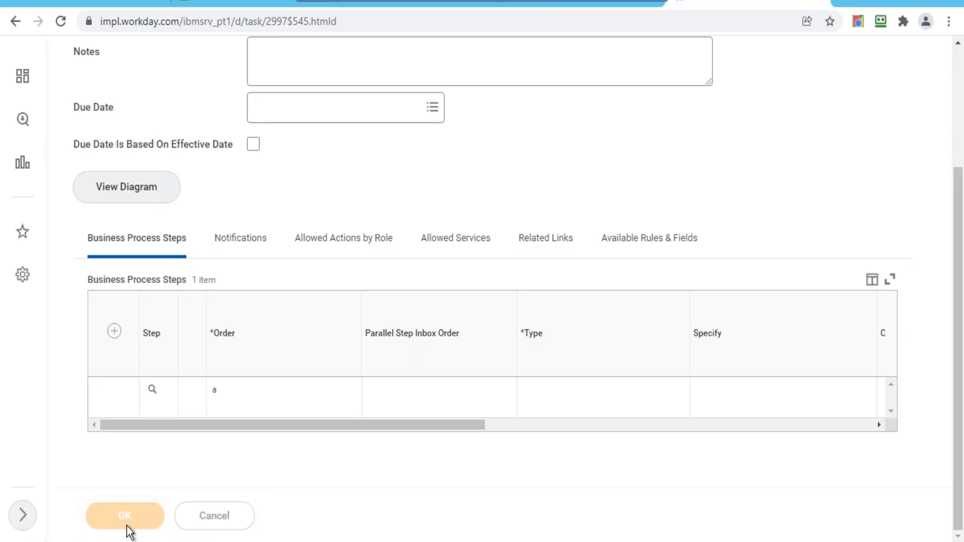
click(216, 389)
click(958, 139)
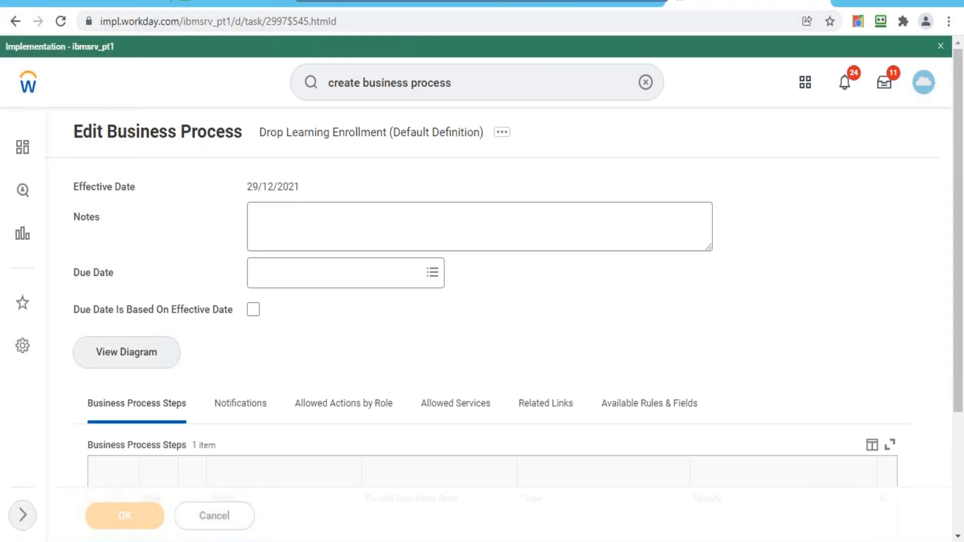
- Clear the Workday search bar and return to the home page
click(487, 86)
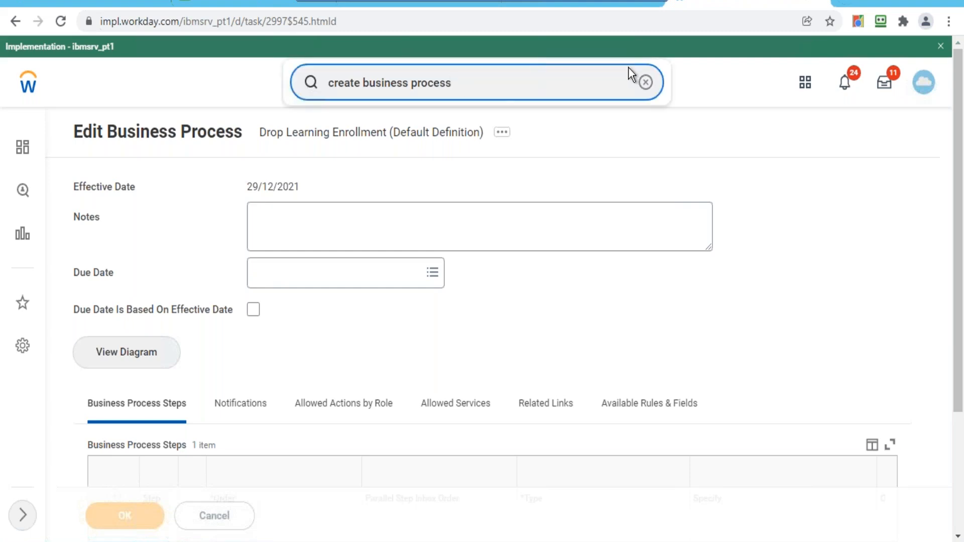
click(646, 83)
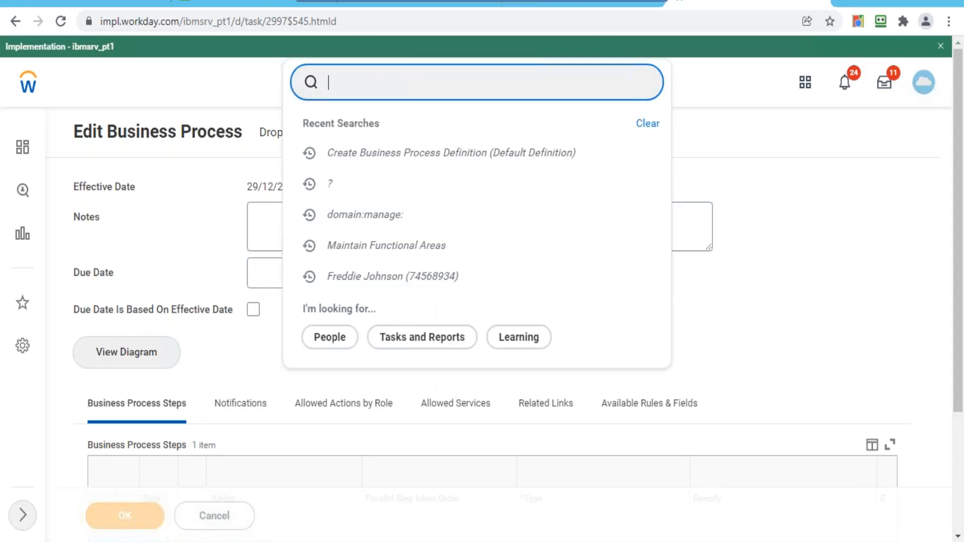
key(Down)
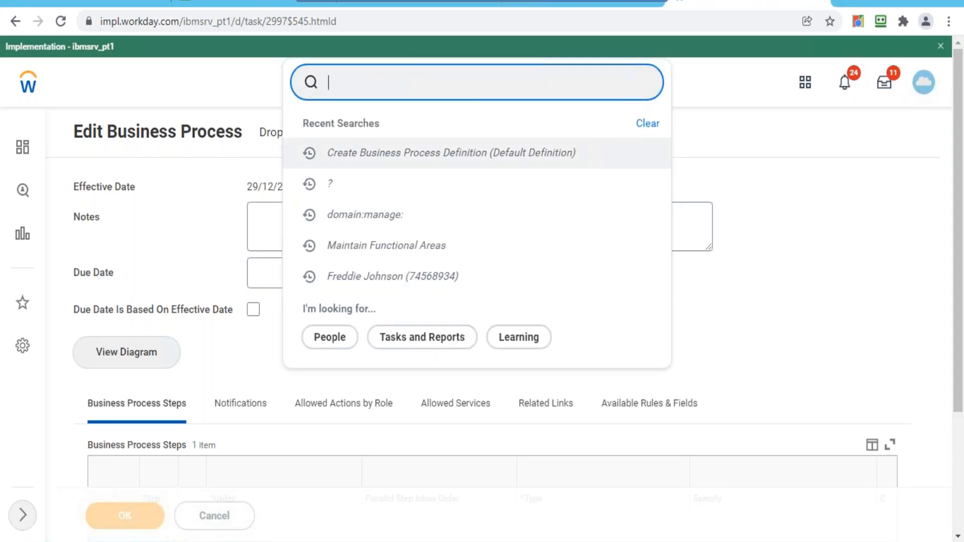
click(28, 93)
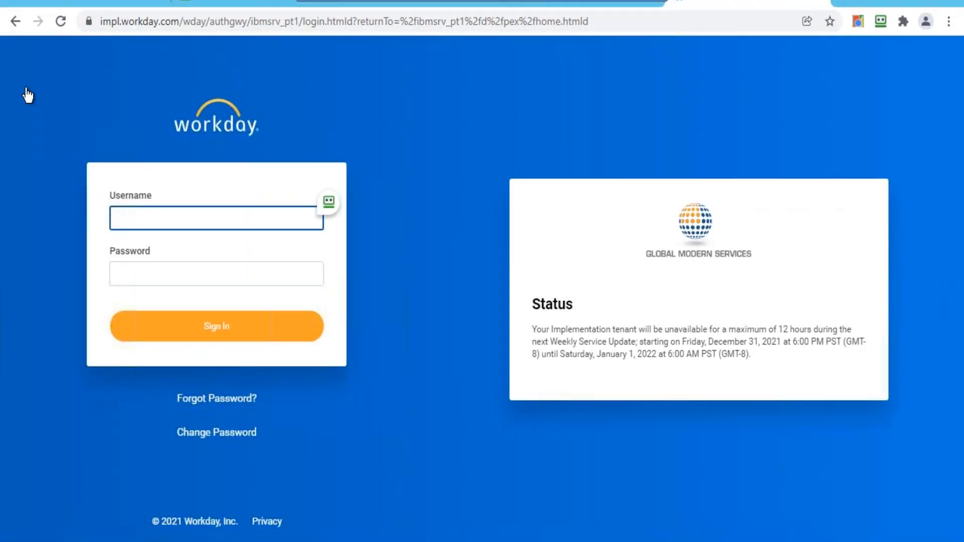
- Sign back in with the saved RoboForm Workday login, then switch to the Notepad domain list
click(206, 2)
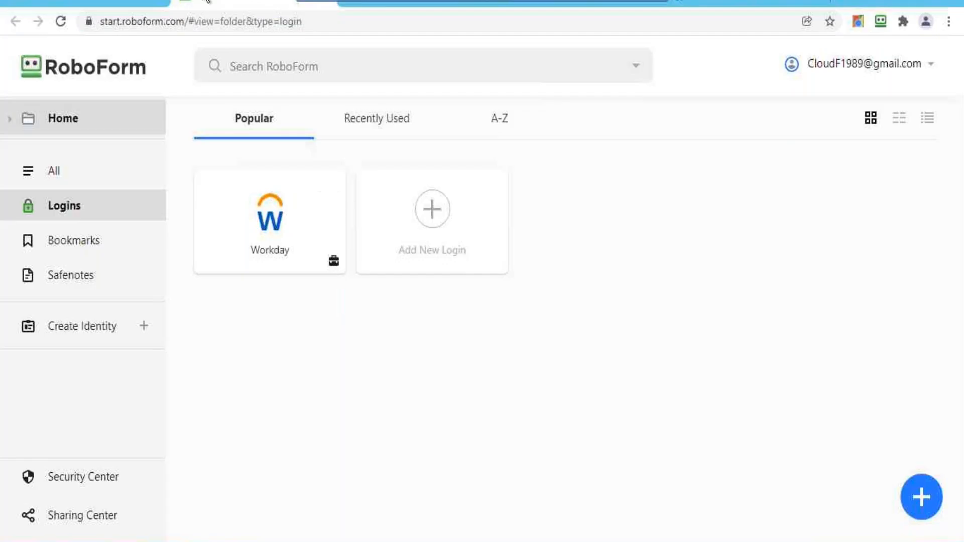
click(288, 250)
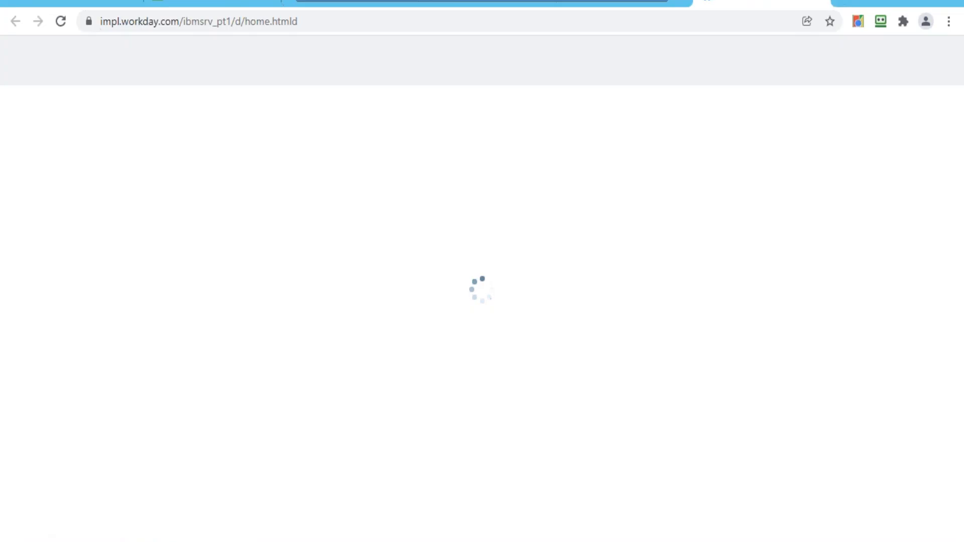
key(alt+Tab)
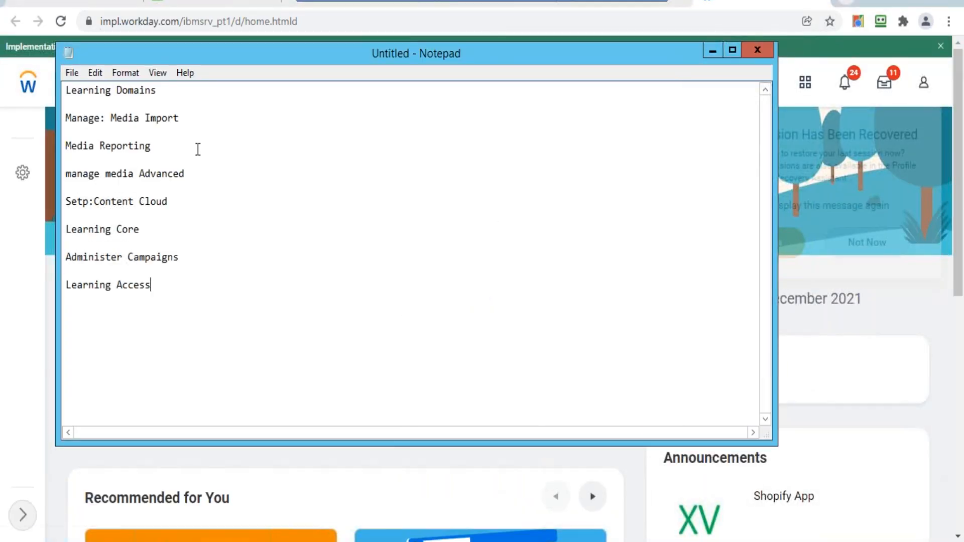
click(200, 124)
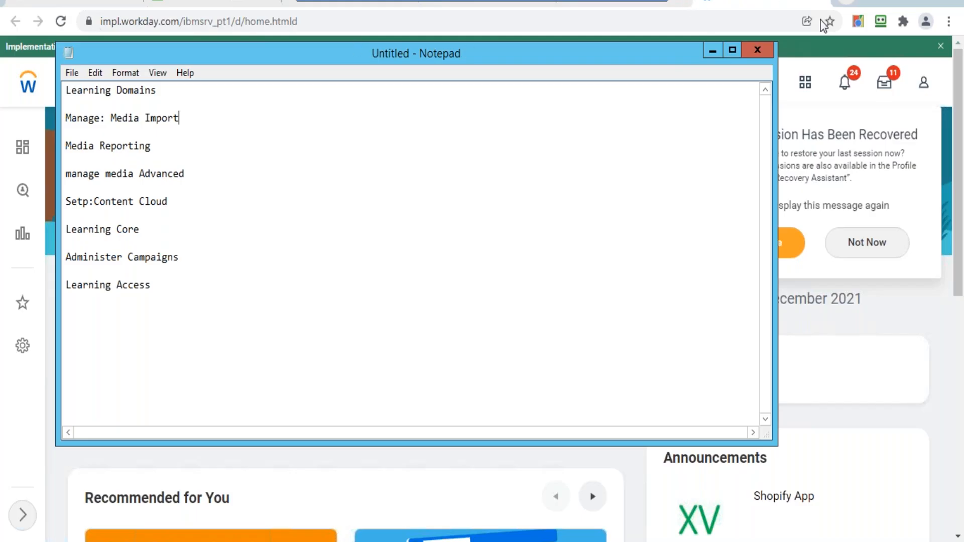
- Add a Media lesson in the course's Lesson Details
click(712, 52)
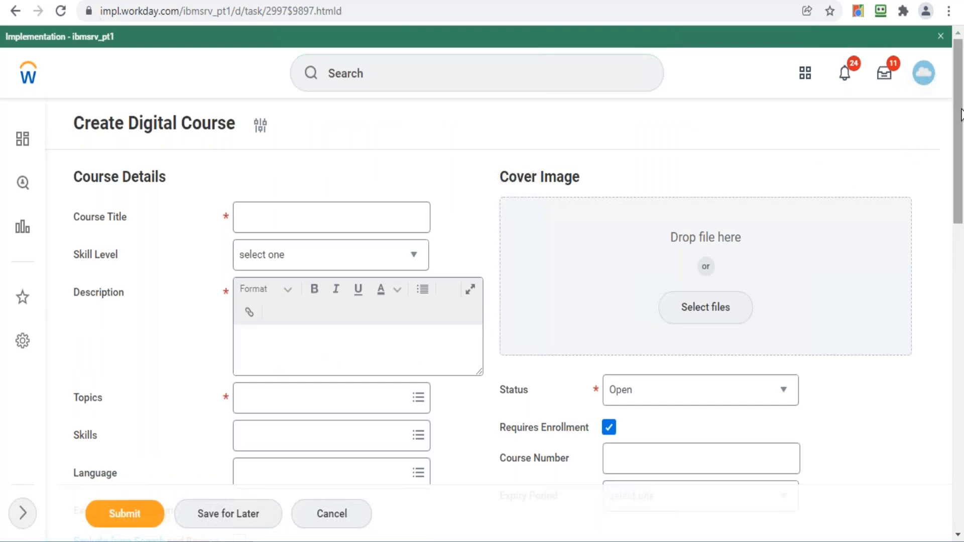
drag(960, 115, 962, 527)
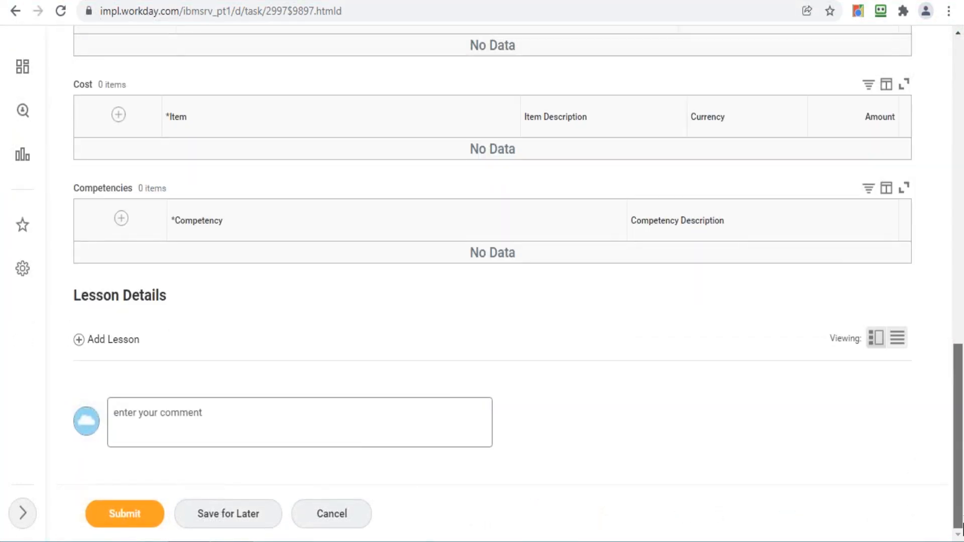
click(120, 341)
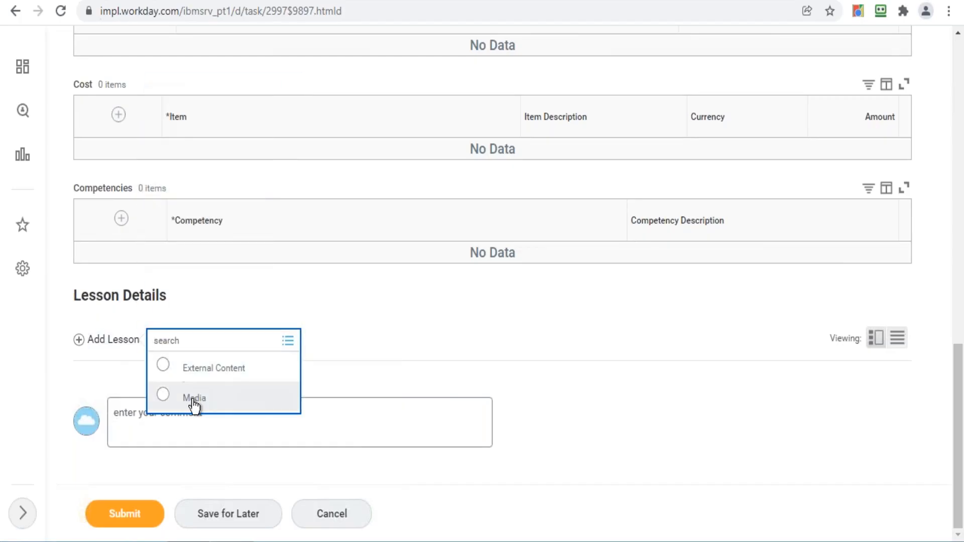
click(195, 404)
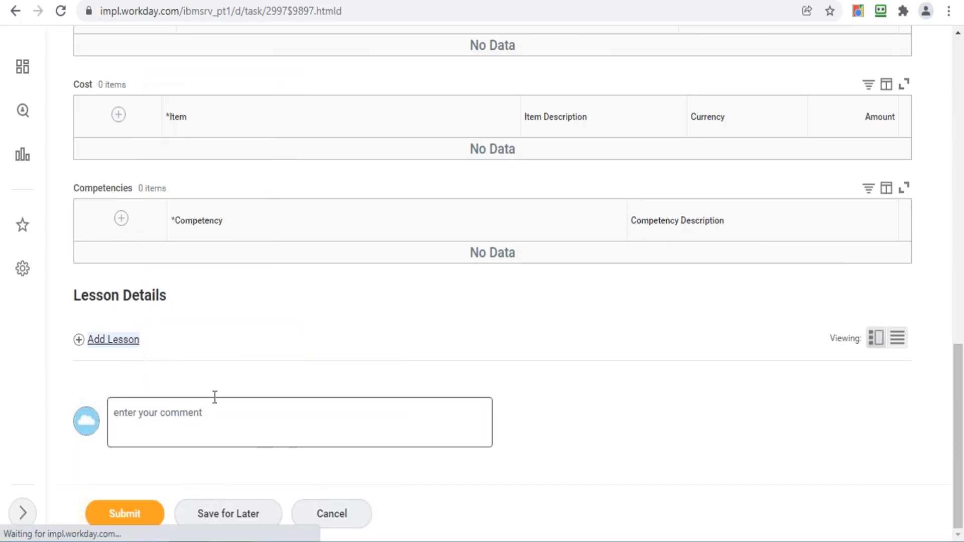
- Open the media file picker twice, cancel both times, and return to the form top
drag(961, 362, 962, 489)
click(559, 315)
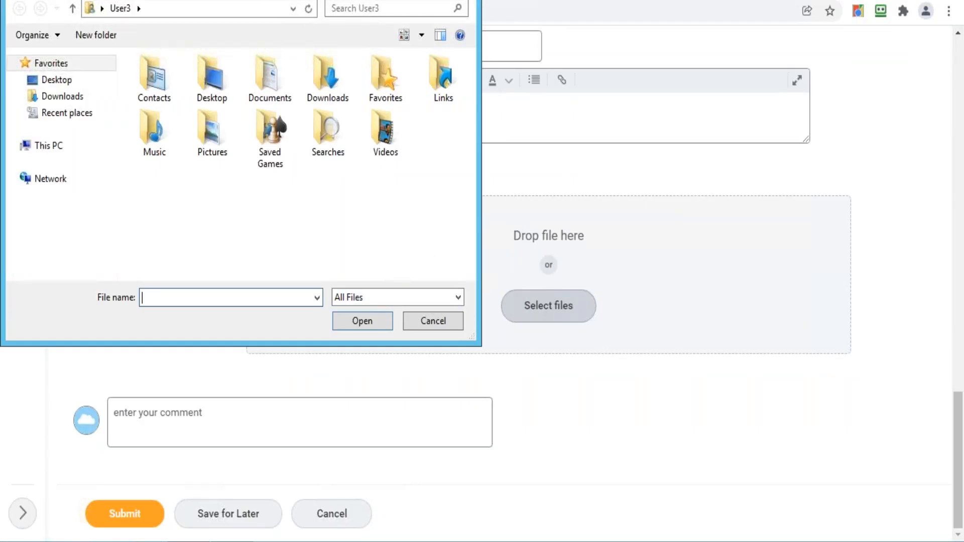
click(444, 322)
click(541, 324)
click(441, 326)
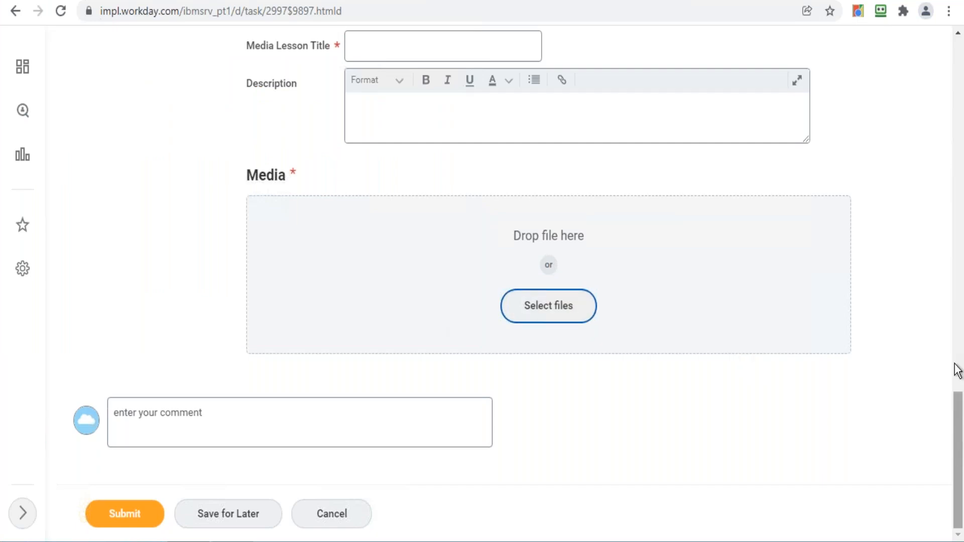
scroll(957, 370, up, 20)
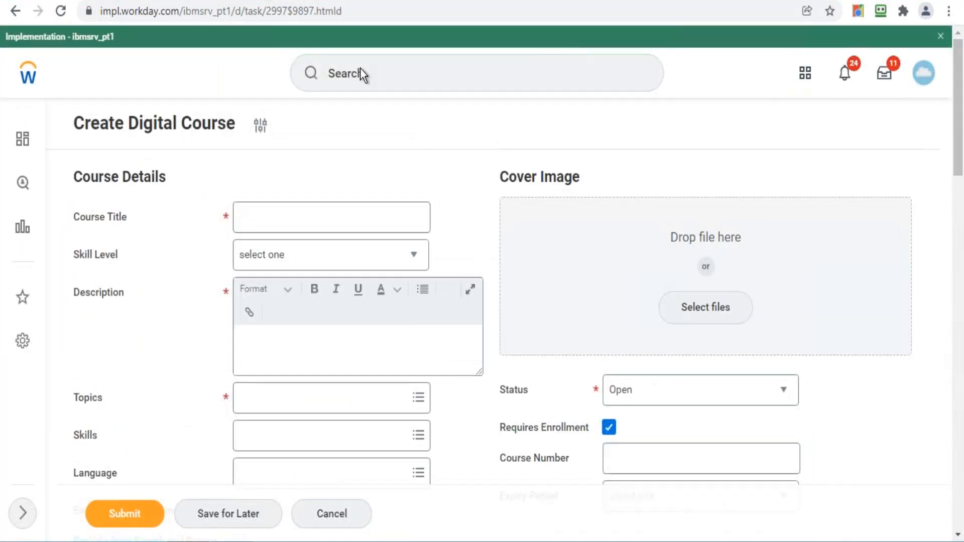
click(386, 81)
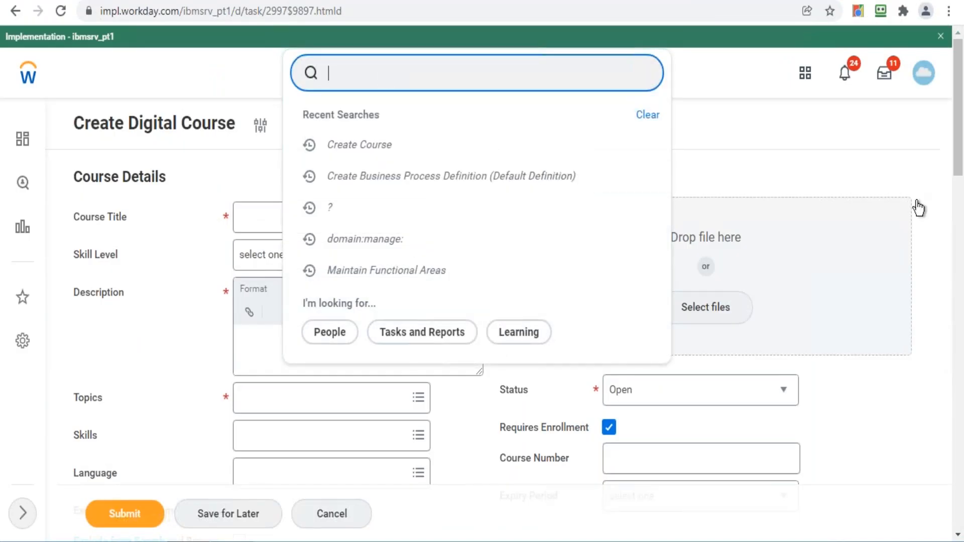
click(923, 74)
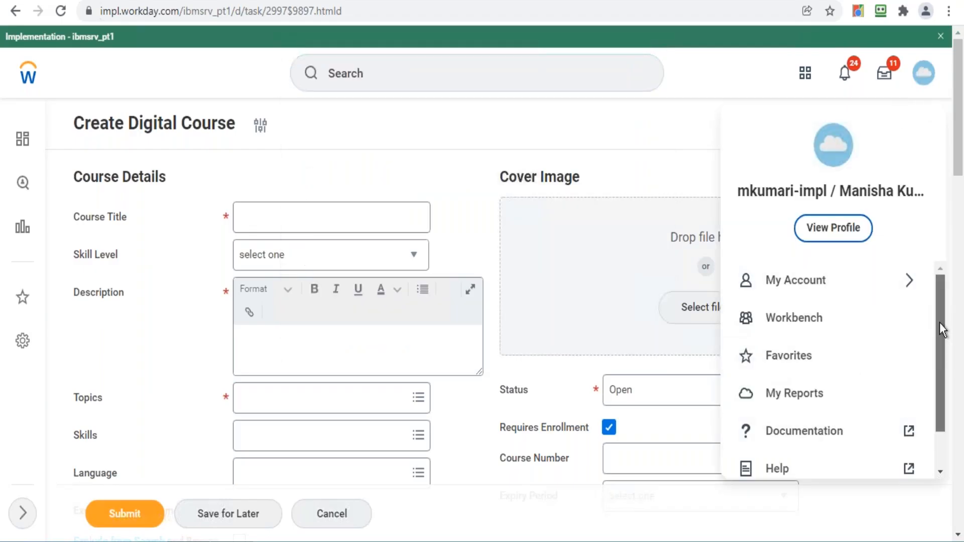
scroll(939, 322, down, 1)
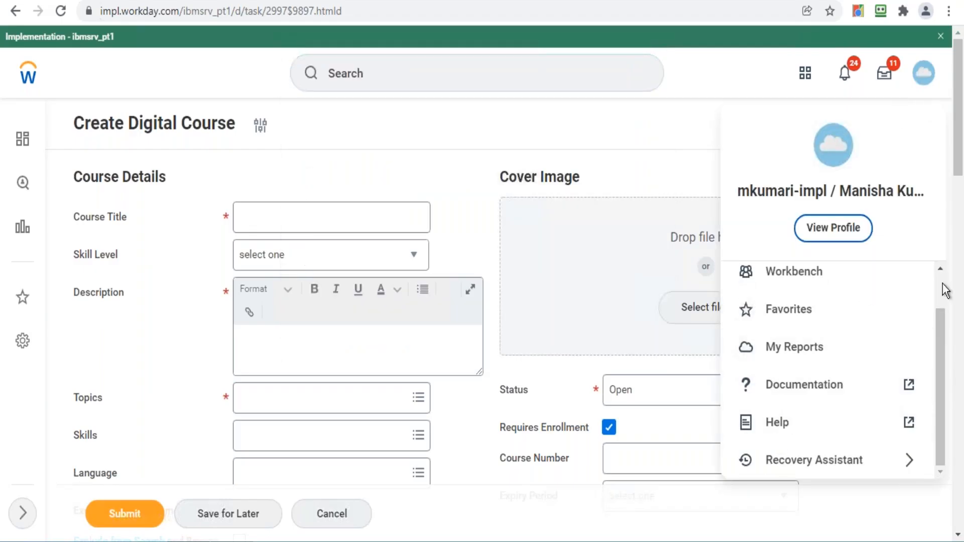
drag(958, 145, 954, 503)
click(578, 313)
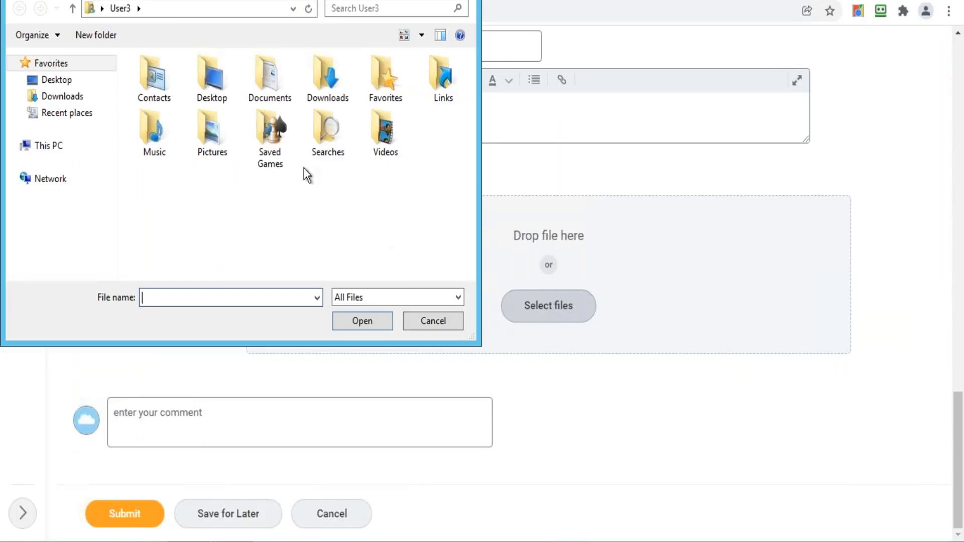
click(452, 319)
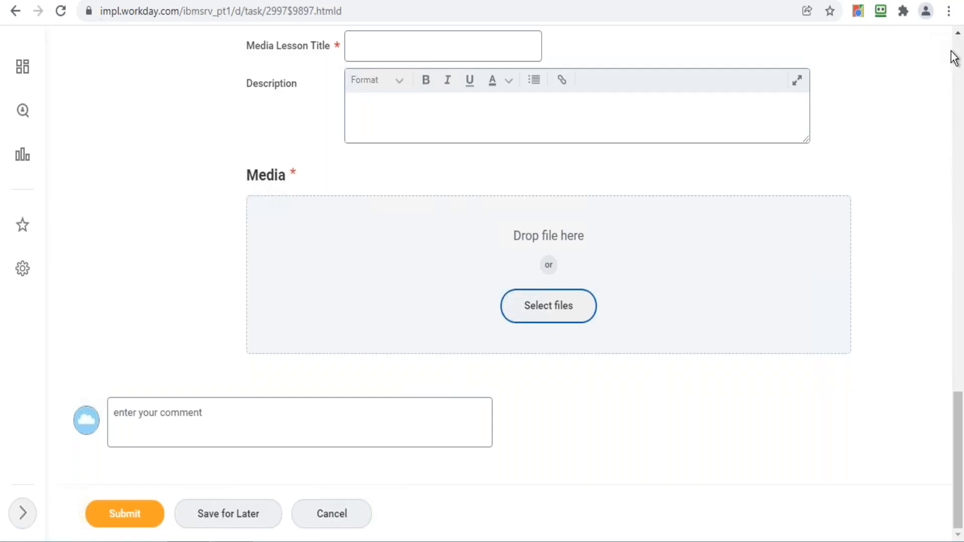
scroll(952, 53, up, 15)
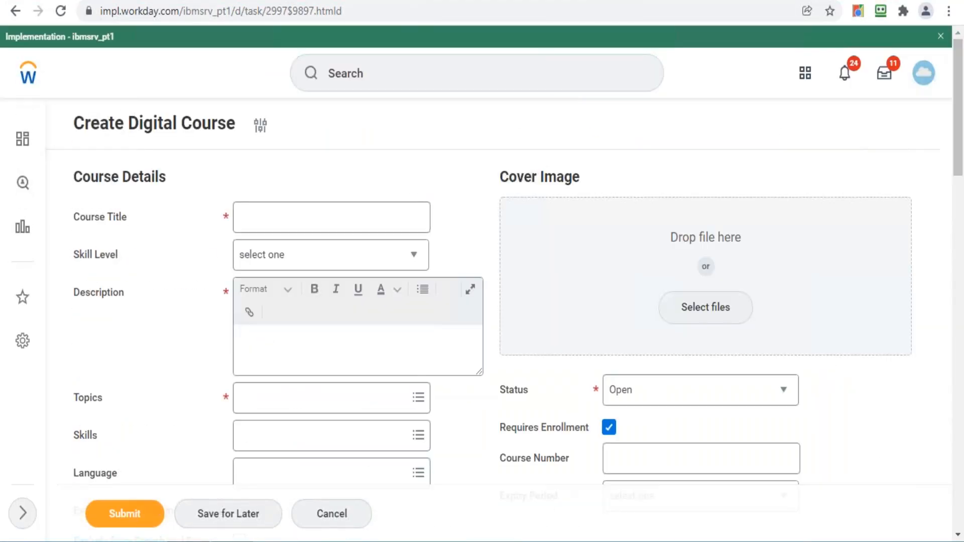
- Go back to the Workday home page and bring the Notepad domain list forward
click(22, 80)
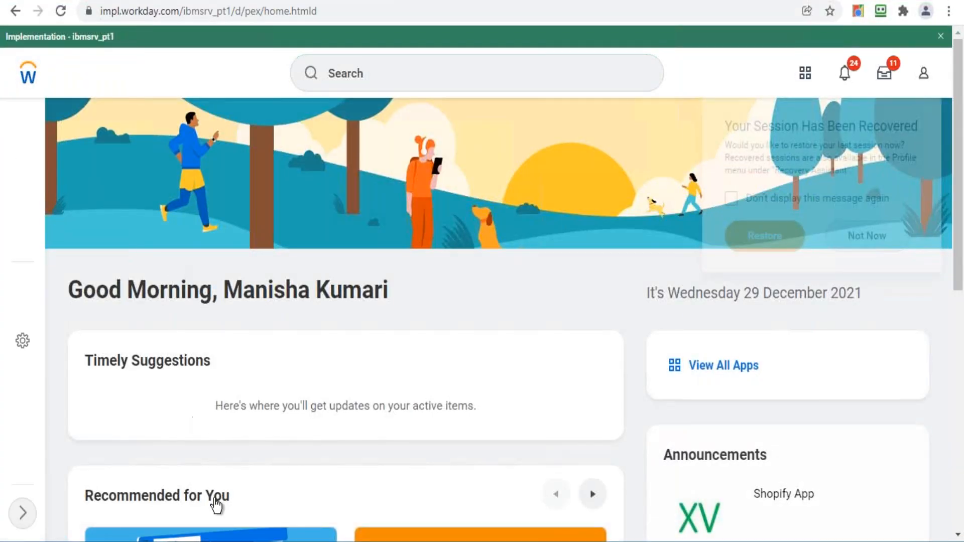
key(alt+Tab)
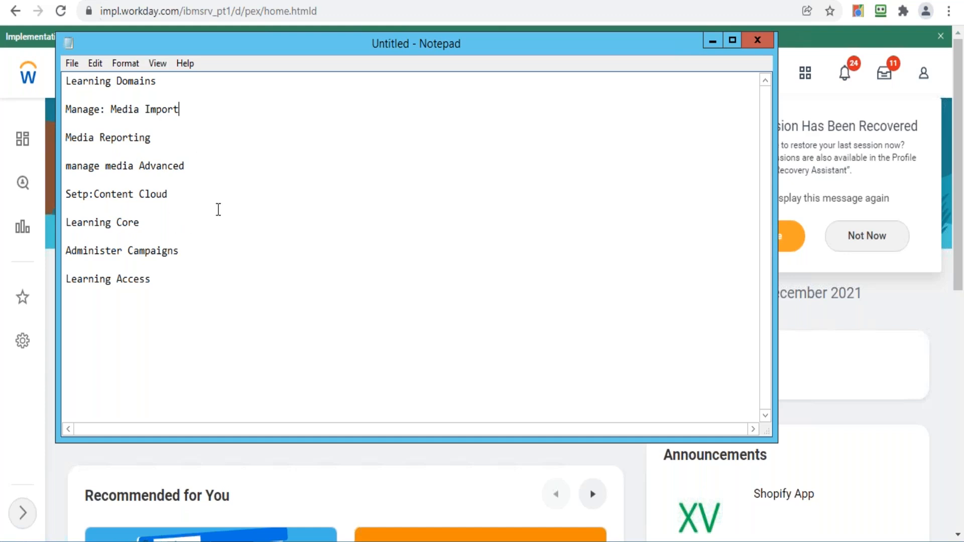
- Minimize Notepad and search Workday for domain:learning
click(711, 41)
click(546, 70)
text(do)
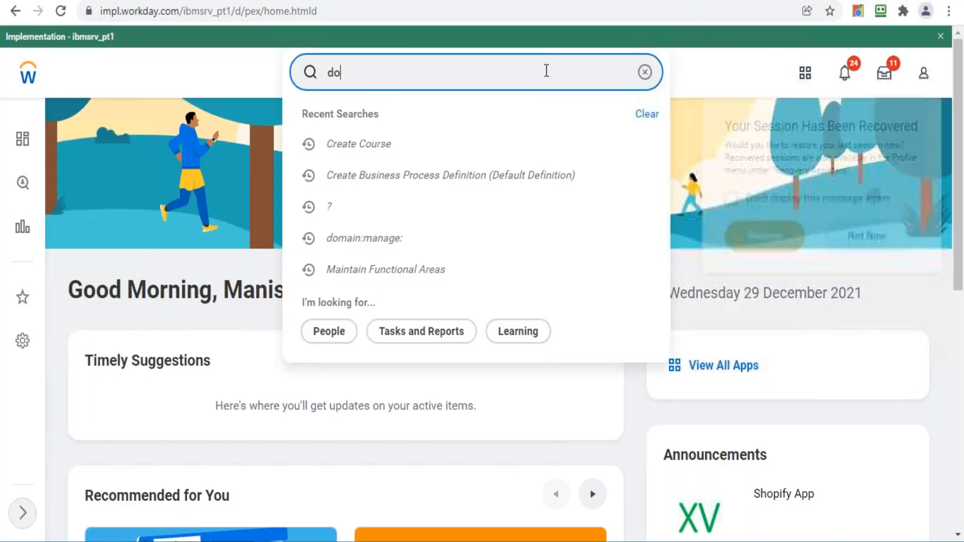
text(main:learning)
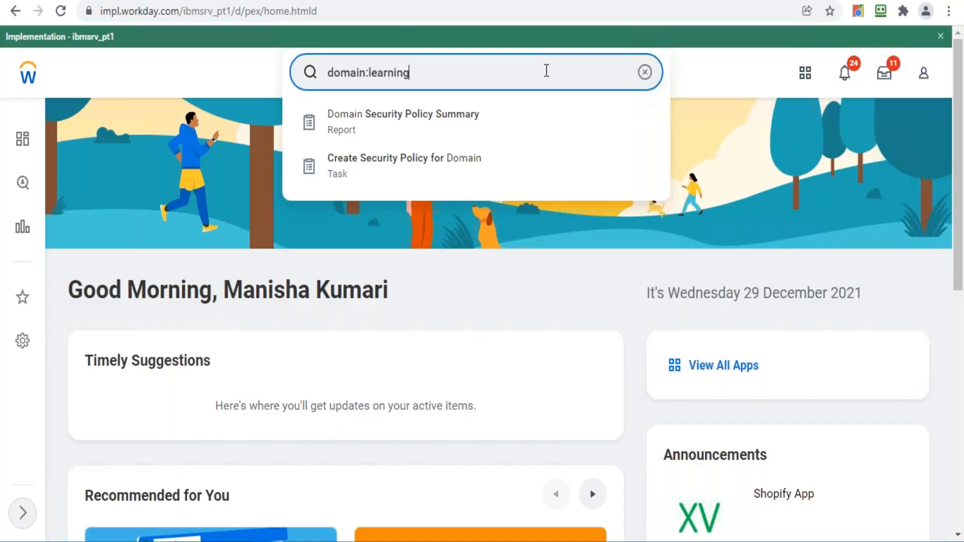
key(Return)
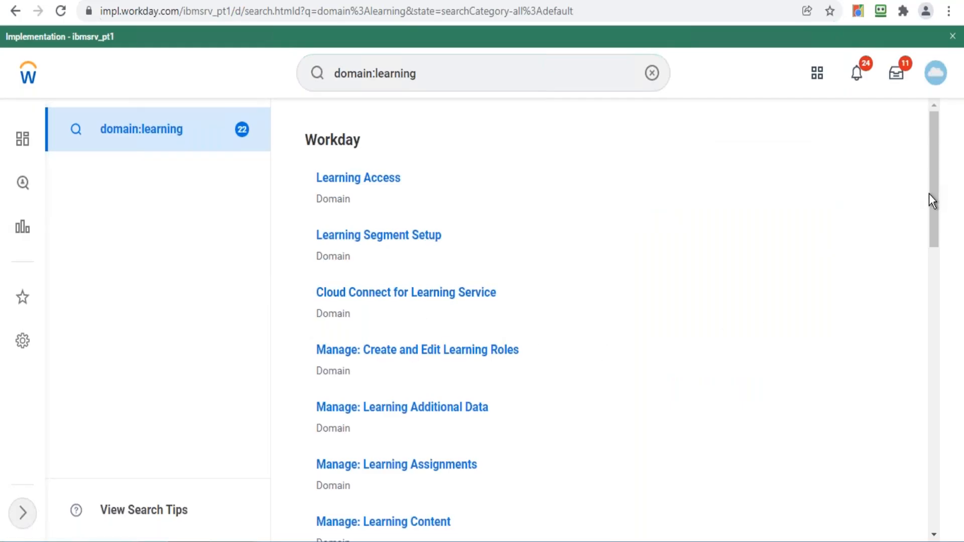
- Show the related actions and details for the Learning Access domain
mouse_move(933, 191)
mouse_down()
mouse_move(914, 460)
mouse_move(938, 285)
mouse_move(932, 173)
mouse_up()
click(413, 177)
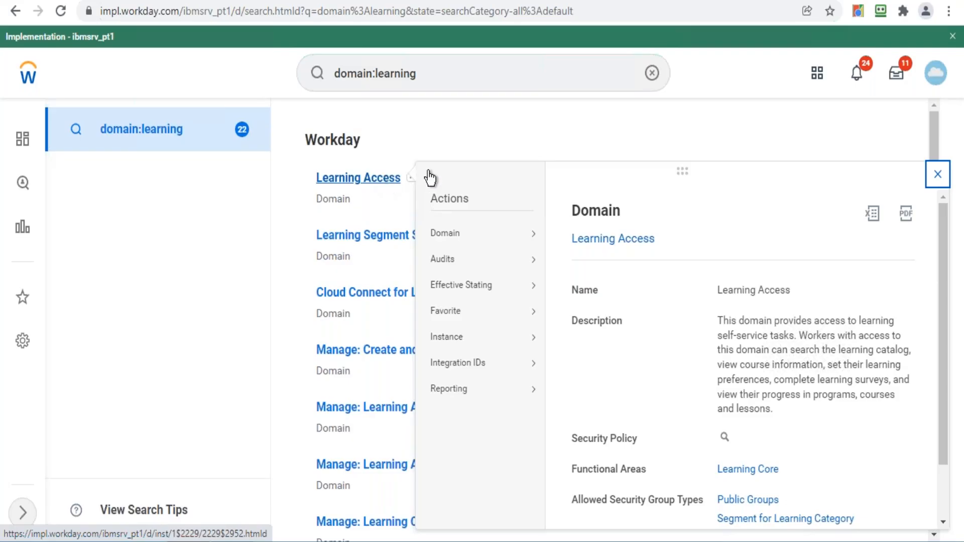
- Dismiss the Learning Access details popup and bring the Notepad domain list back
click(236, 182)
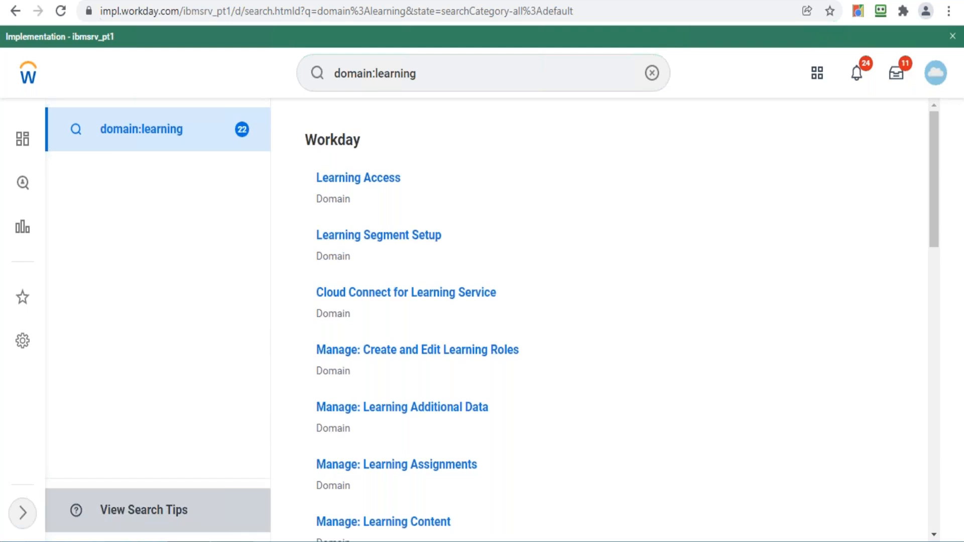
click(232, 541)
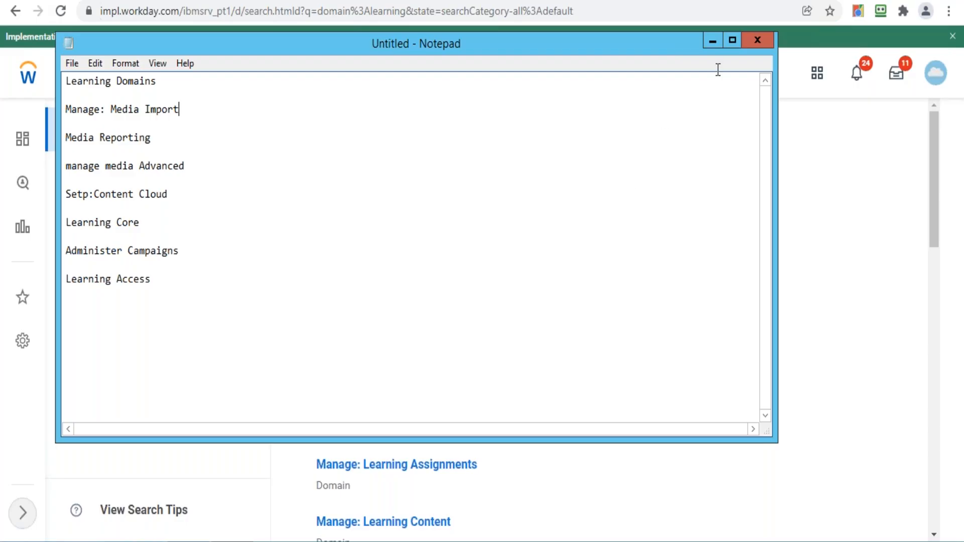
- Minimize Notepad to show the 22 domain:learning results again
click(710, 41)
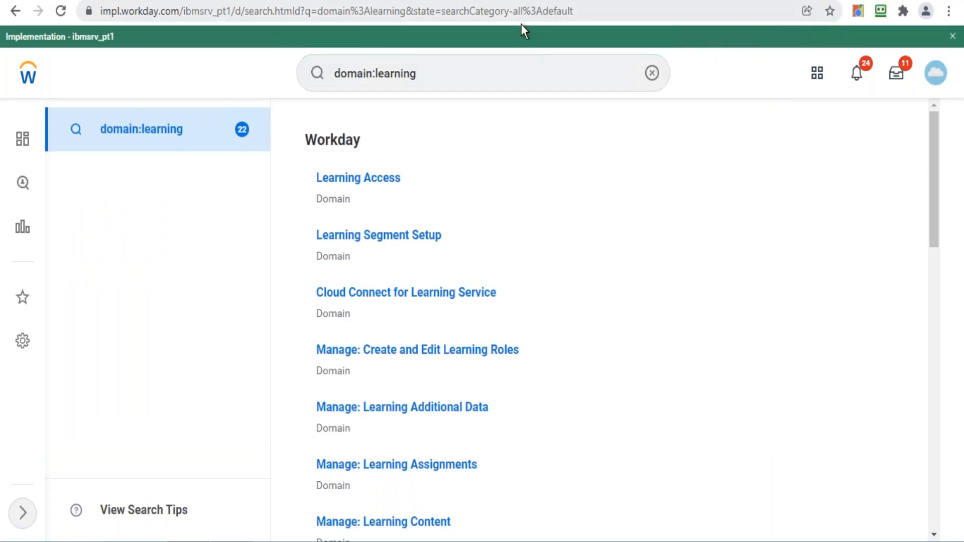
- Change the search to domain:campaign and open actions for the Administer Campaigns domain
click(475, 73)
key(BackSpace)
key(BackSpace)
key(BackSpace)
key(BackSpace)
key(BackSpace)
key(BackSpace)
key(BackSpace)
key(BackSpace)
text(campai)
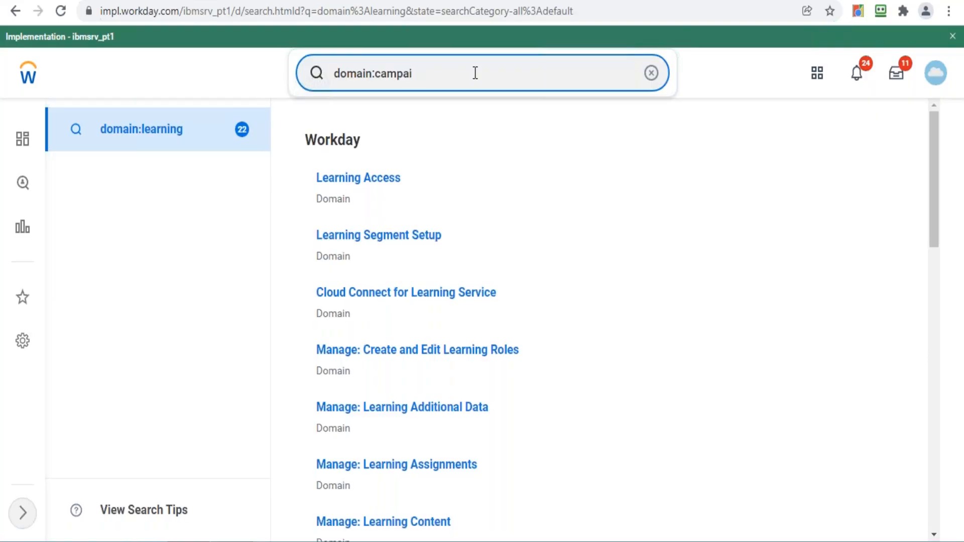
text(gn)
key(Return)
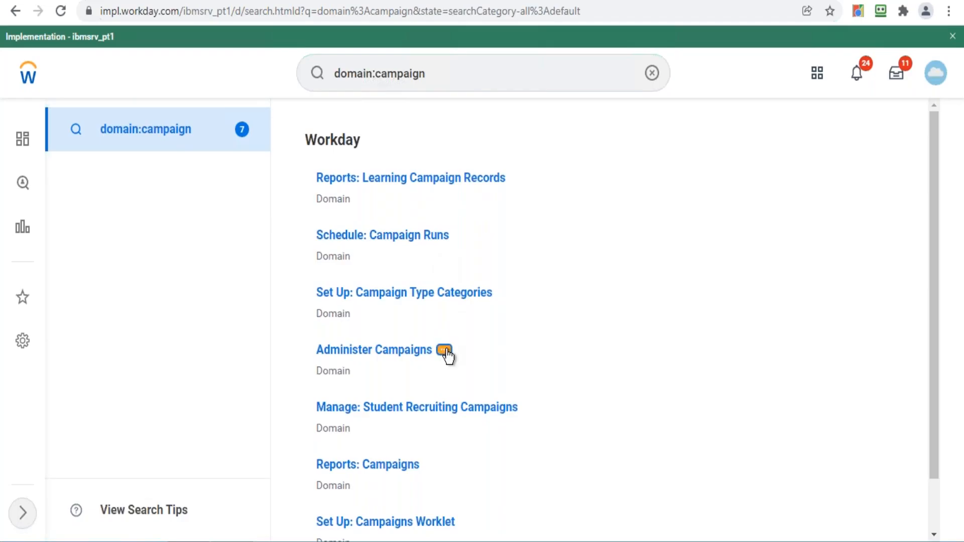
click(444, 351)
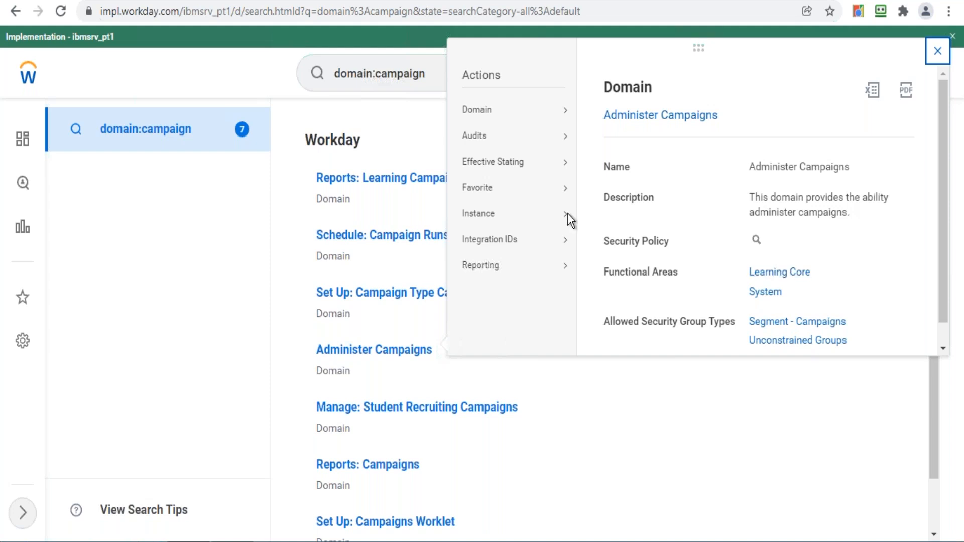
- From the Domain actions, open Edit Domain Security Policy Permissions for Administer Campaigns
mouse_move(472, 106)
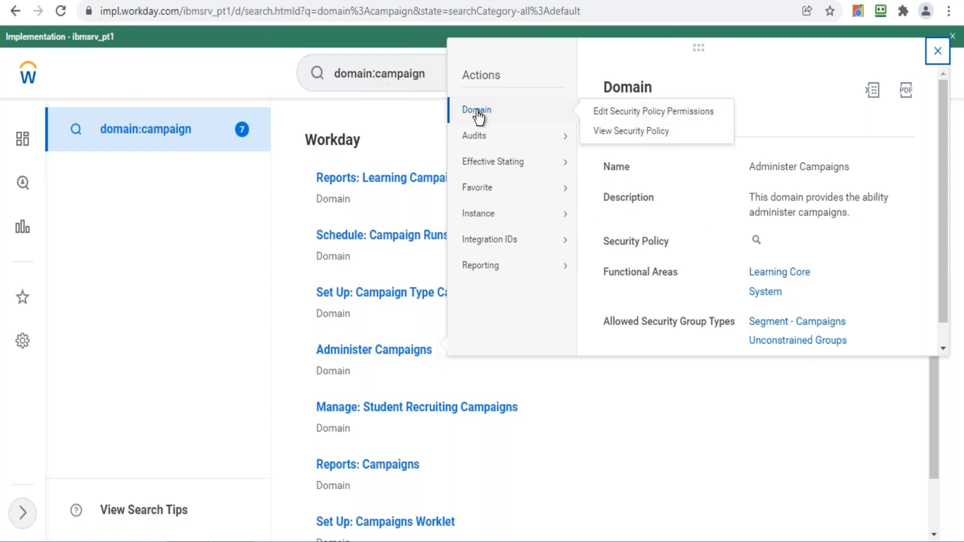
click(610, 114)
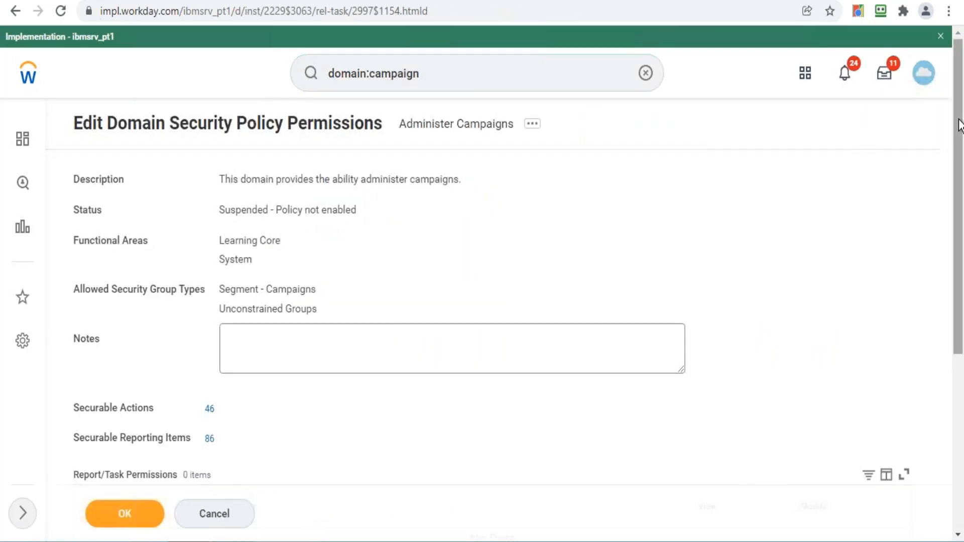
- Add a blank row to the Administer Campaigns Report/Task Permissions table
scroll(814, 214, down, 6)
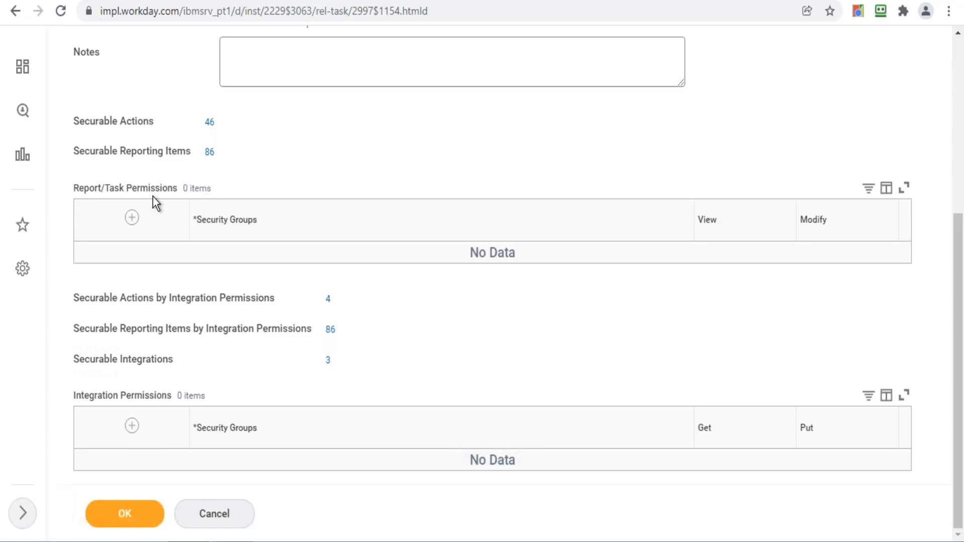
click(132, 217)
- Search 'Learning admin', then 'HR admin', and set the new row's group to HR Administrator
click(305, 280)
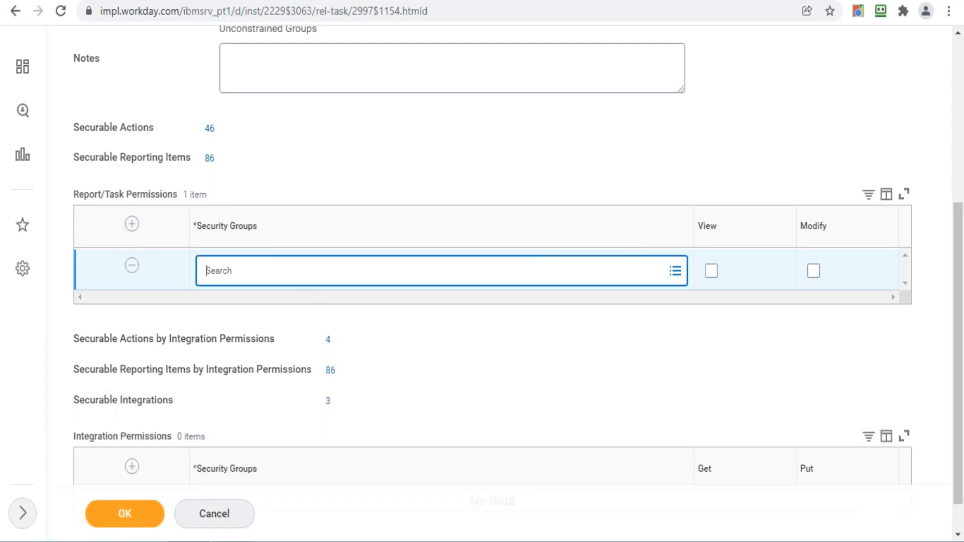
text(Learning admin)
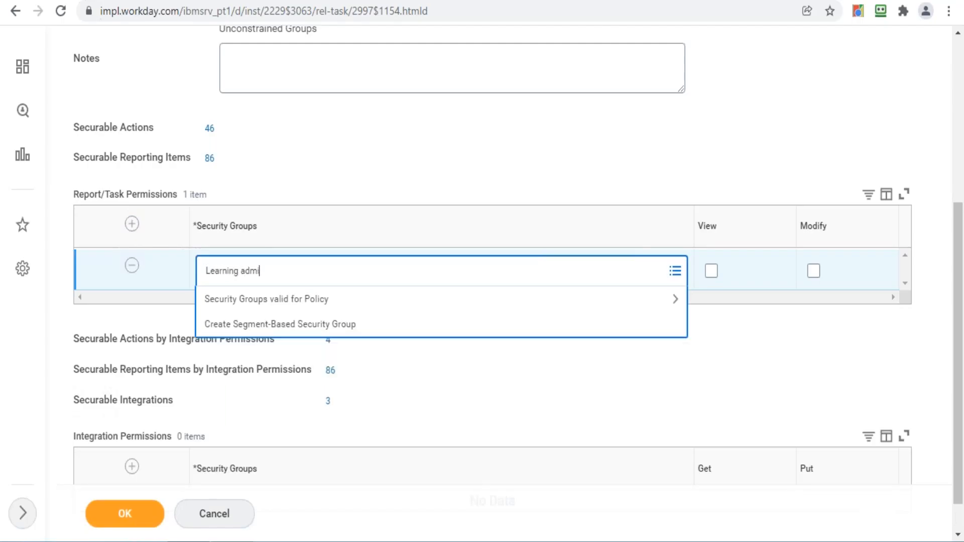
key(Return)
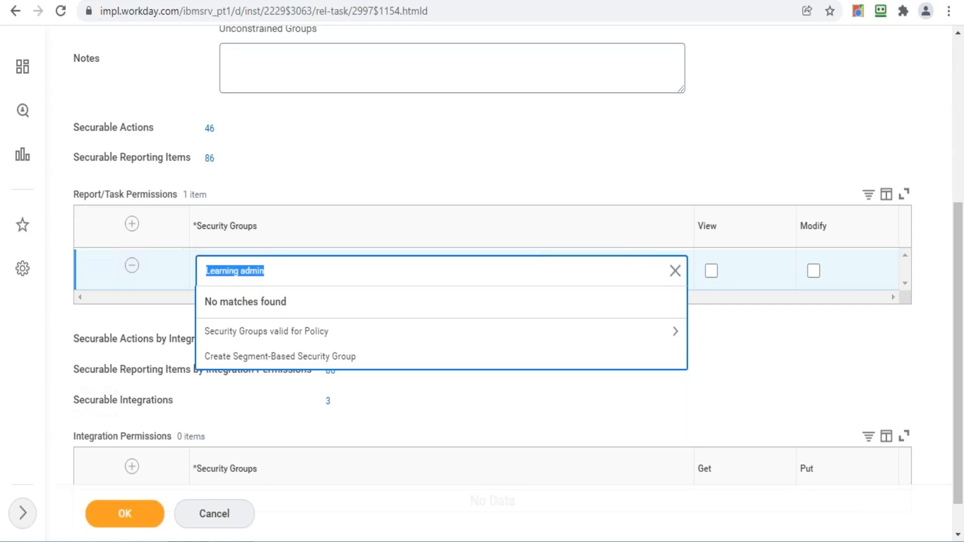
text(HR admin)
key(Return)
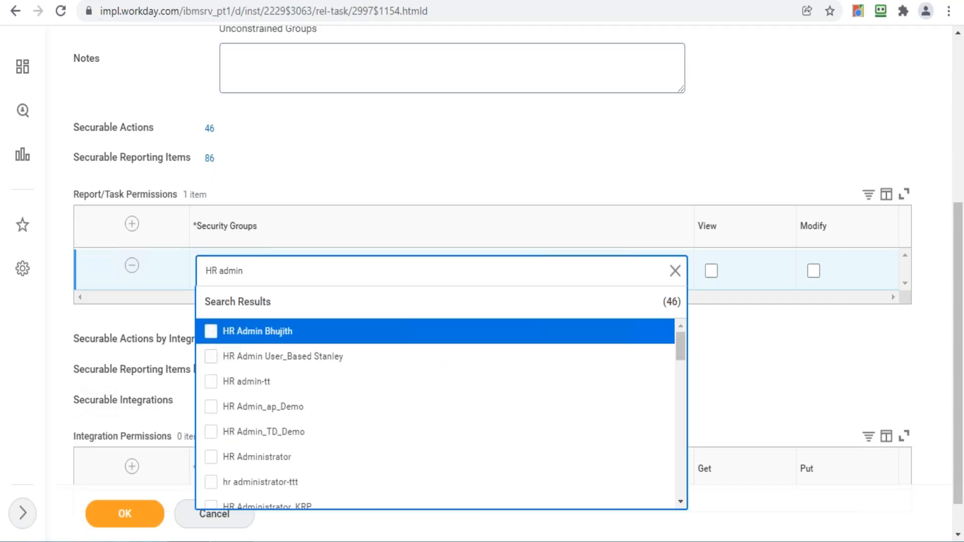
click(257, 457)
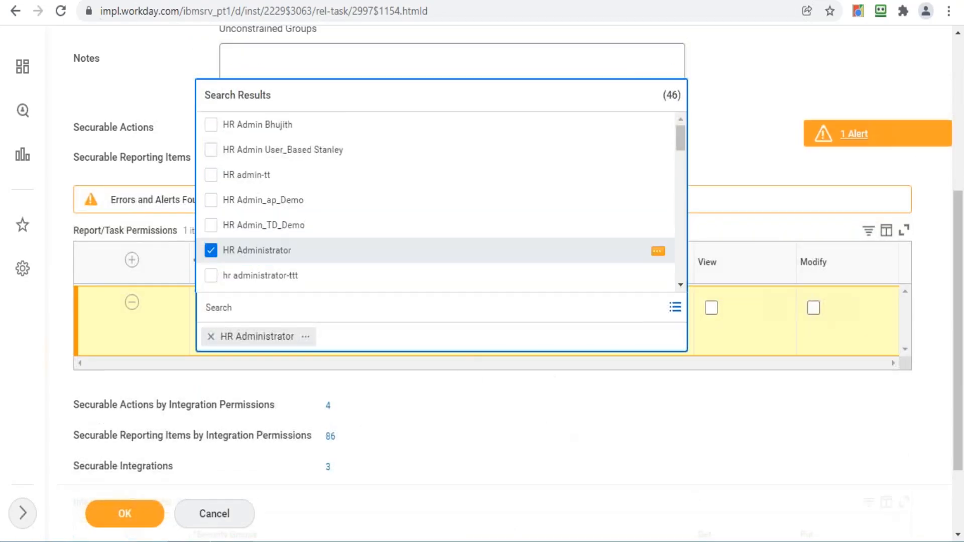
click(794, 152)
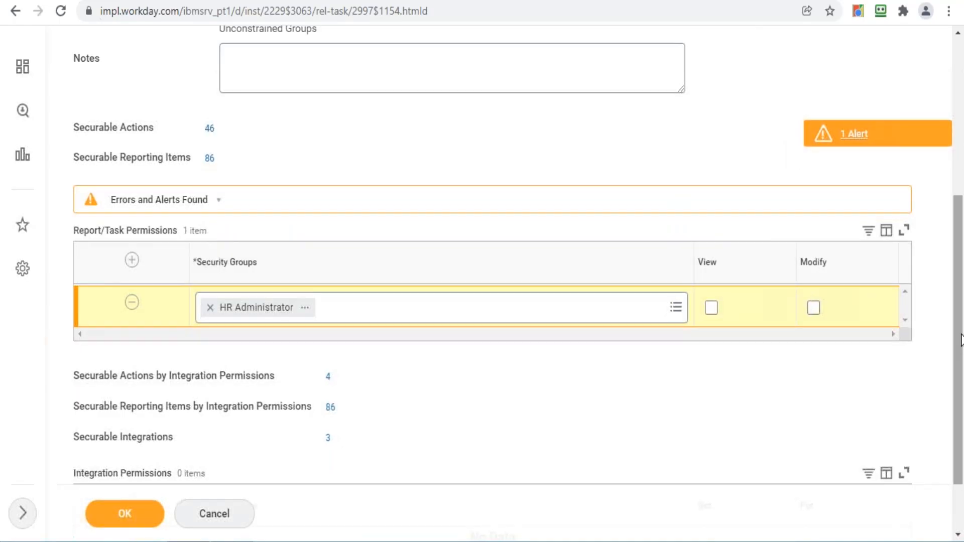
drag(961, 339, 963, 317)
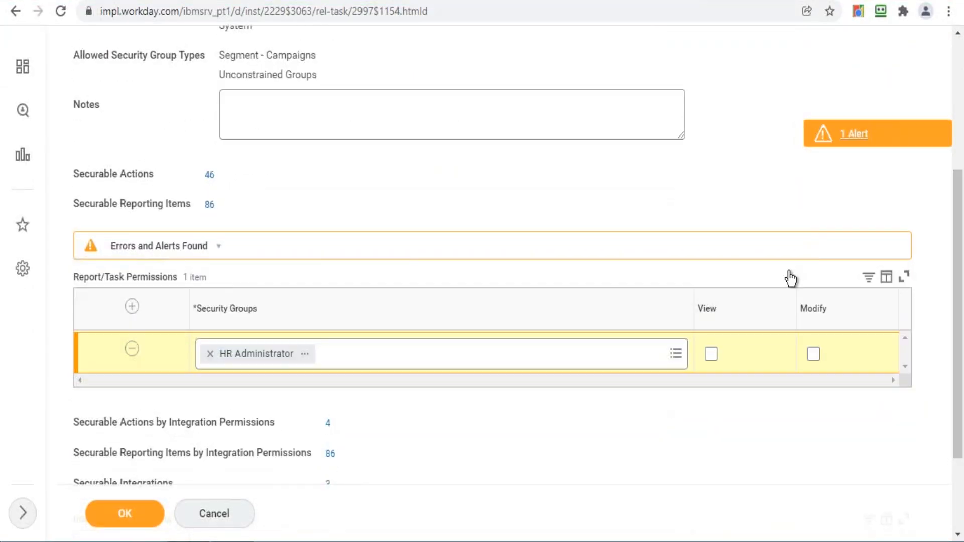
mouse_move(963, 344)
mouse_down()
mouse_move(963, 203)
mouse_move(963, 334)
mouse_up()
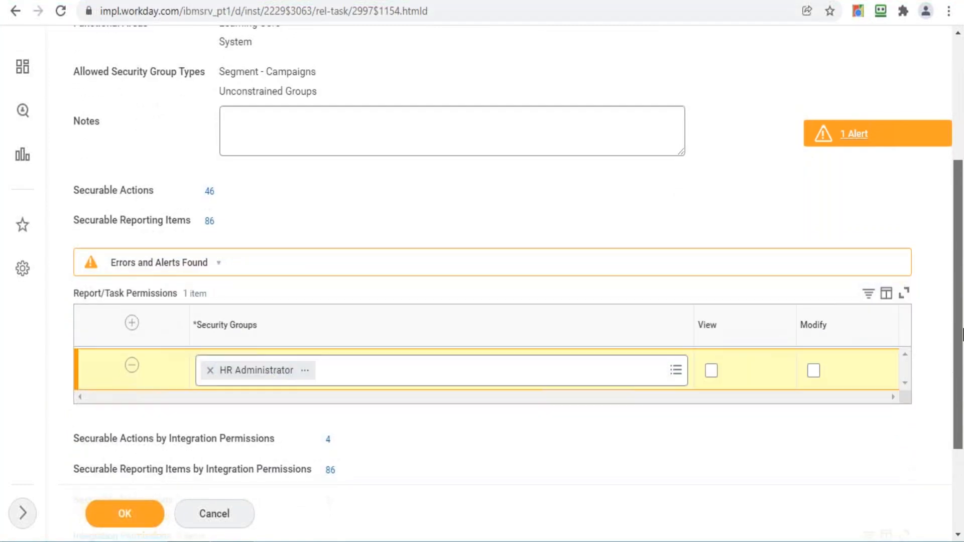
scroll(701, 248, up, 3)
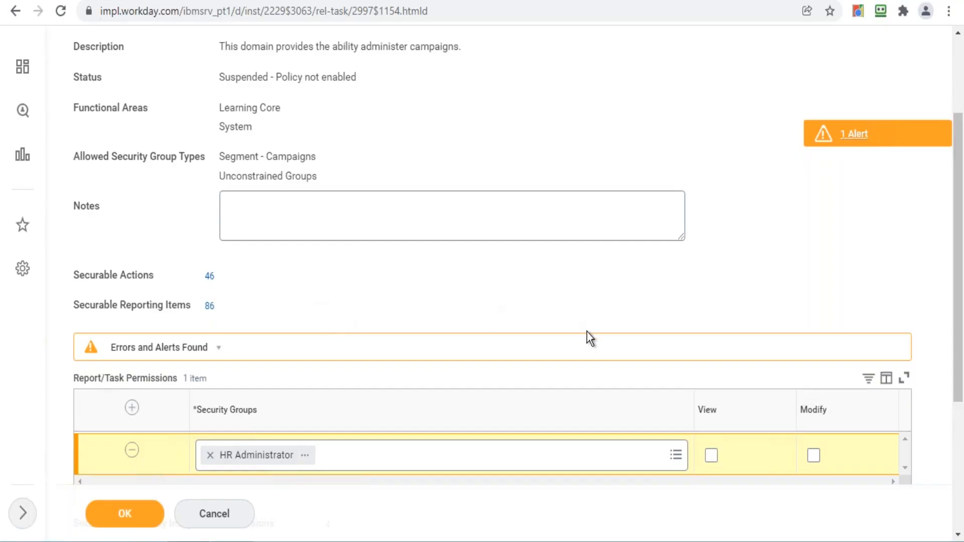
click(221, 281)
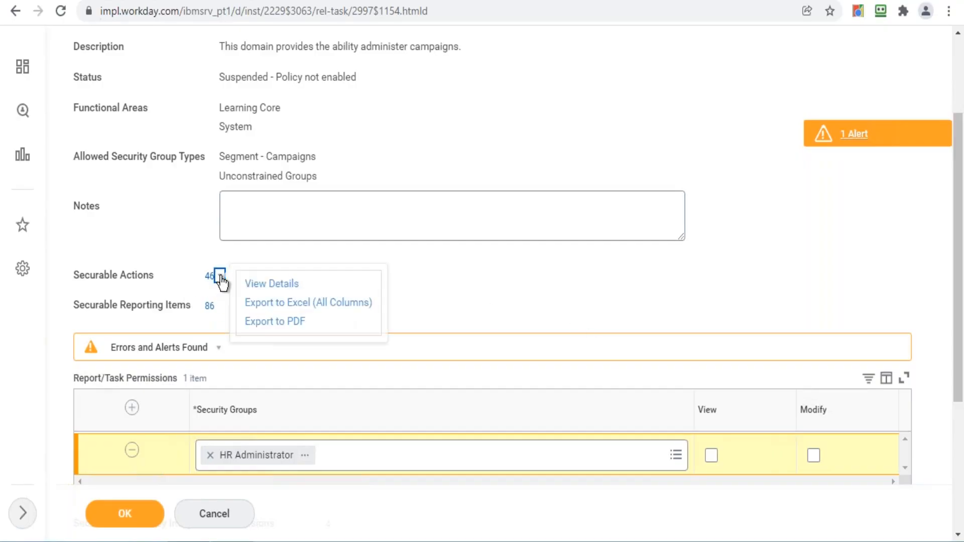
click(274, 285)
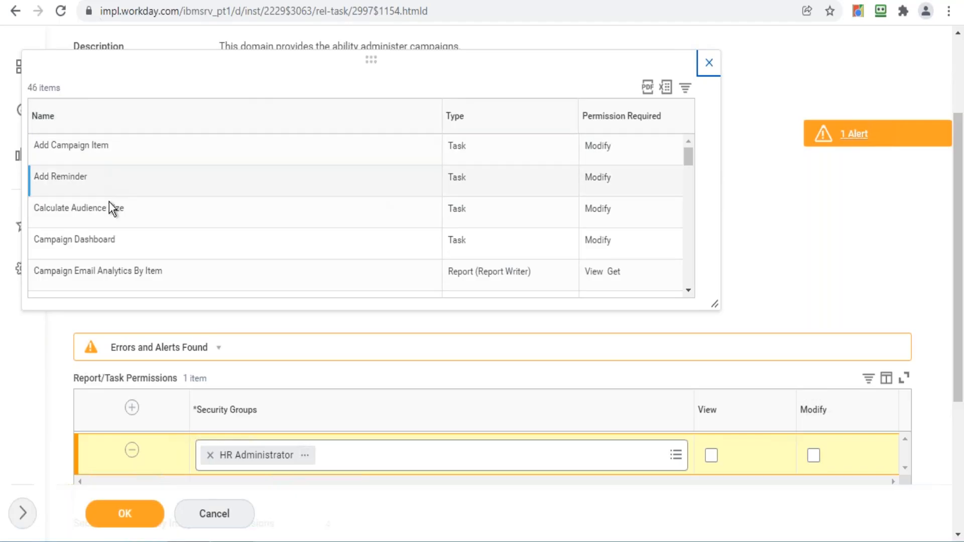
mouse_move(129, 149)
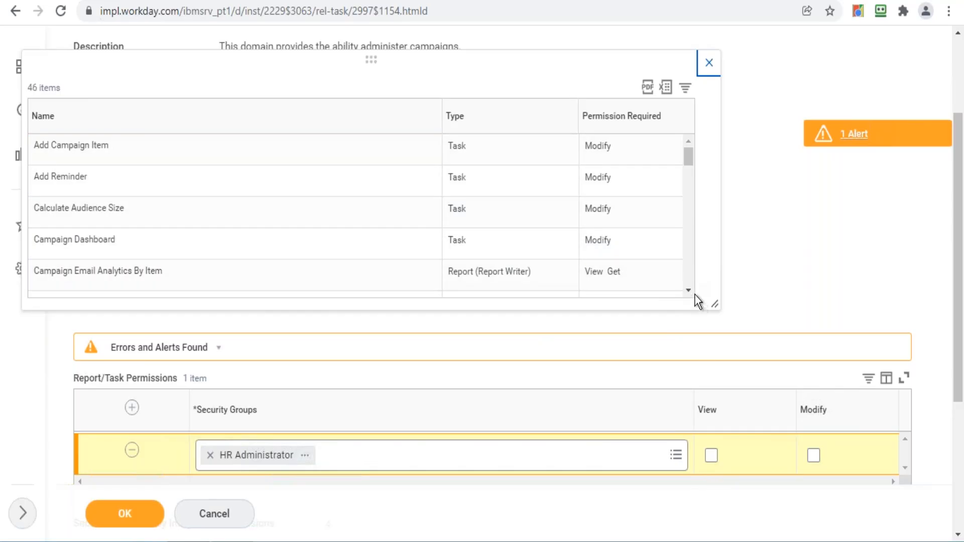
scroll(690, 291, down, 8)
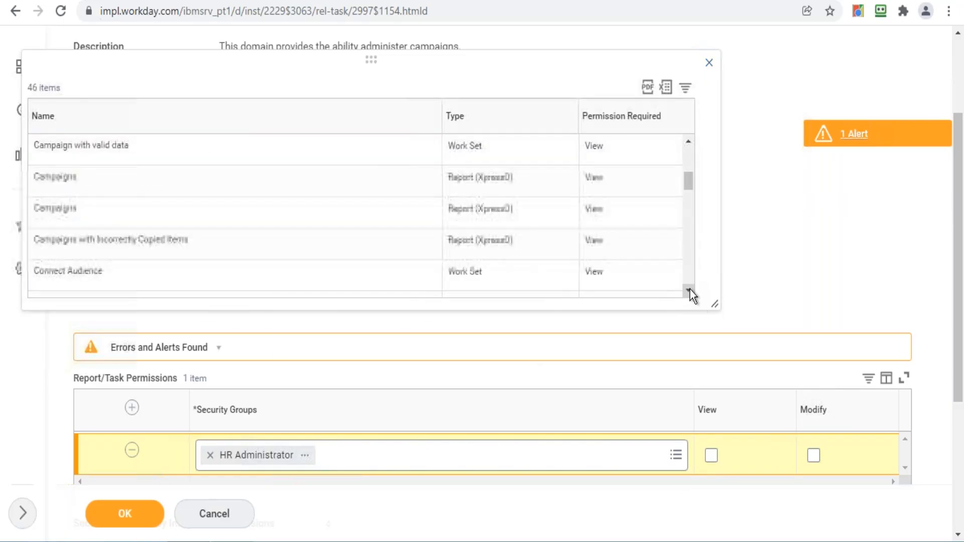
scroll(689, 290, down, 10)
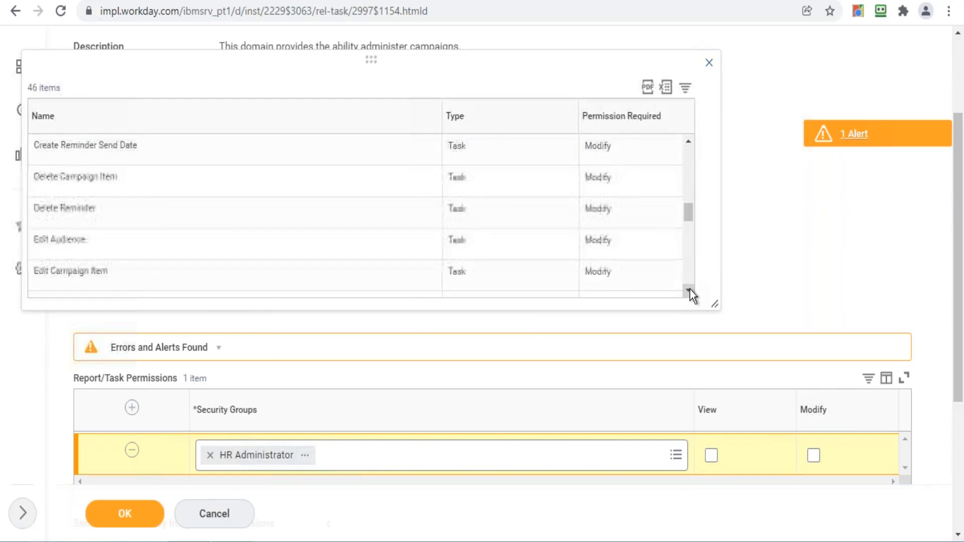
click(709, 64)
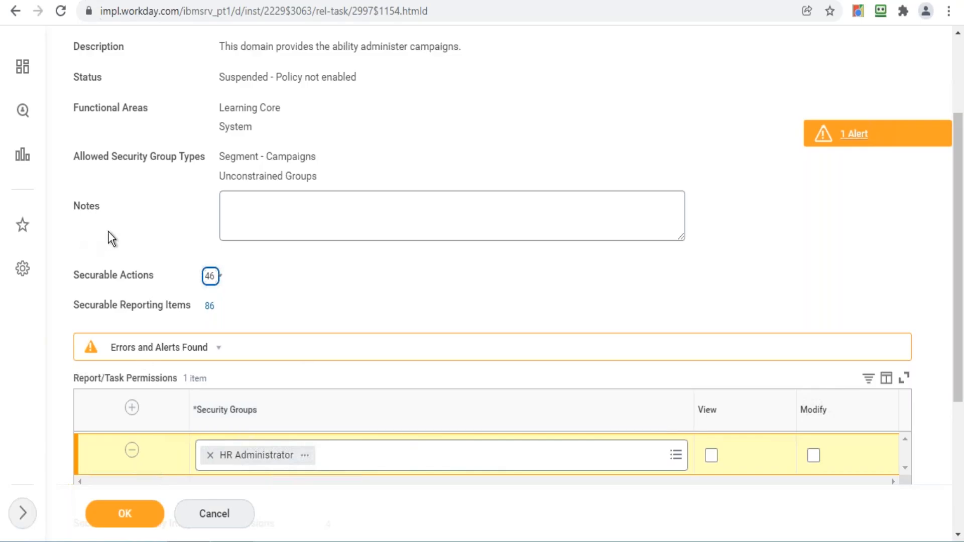
- Show details of the 86 securable reporting items, such as Audience Type and Campaign
click(221, 306)
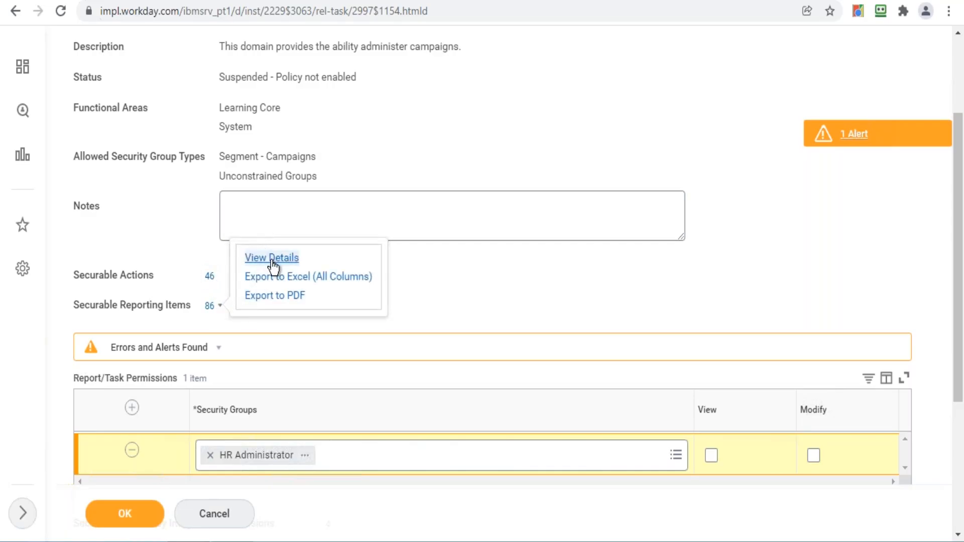
click(270, 259)
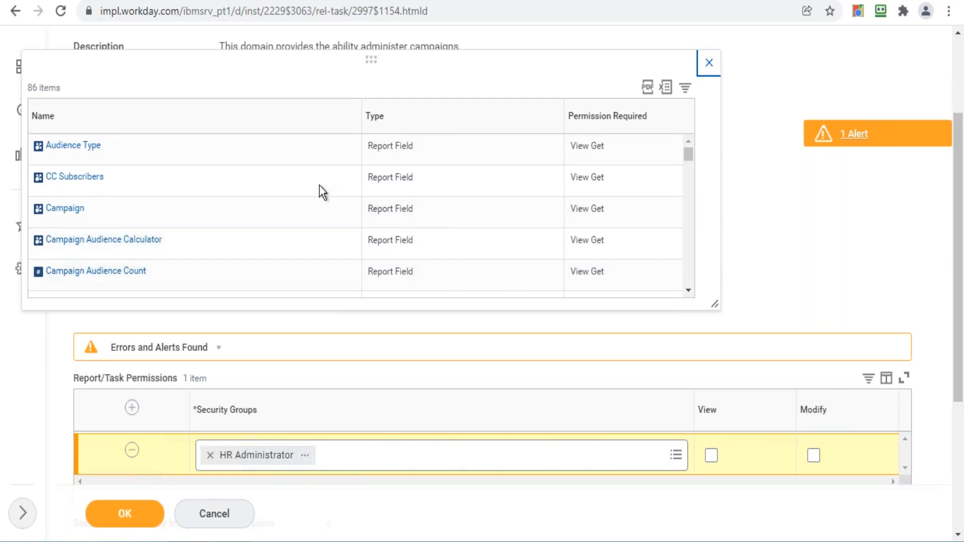
- Tick View and Modify for HR Administrator and save the Administer Campaigns permissions
click(706, 64)
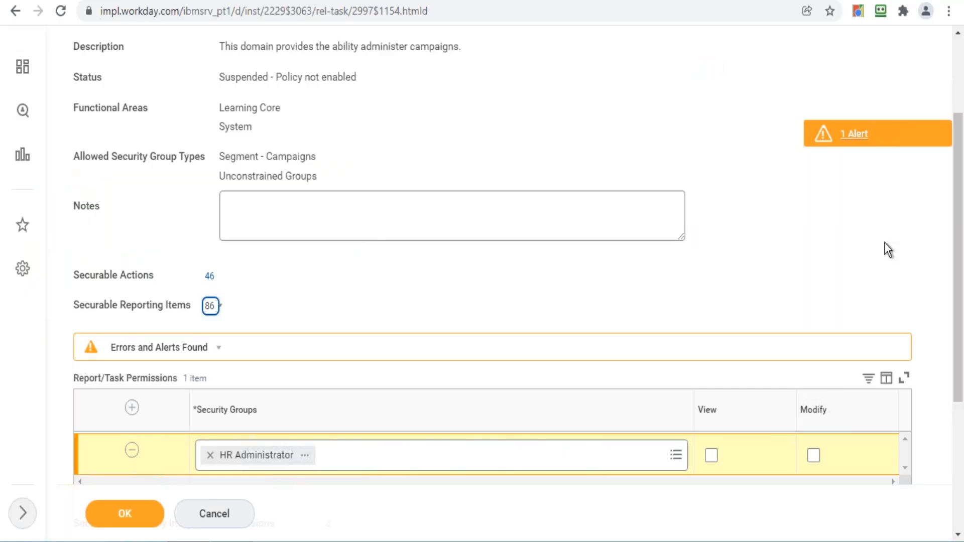
drag(958, 250, 962, 339)
click(711, 303)
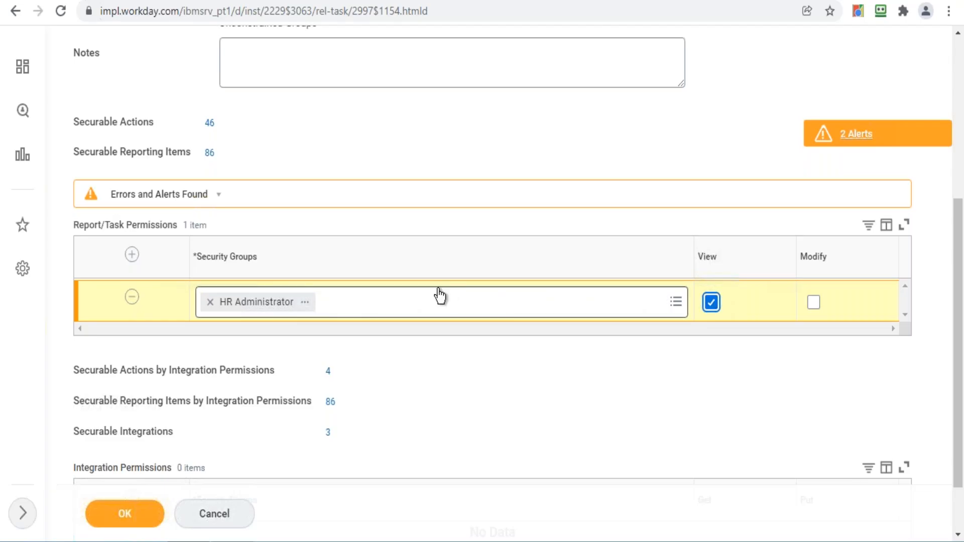
mouse_move(440, 296)
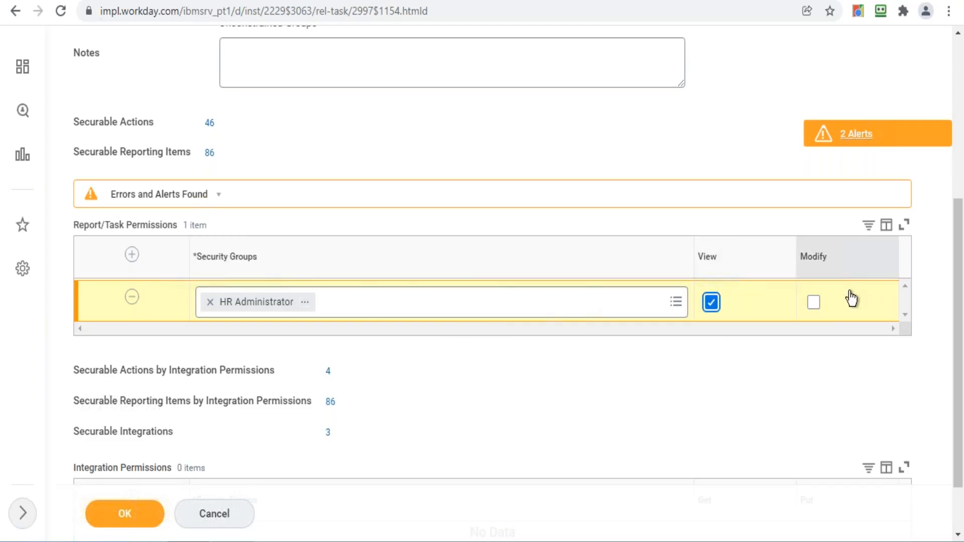
click(814, 303)
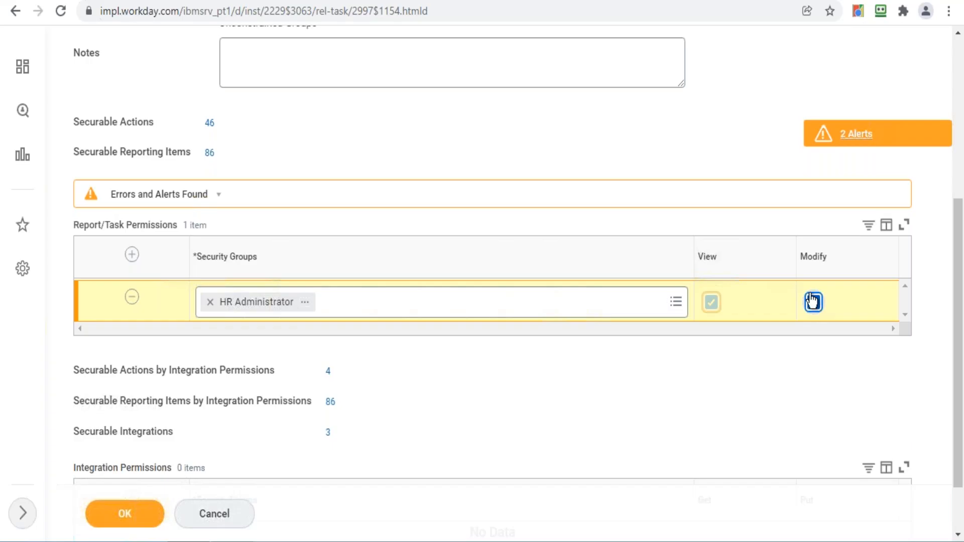
click(136, 513)
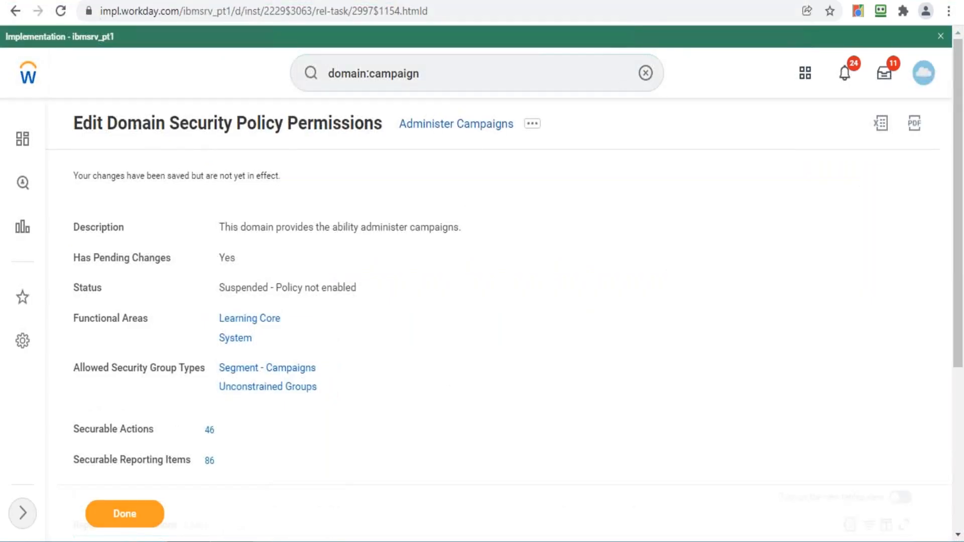
- Search 'activate' and launch the Activate Pending Security Policy Changes task
click(477, 73)
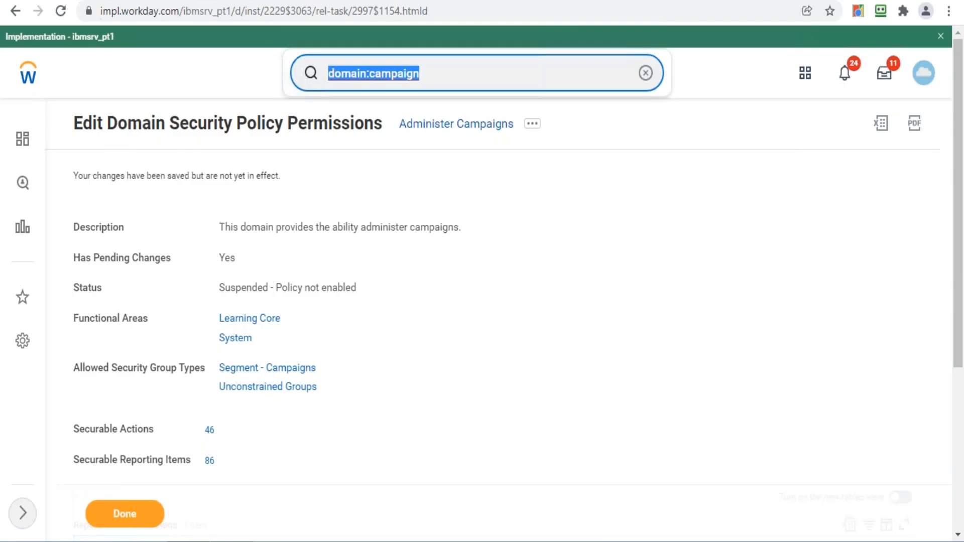
text(activate)
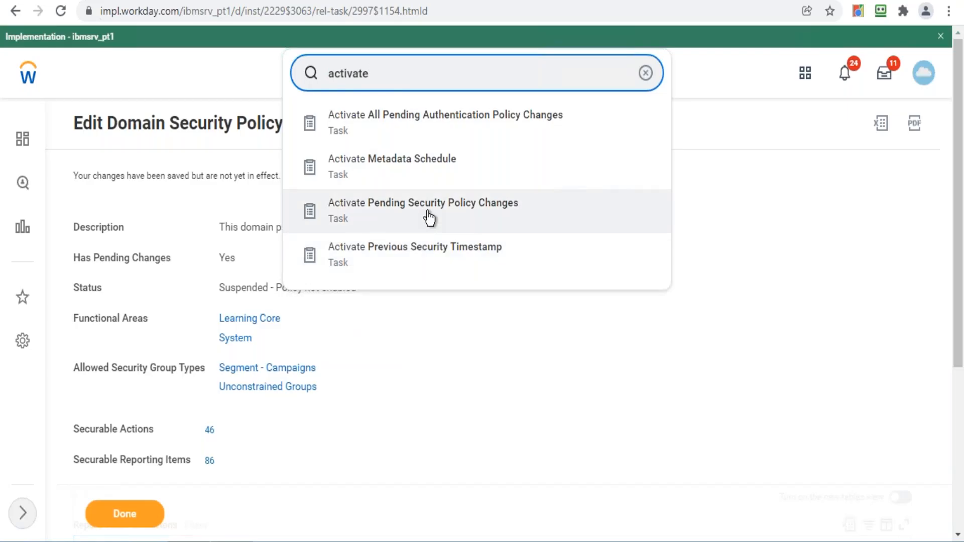
click(408, 216)
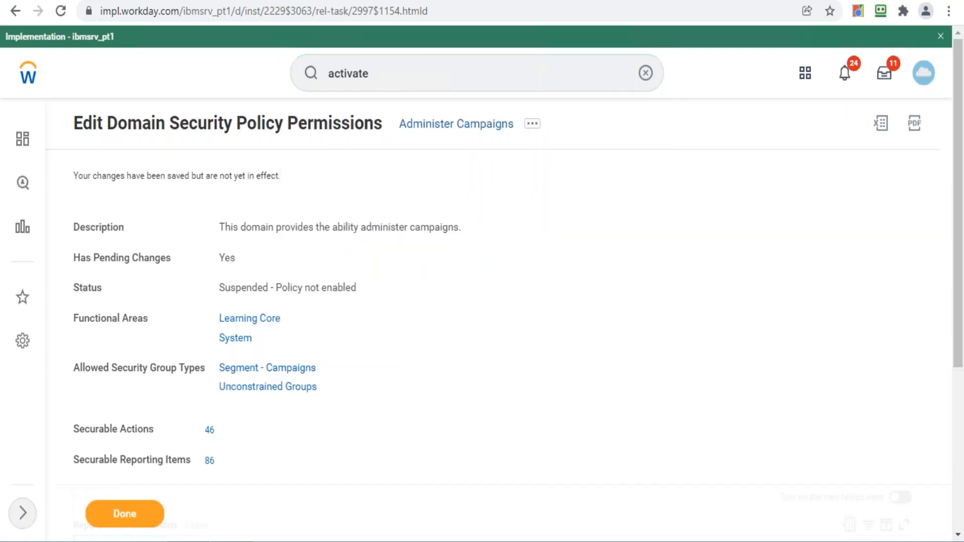
- Activate the pending security policy changes with comment 'test', confirming them
click(296, 329)
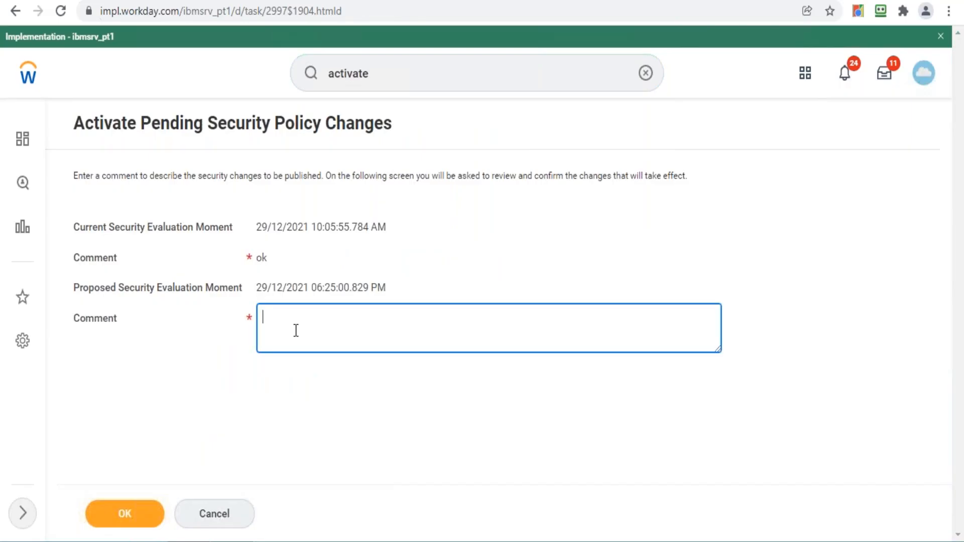
text(test)
key(ctrl+a)
click(306, 323)
click(139, 518)
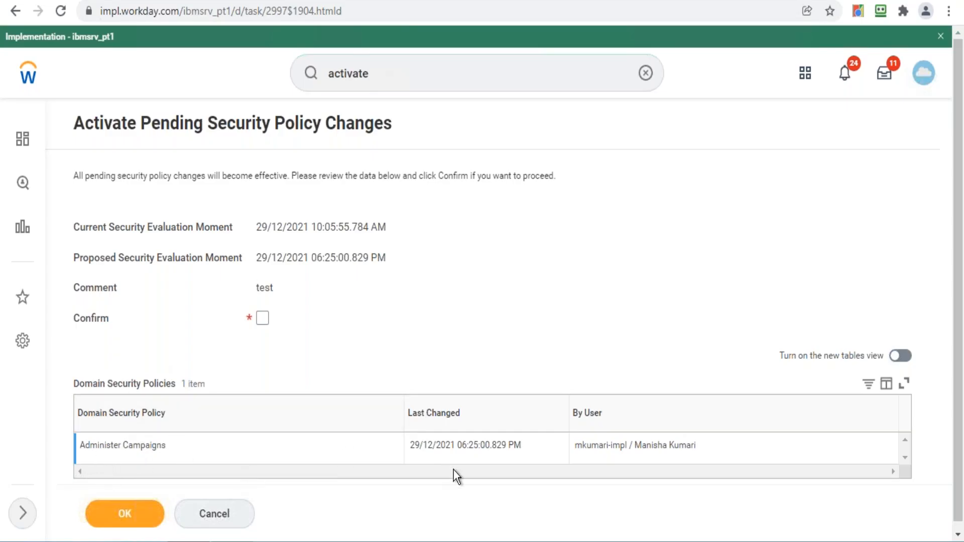
click(261, 319)
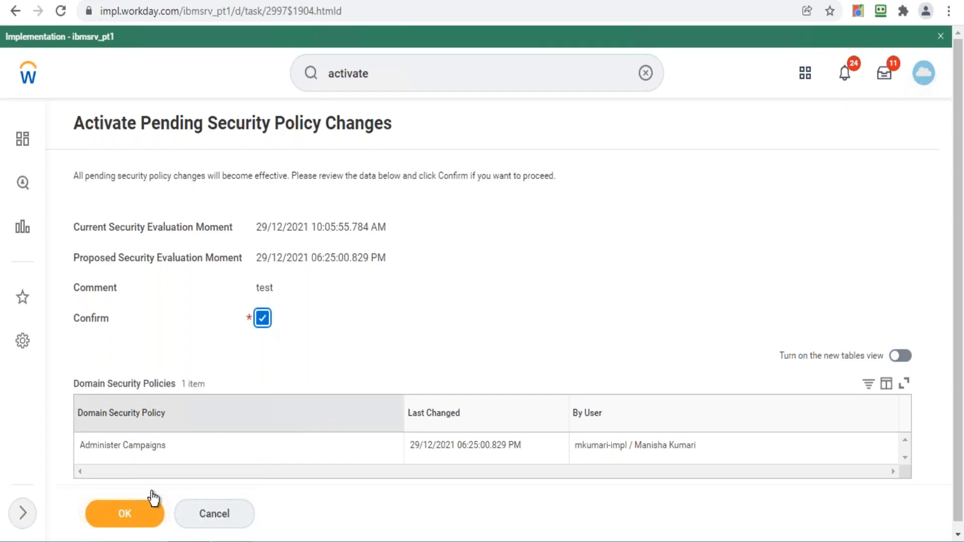
click(132, 517)
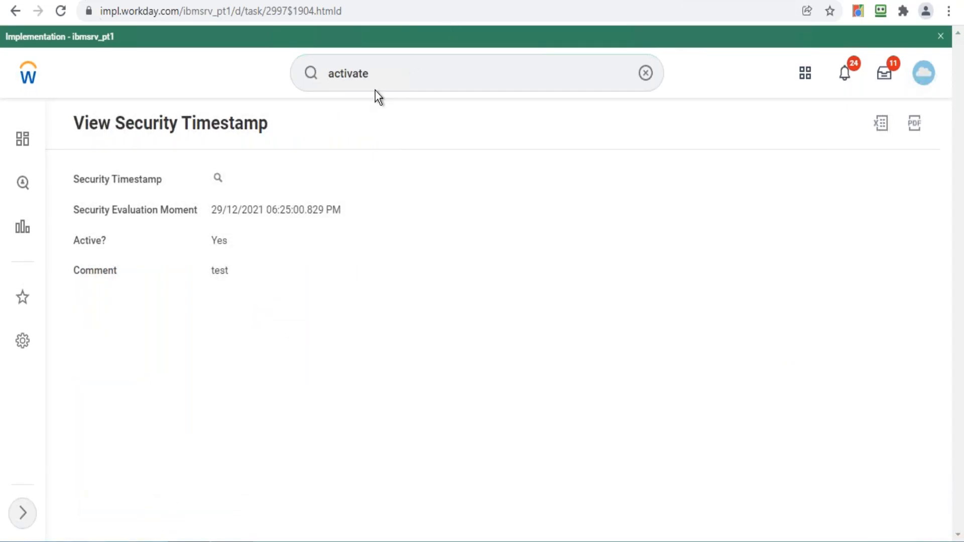
- Search 'domain:campaign' and open the Administer Campaigns domain from the results
click(396, 65)
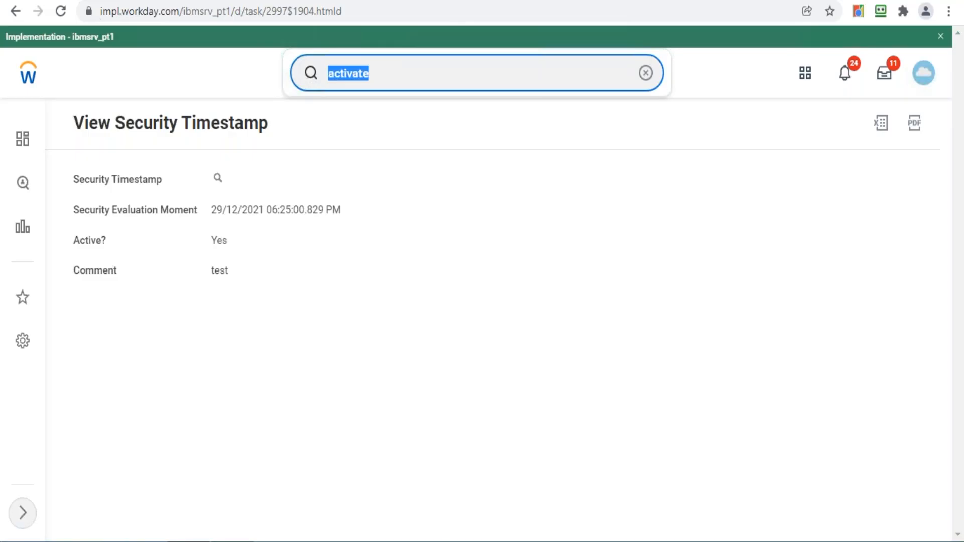
text(domain)
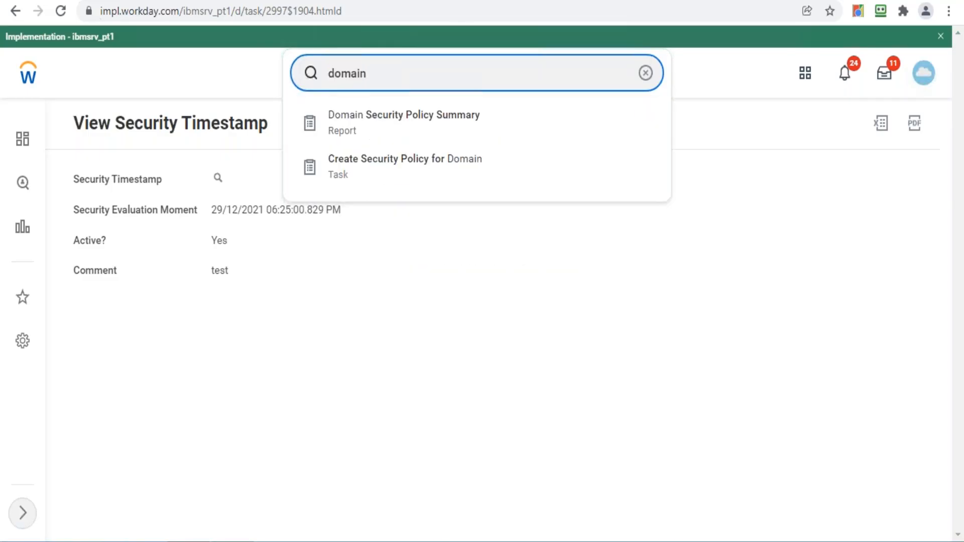
text(:adminnister camiag)
click(399, 73)
text(n)
click(482, 79)
key(BackSpace)
key(BackSpace)
key(BackSpace)
key(BackSpace)
key(BackSpace)
key(BackSpace)
key(BackSpace)
key(BackSpace)
key(BackSpace)
key(BackSpace)
key(BackSpace)
key(BackSpace)
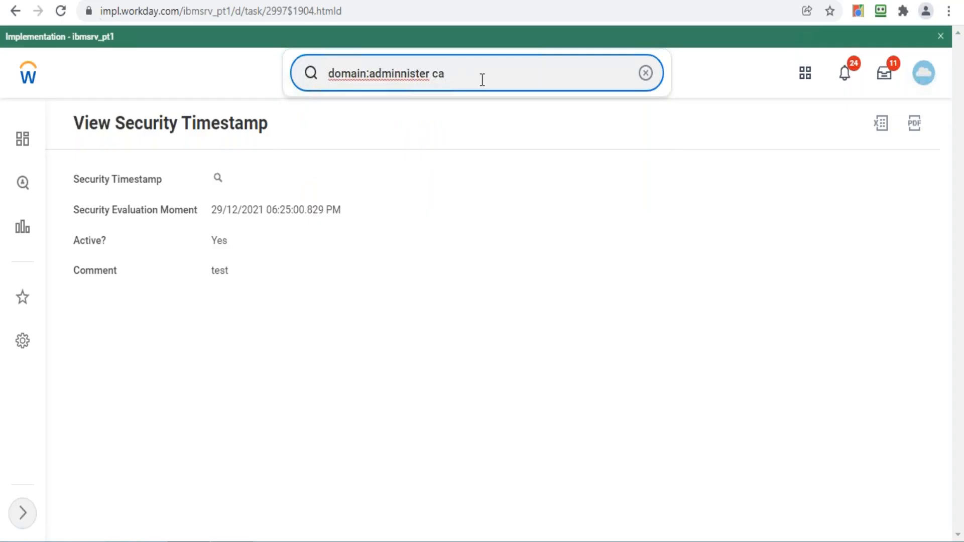
key(BackSpace)
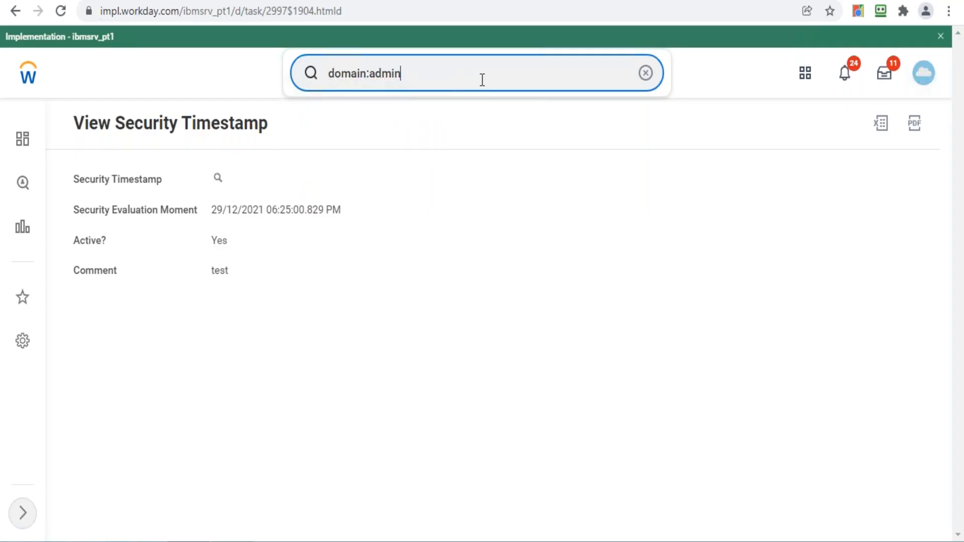
key(BackSpace)
key(BackSpace)
key(BackSpace)
key(BackSpace)
key(BackSpace)
key(BackSpace)
text(:campaign)
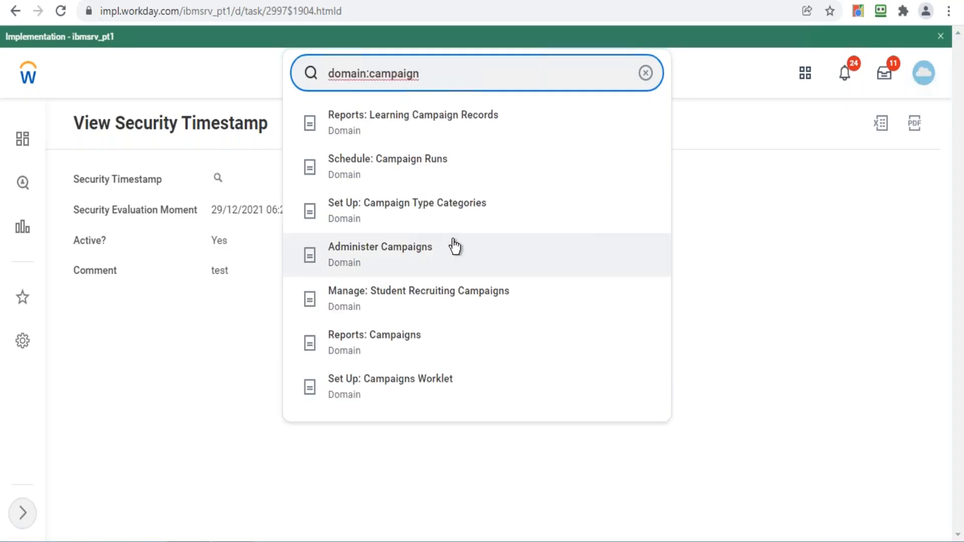
click(417, 265)
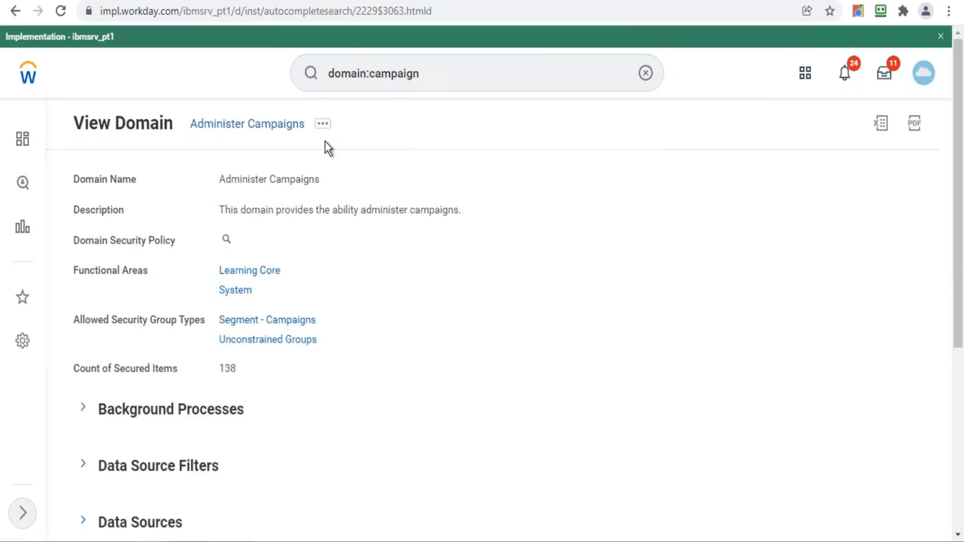
- Reopen Edit Security Policy Permissions for Administer Campaigns from the Domain actions
click(322, 123)
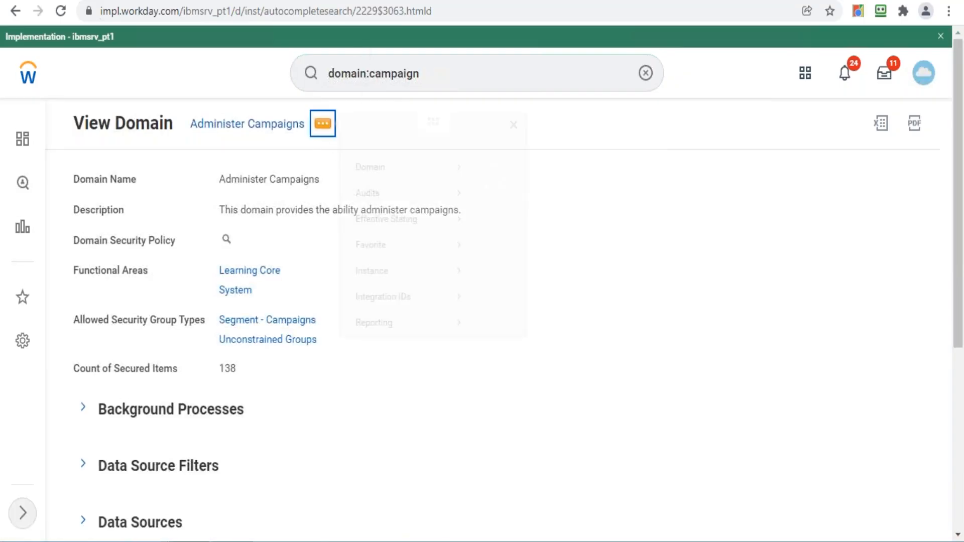
mouse_move(404, 187)
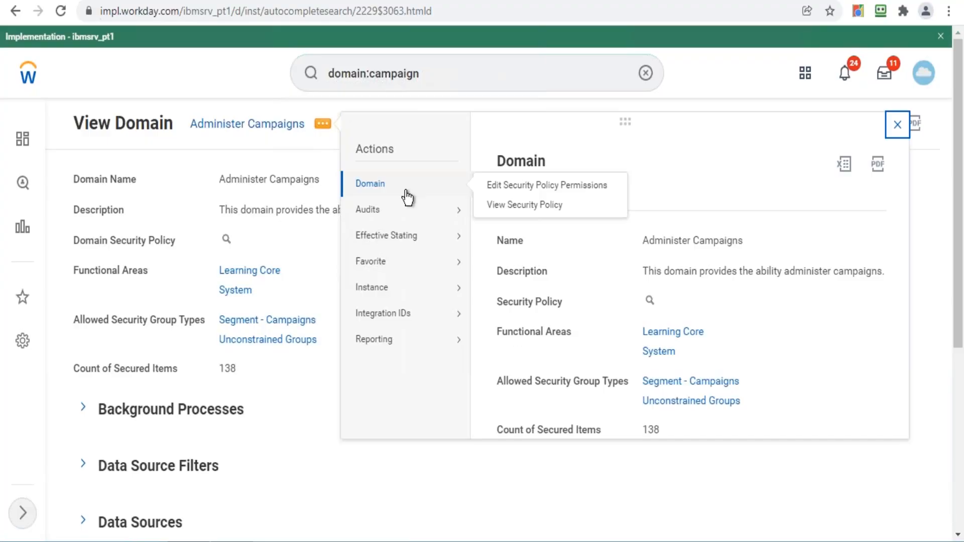
click(502, 194)
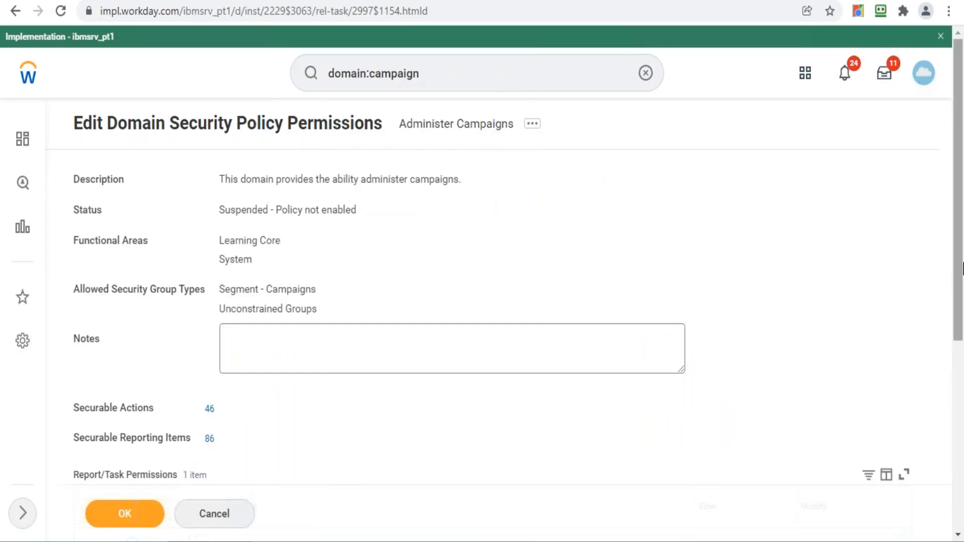
- Add a Report/Task row, search 'learning admini' for its group, then remove the empty row
scroll(962, 269, down, 6)
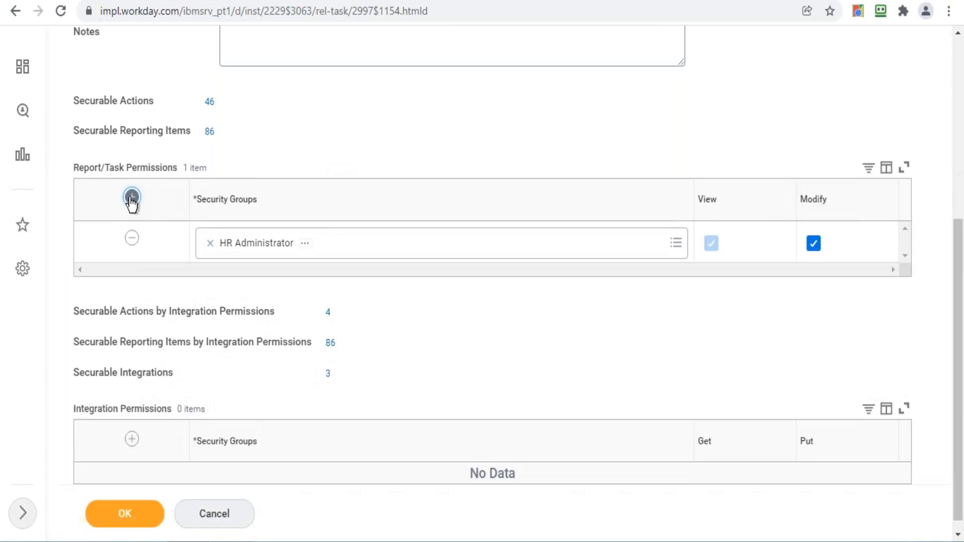
click(131, 198)
click(252, 256)
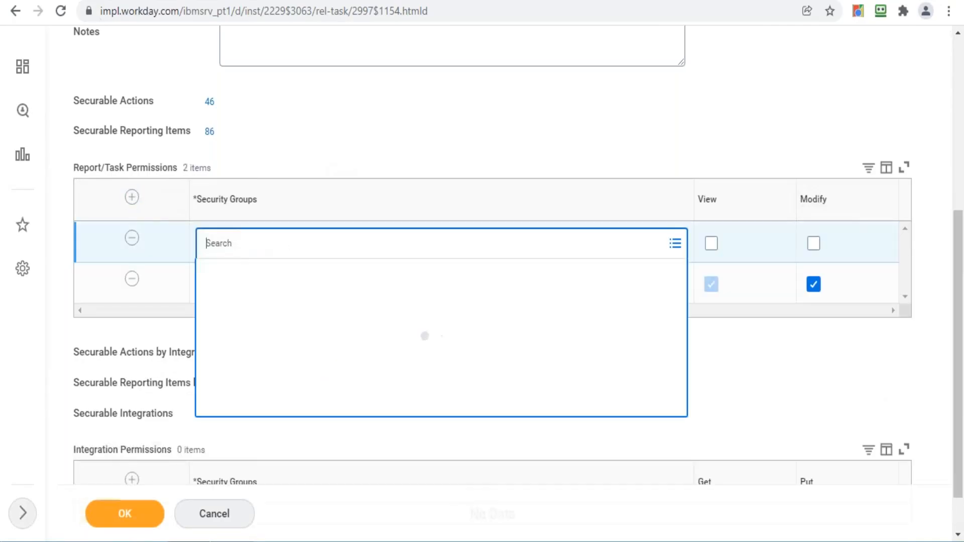
text(learning admini)
key(Return)
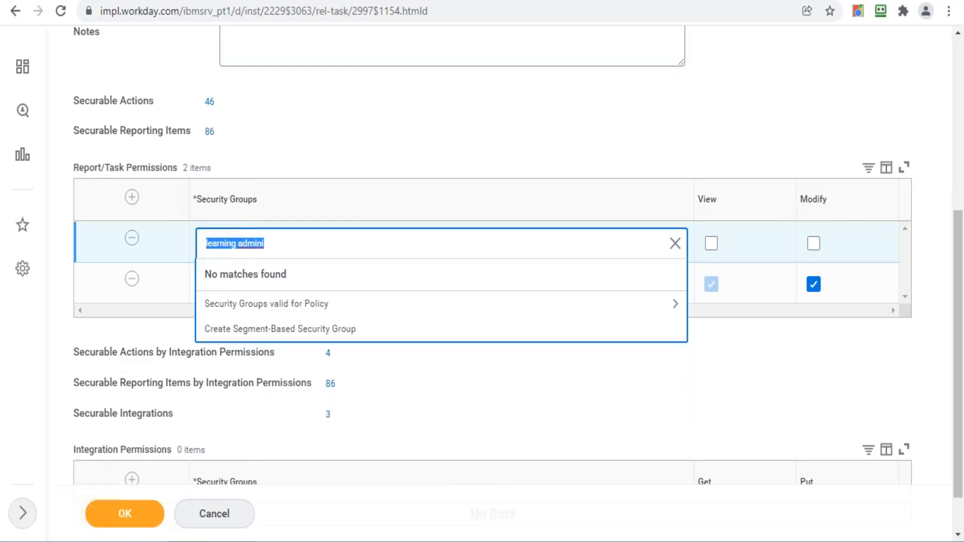
click(132, 239)
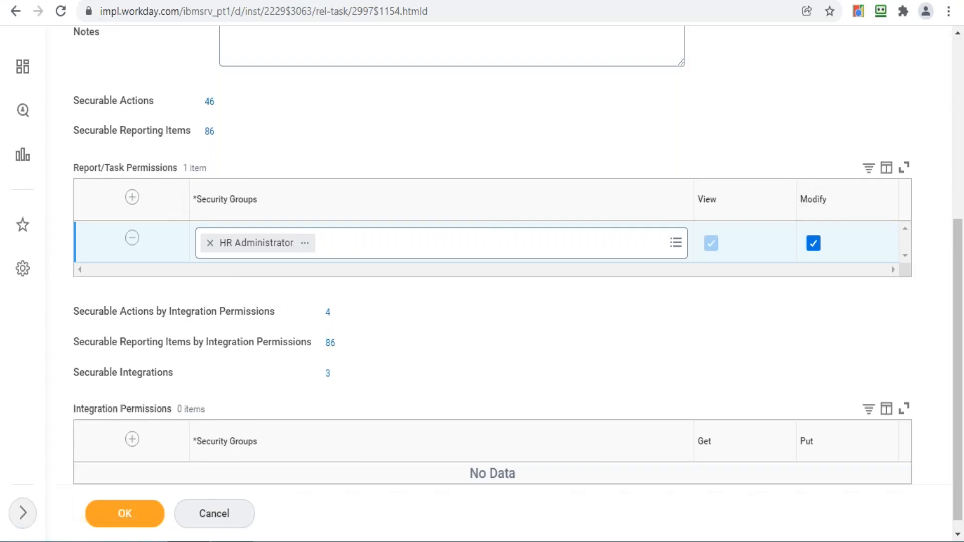
- Open the HR Administrator security group page, discarding the unsaved permission edits
drag(961, 353, 955, 246)
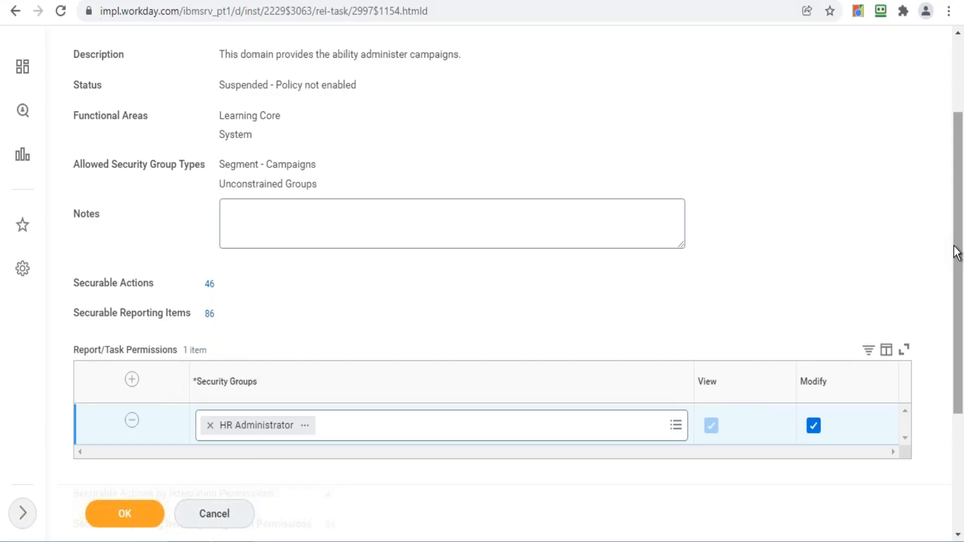
click(304, 425)
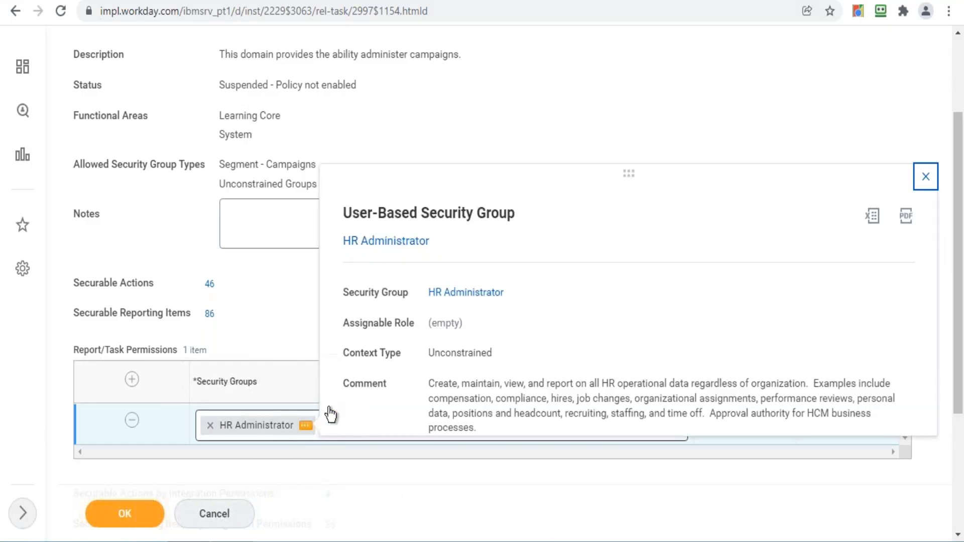
click(397, 241)
click(413, 319)
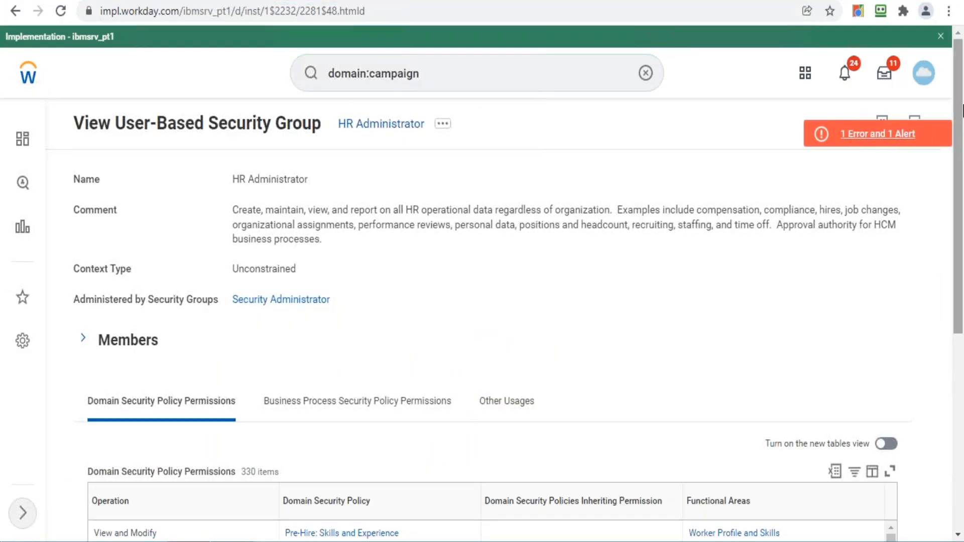
drag(962, 111, 953, 239)
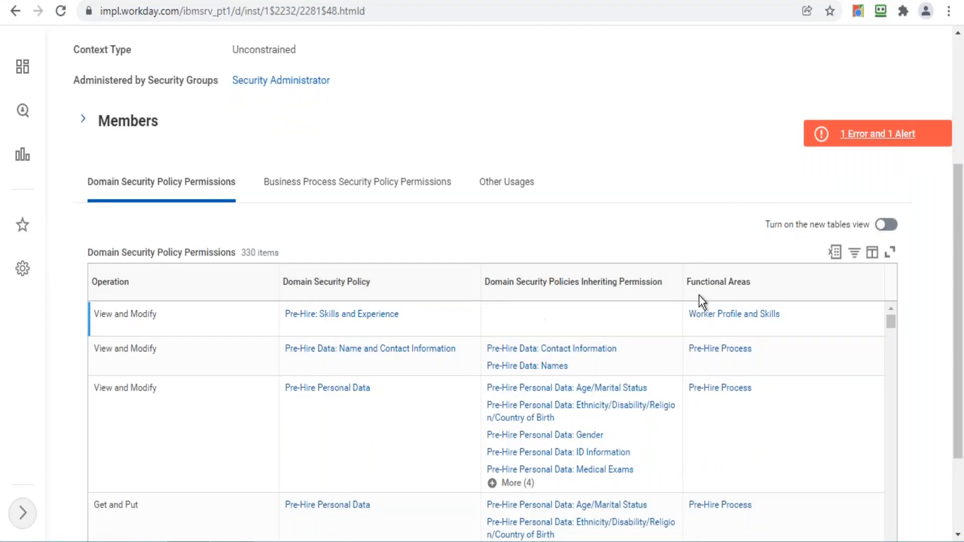
drag(959, 261, 962, 88)
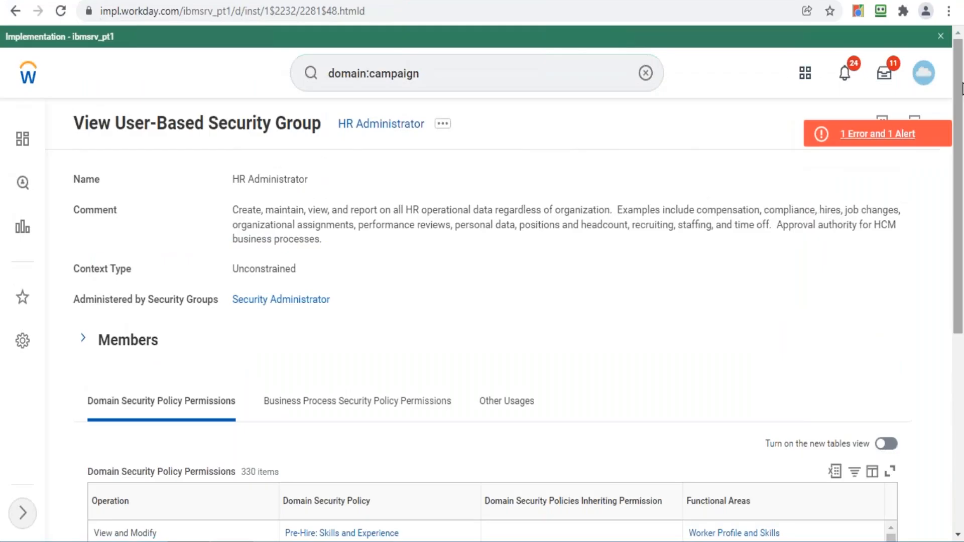
click(647, 74)
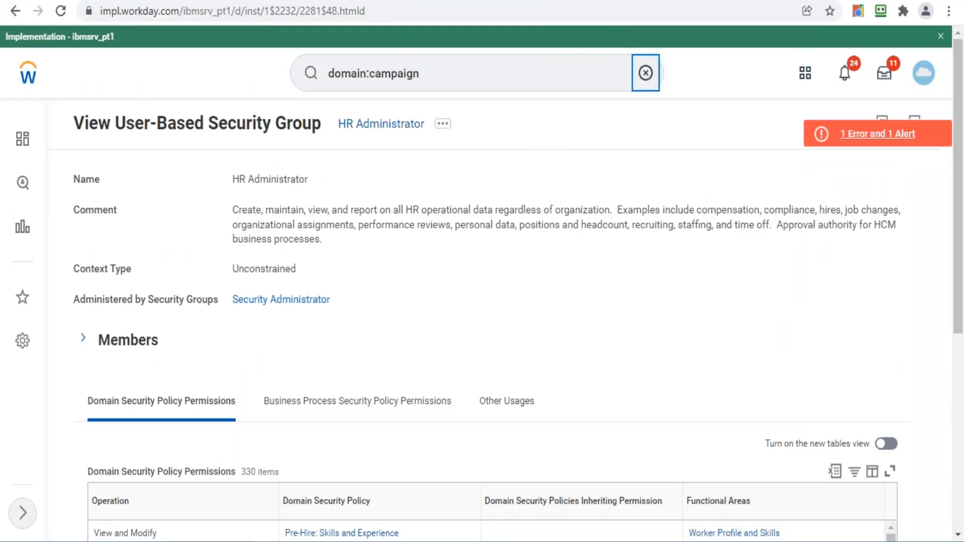
text(view security )
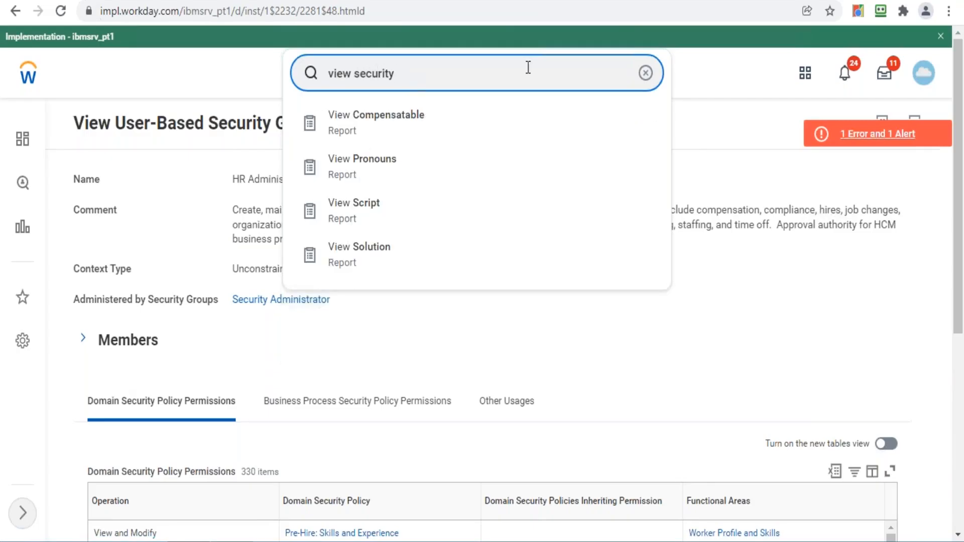
text(group)
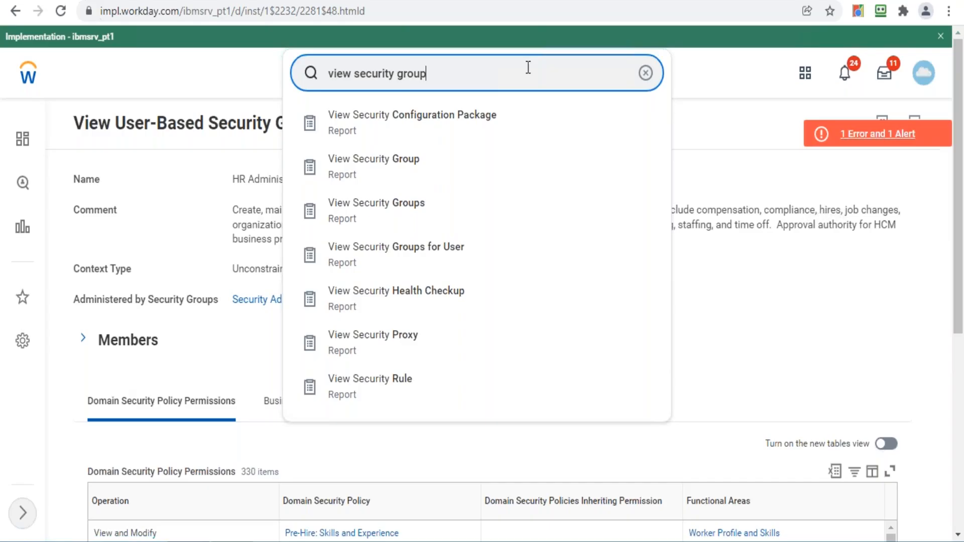
click(430, 122)
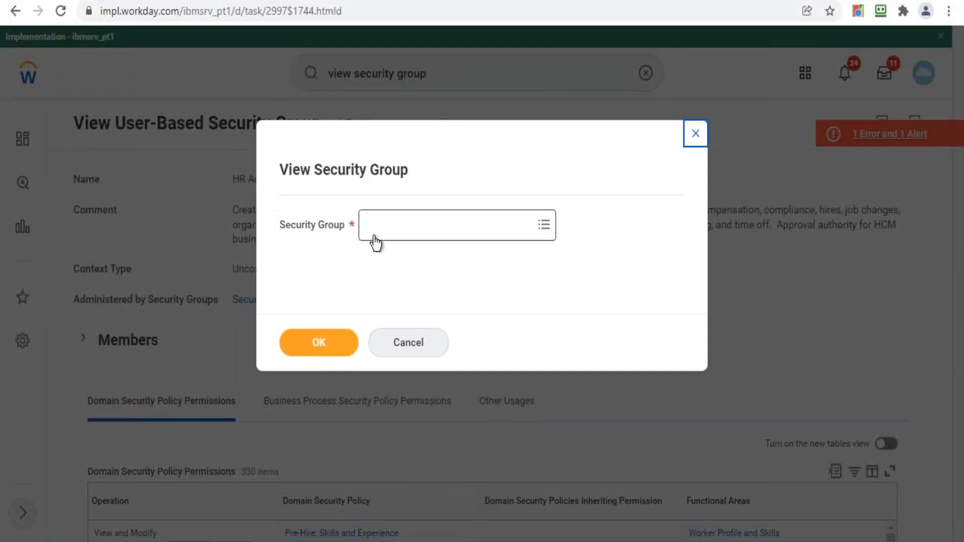
click(372, 236)
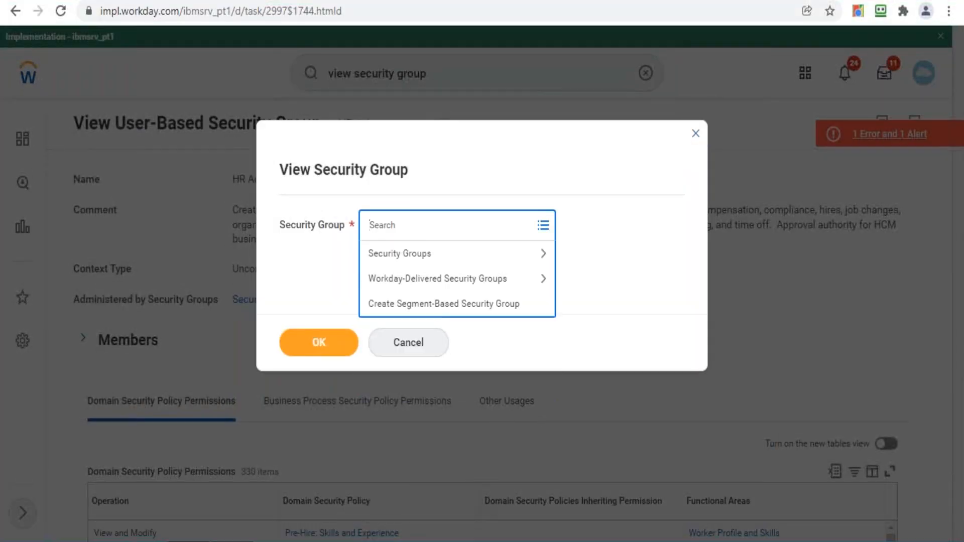
click(450, 260)
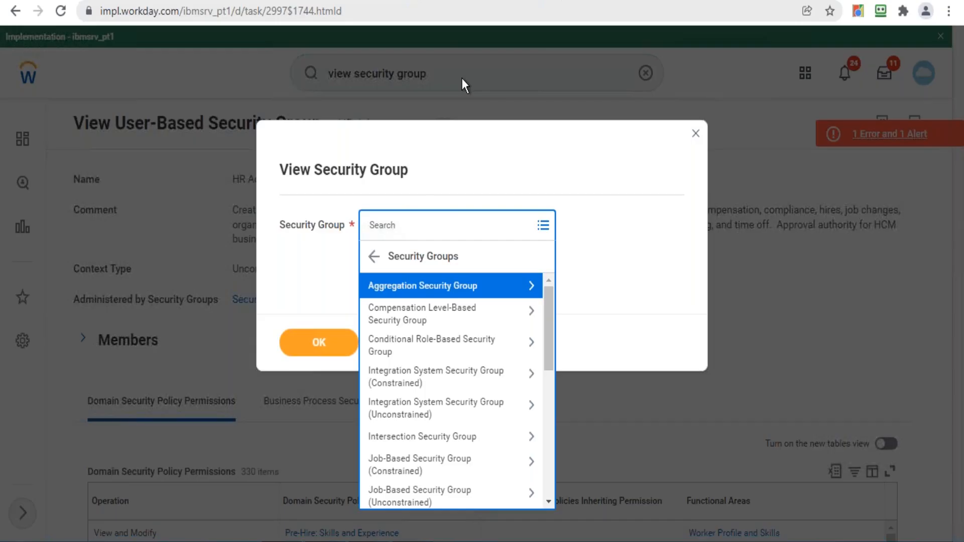
click(441, 284)
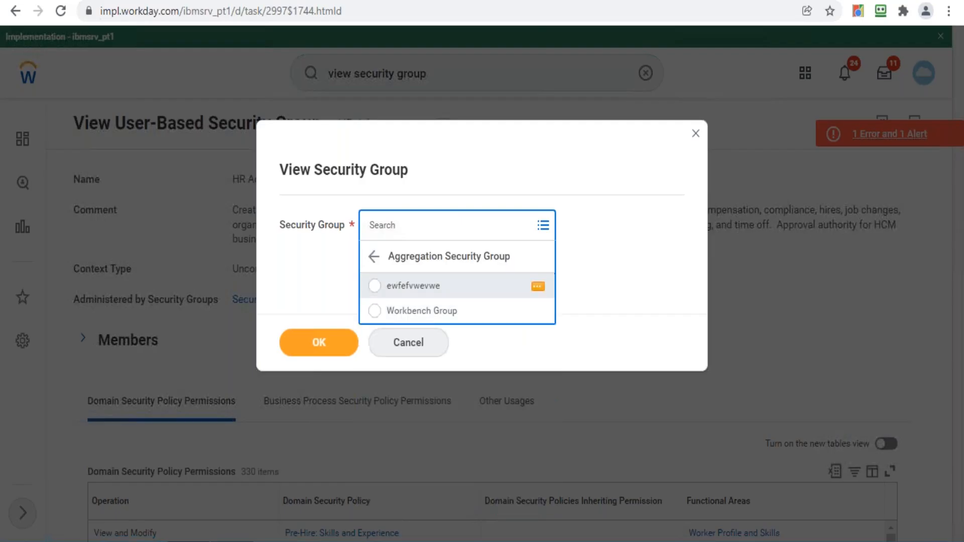
click(433, 287)
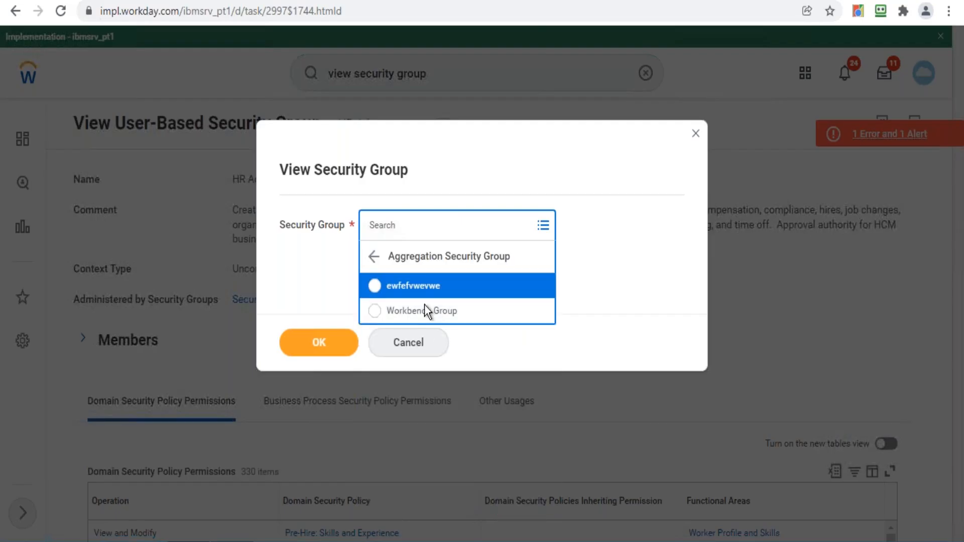
click(375, 256)
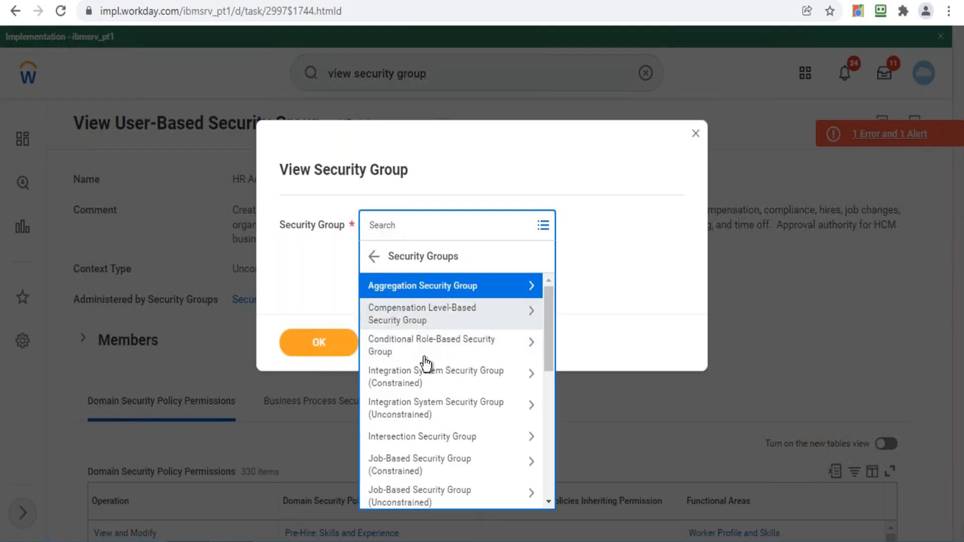
click(442, 437)
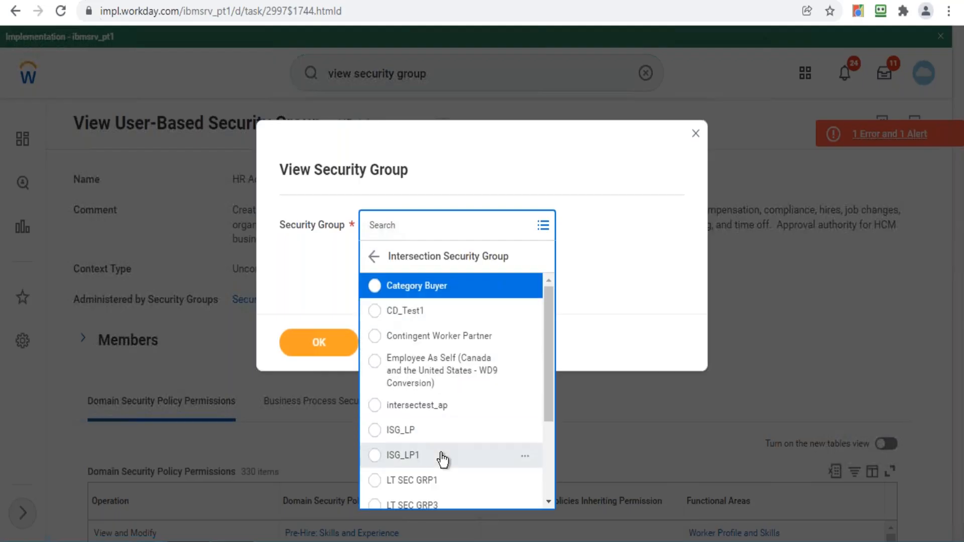
click(373, 258)
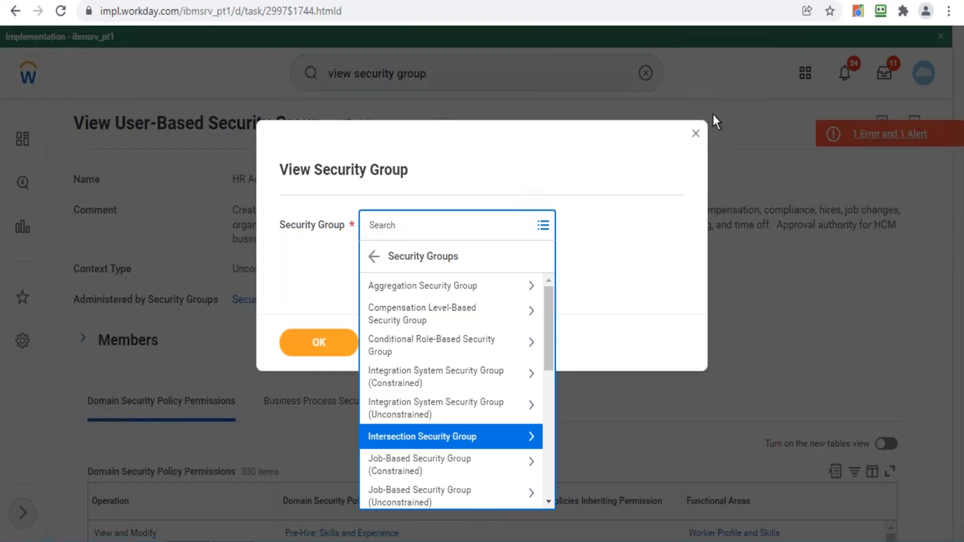
click(697, 133)
click(696, 132)
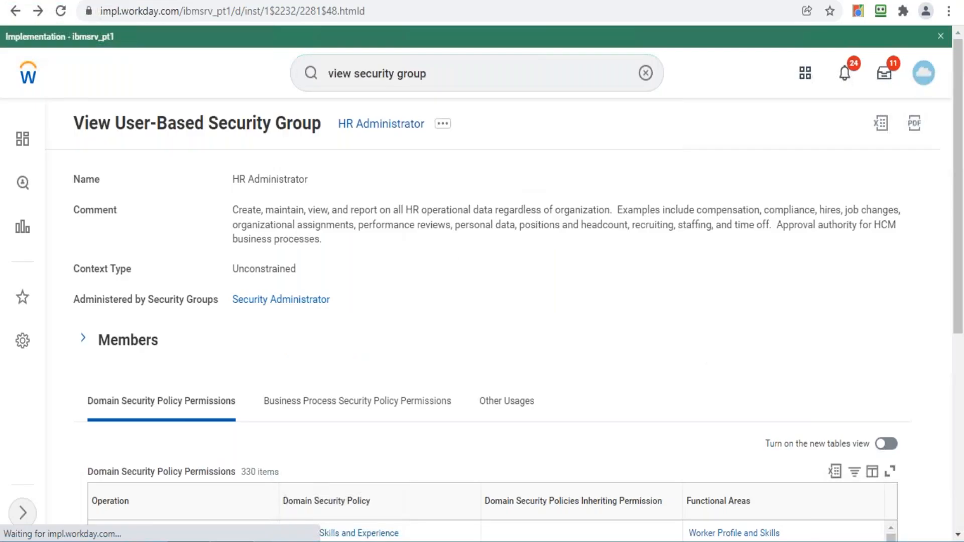
- Search 'view security for securable' and open the View Security for Securable Item report
click(472, 78)
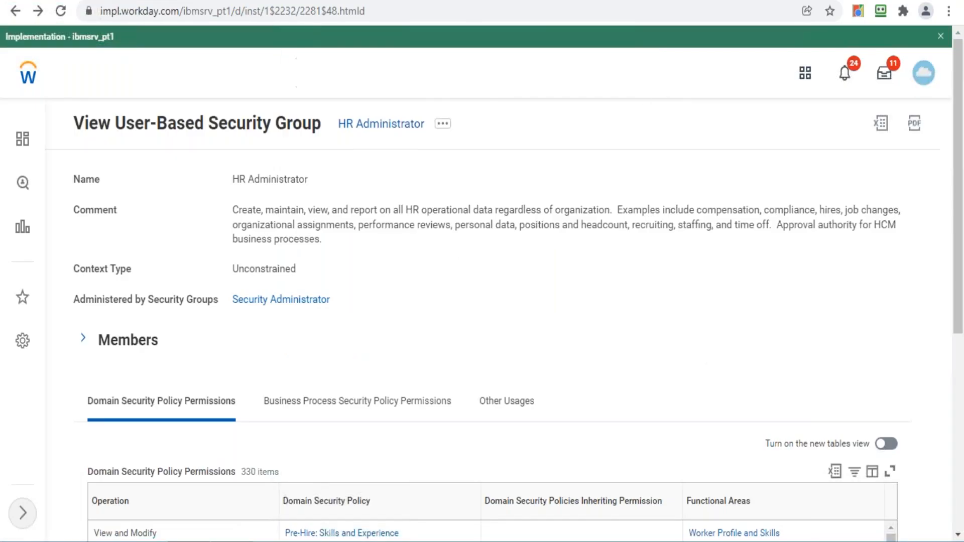
key(BackSpace)
key(BackSpace)
key(BackSpace)
key(BackSpace)
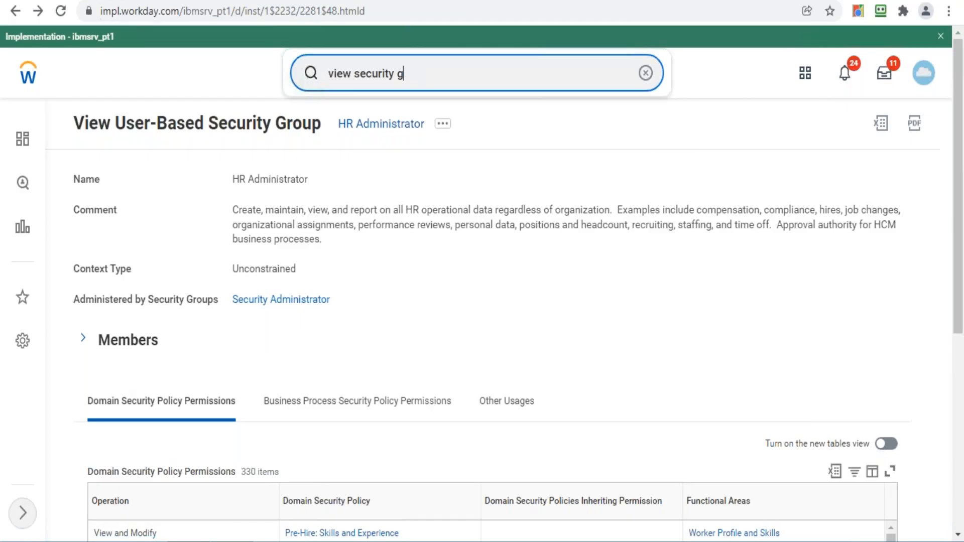
key(Return)
click(430, 71)
key(BackSpace)
key(BackSpace)
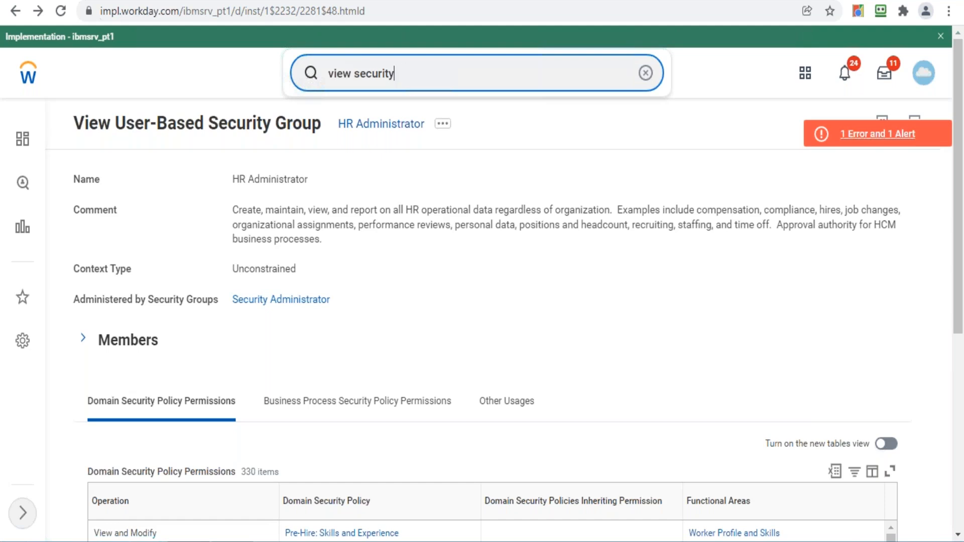
text(for securable)
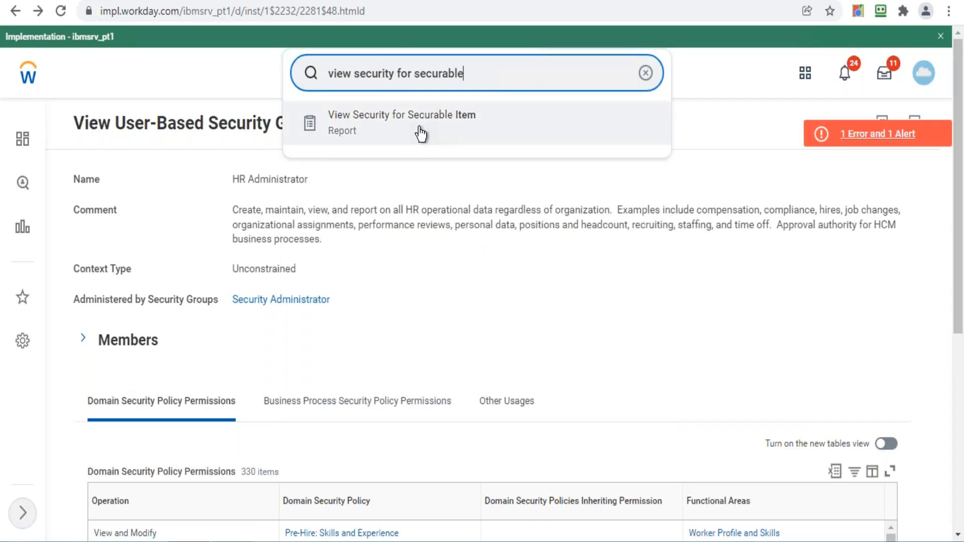
click(421, 134)
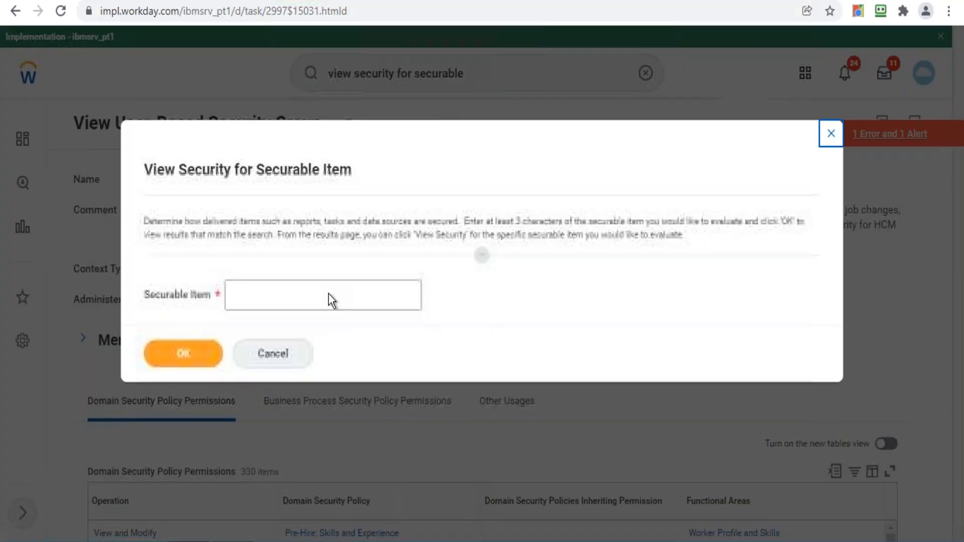
- Run the report with 'campaign' as the securable item
click(327, 295)
text(campaign)
click(183, 354)
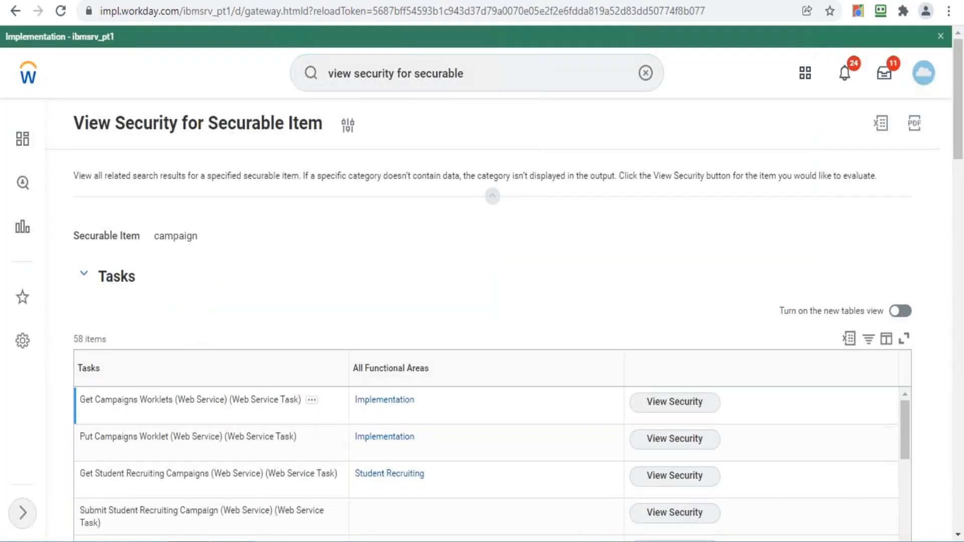
- Scroll the campaign tasks list and view security for Create Campaign (Task)
drag(960, 78, 962, 131)
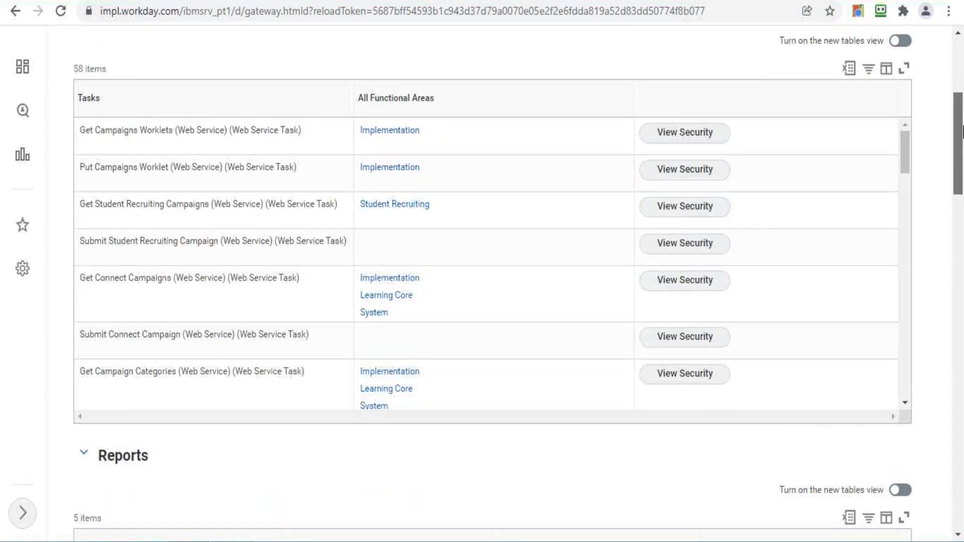
drag(907, 143, 906, 200)
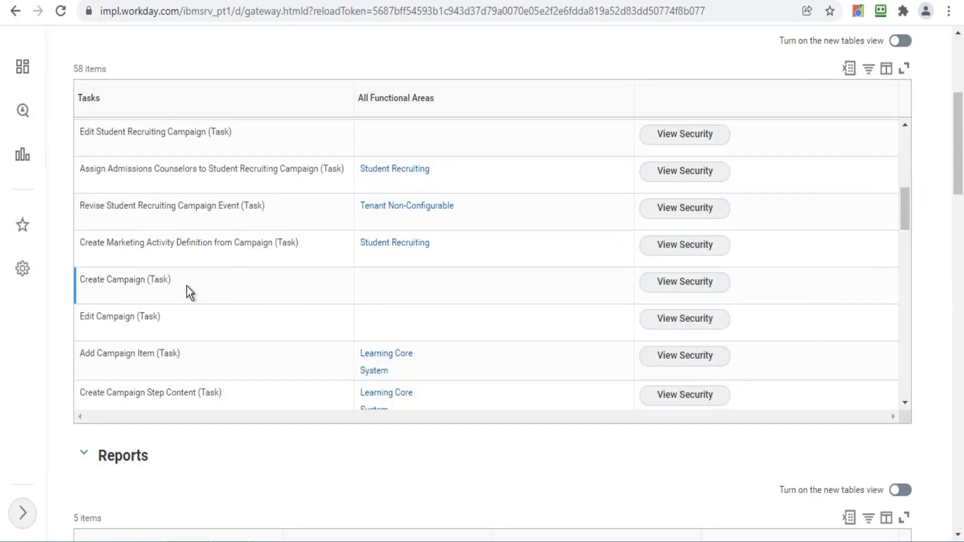
mouse_move(106, 280)
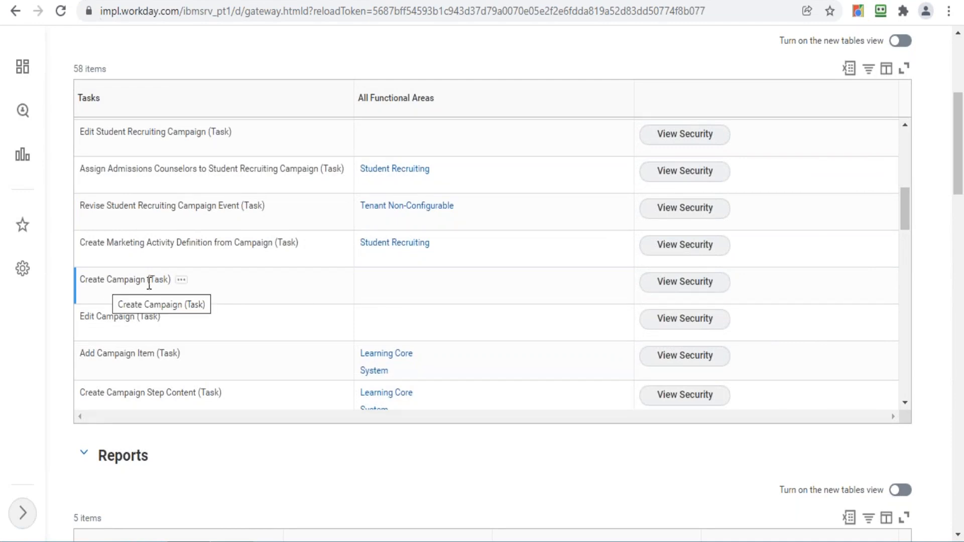
click(685, 282)
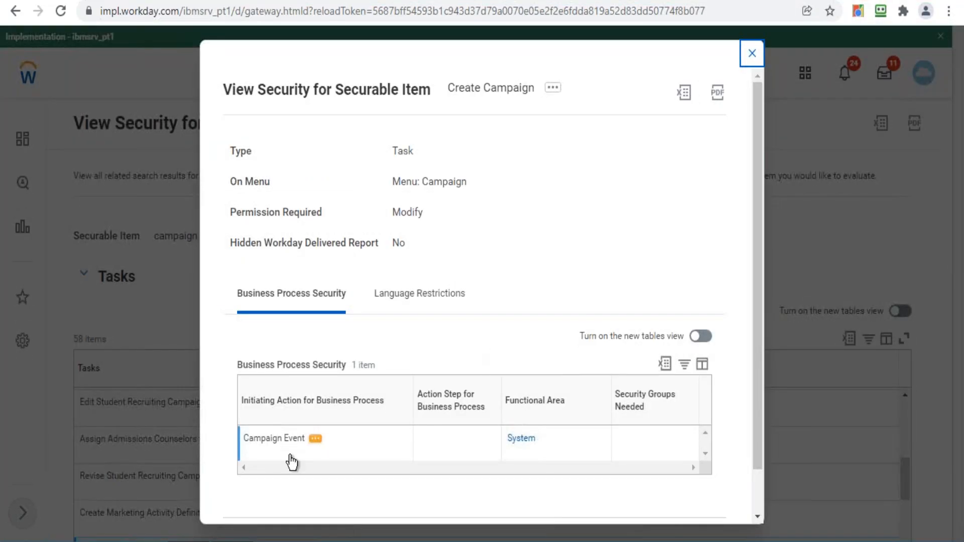
- Inspect Campaign Event's related actions, then close the Create Campaign security details
click(314, 441)
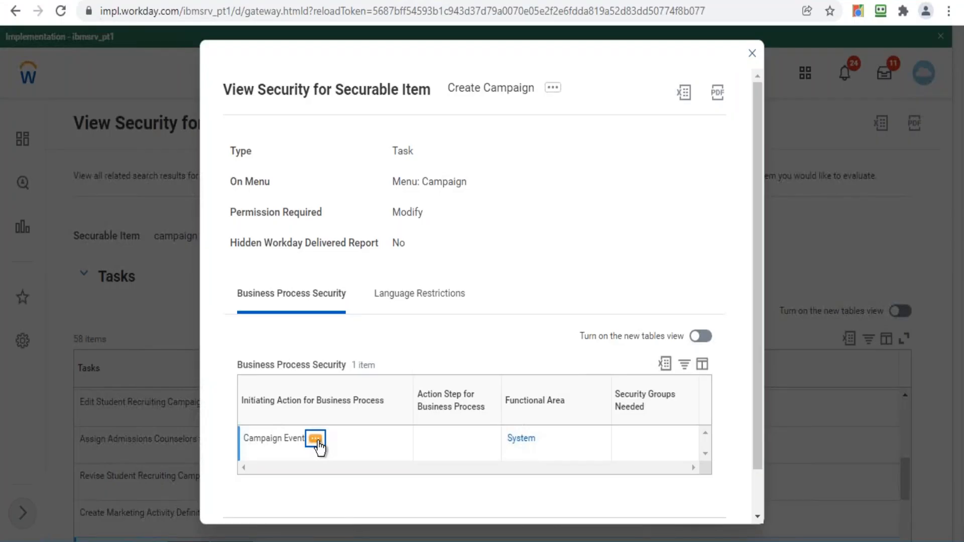
click(316, 440)
mouse_move(420, 231)
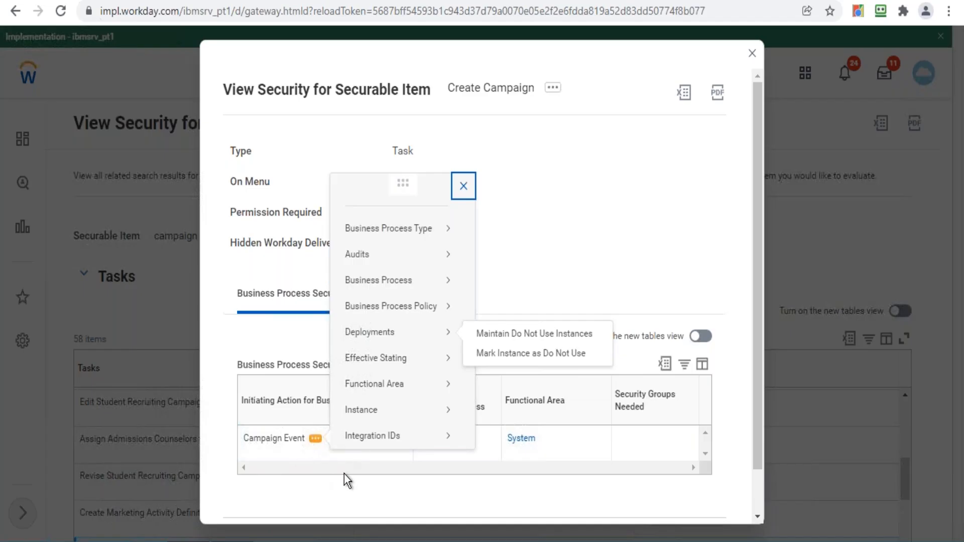
click(562, 248)
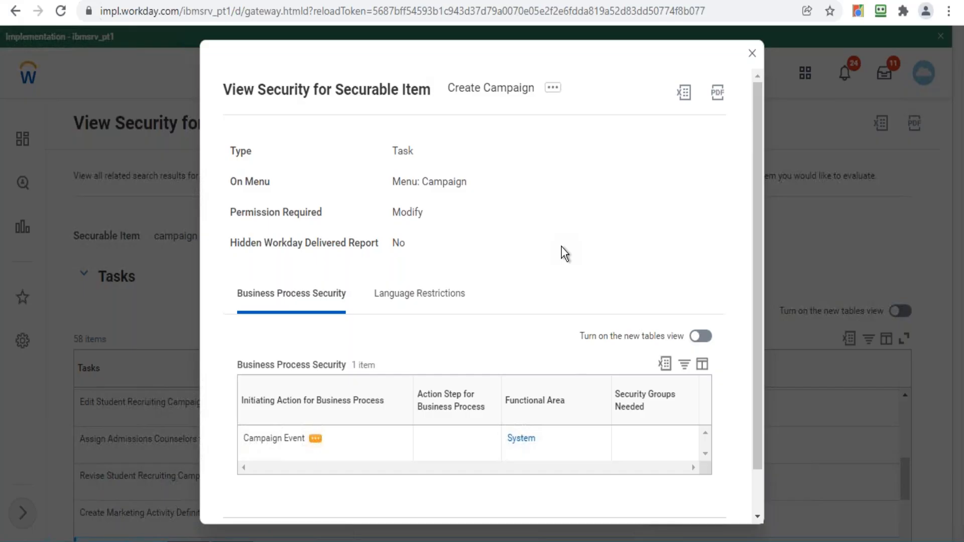
click(753, 54)
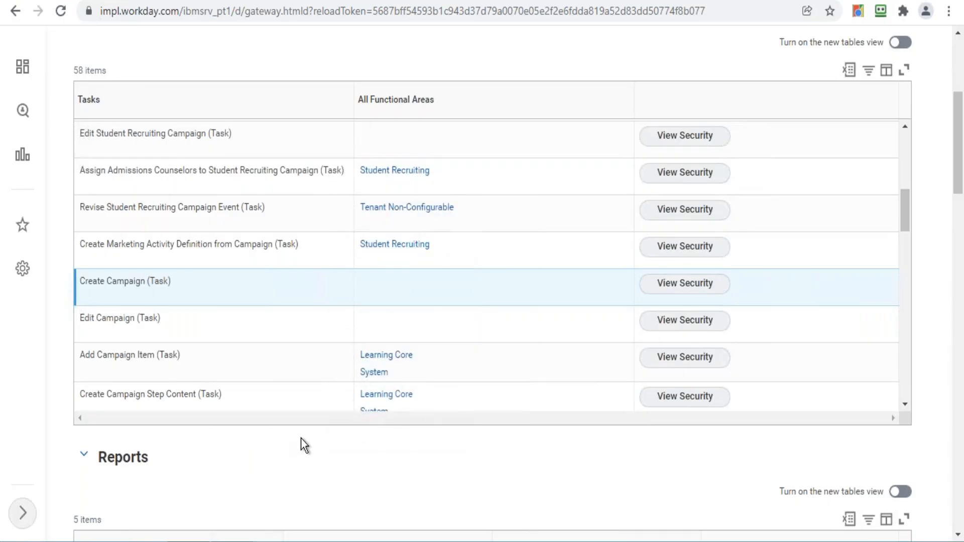
- View security for Edit Campaign (Task) in the campaign results
click(905, 402)
click(905, 402)
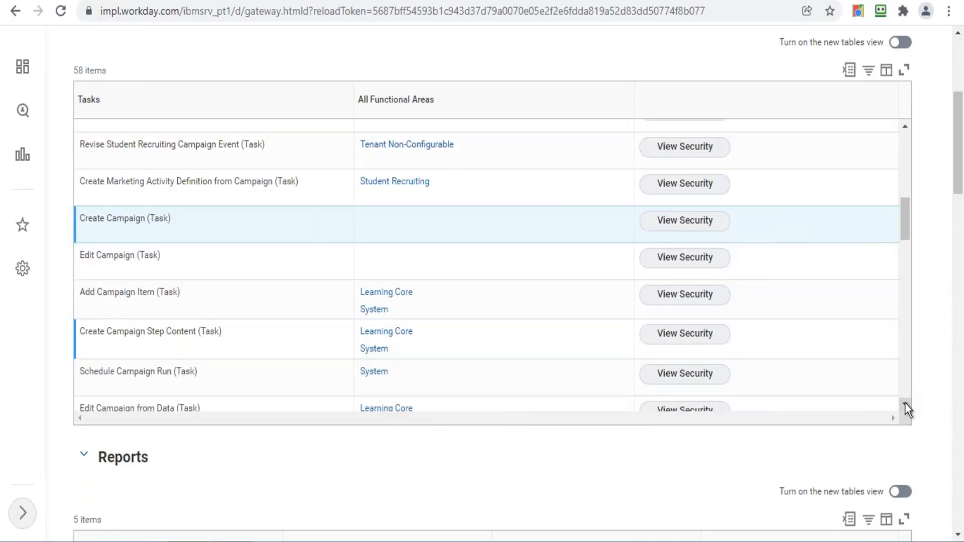
click(905, 403)
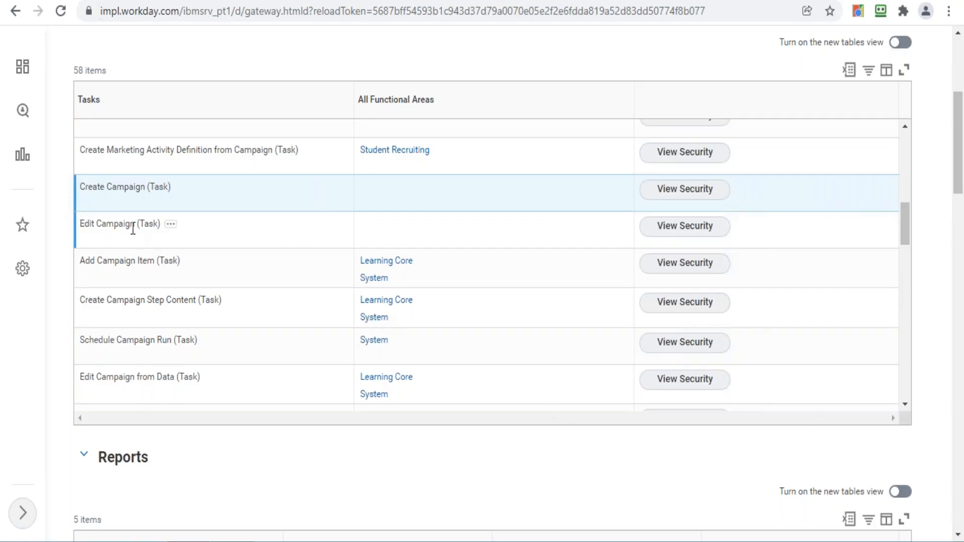
click(673, 233)
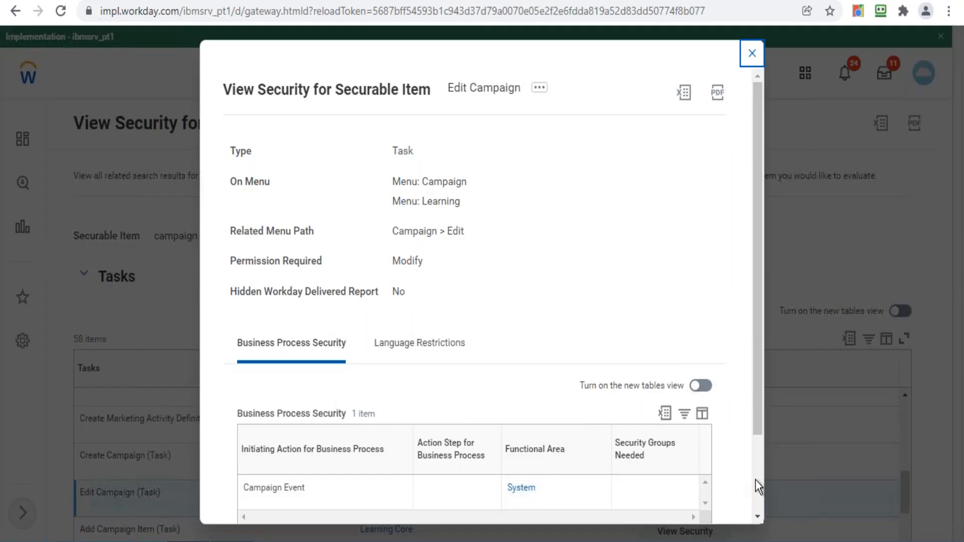
- Choose Business Process Policy > Edit from Campaign Event's related actions
scroll(755, 480, down, 2)
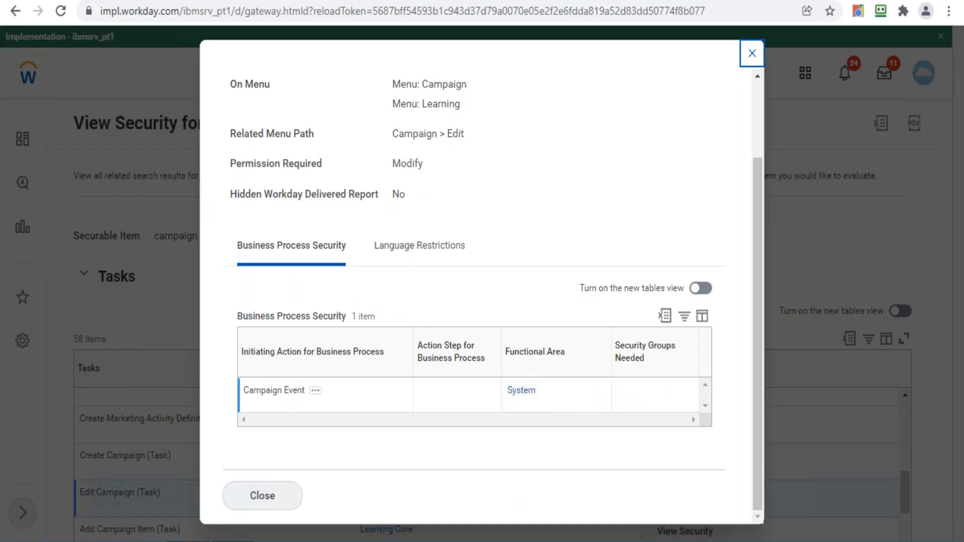
click(318, 393)
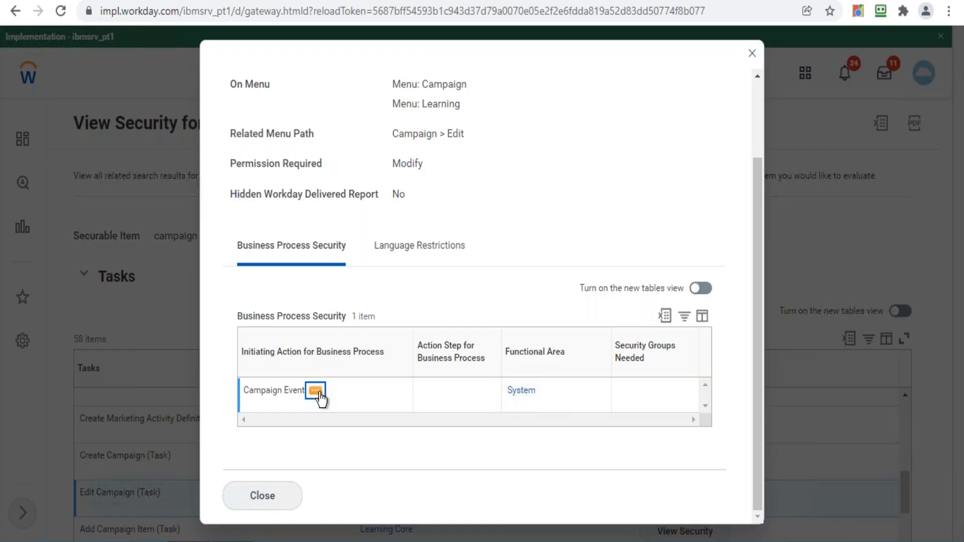
click(316, 391)
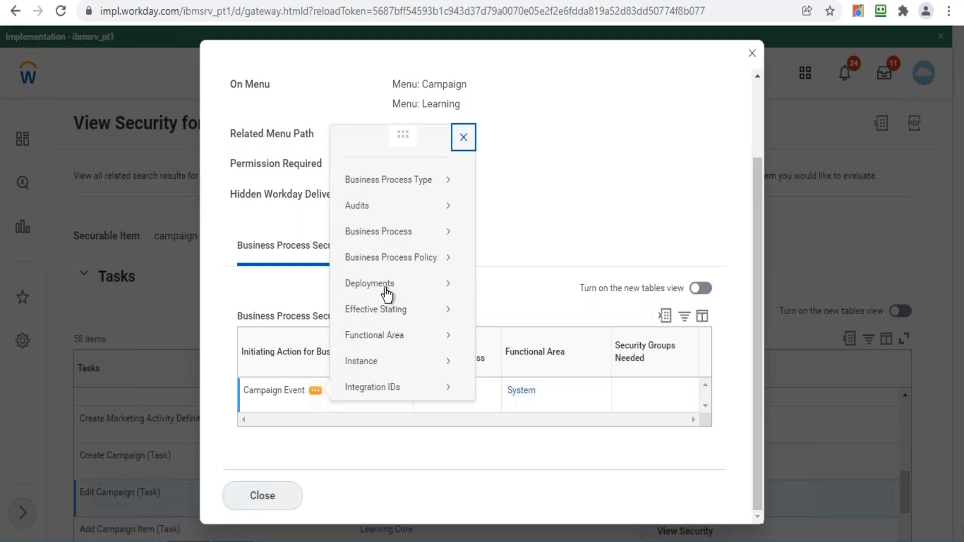
mouse_move(387, 236)
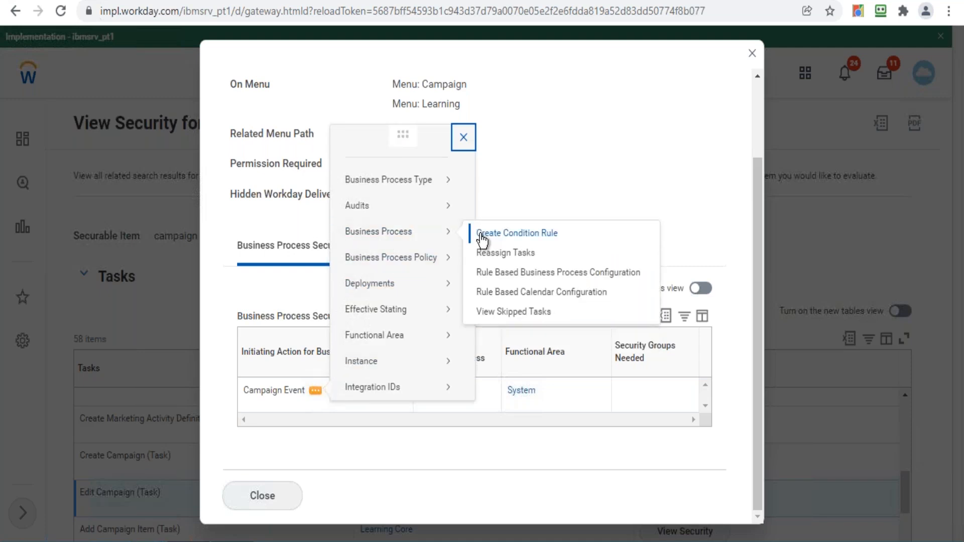
mouse_move(402, 257)
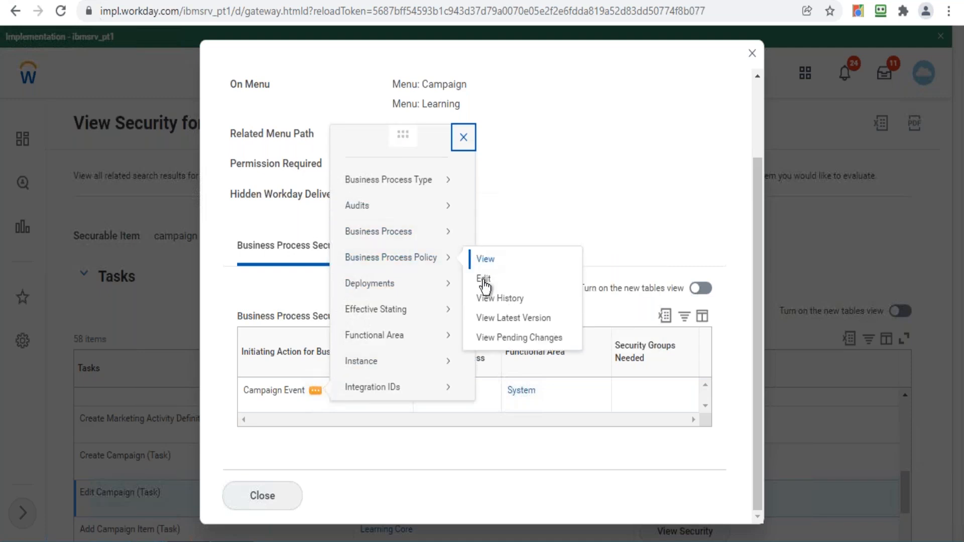
click(483, 282)
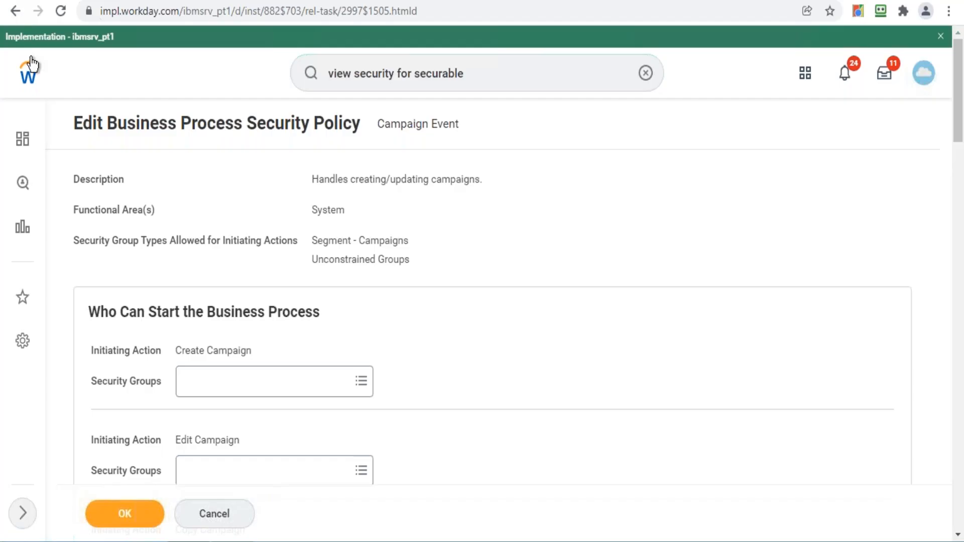
- Leave the Campaign Event policy page and return to the Workday home page
click(15, 11)
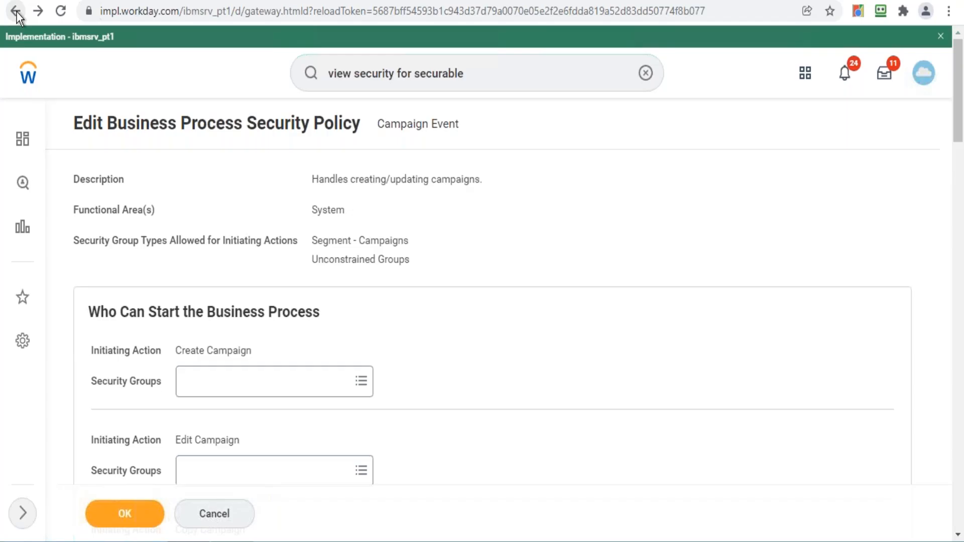
click(26, 82)
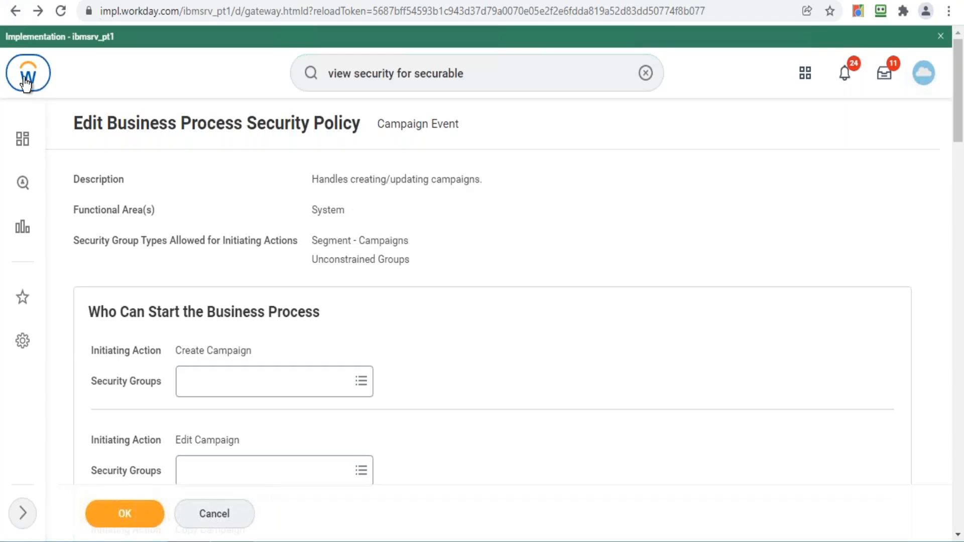